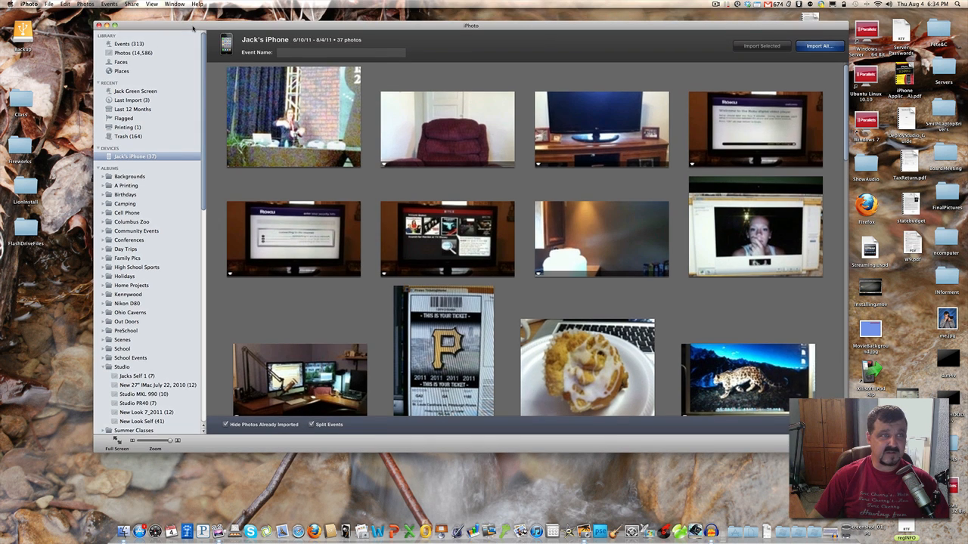
# - Quit iPhoto and launch iMovie
pyautogui.click(34, 5)
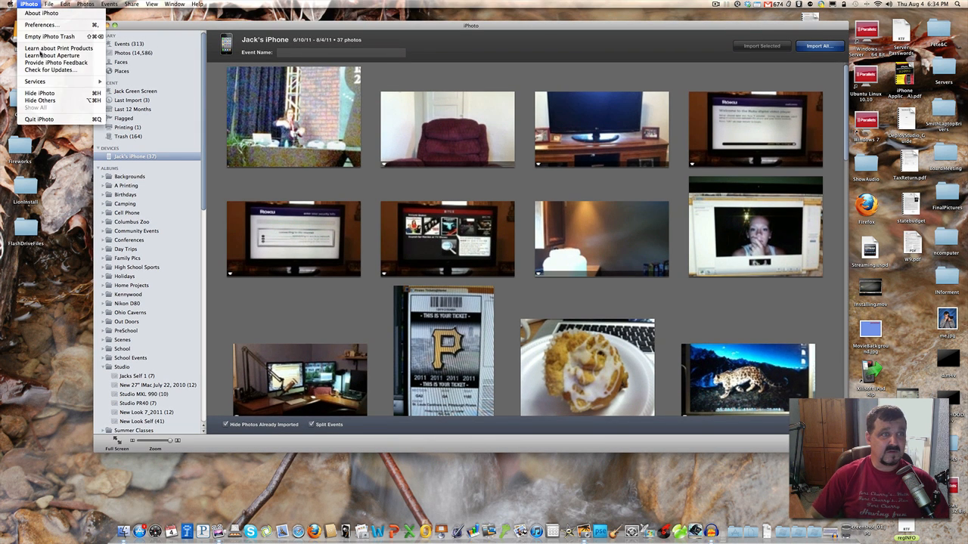
pyautogui.click(42, 119)
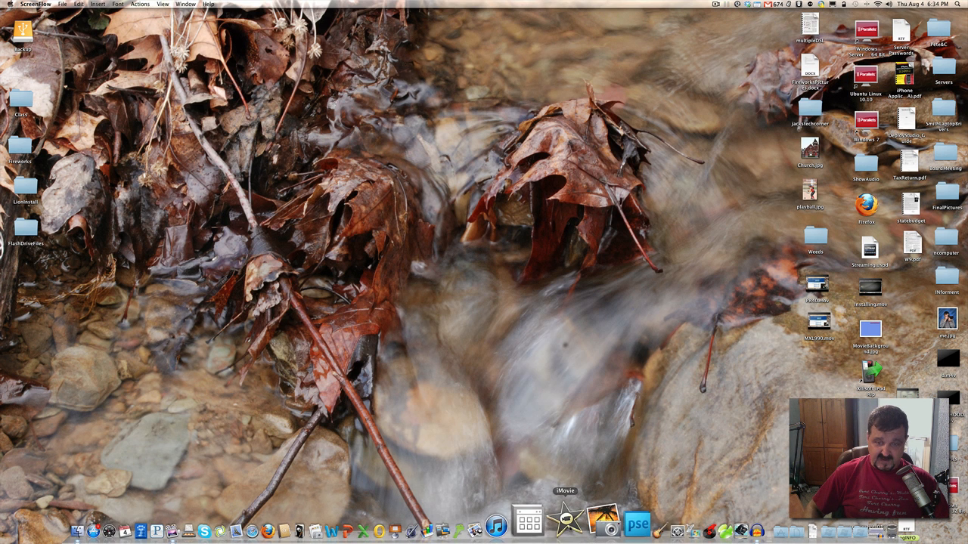
pyautogui.click(566, 520)
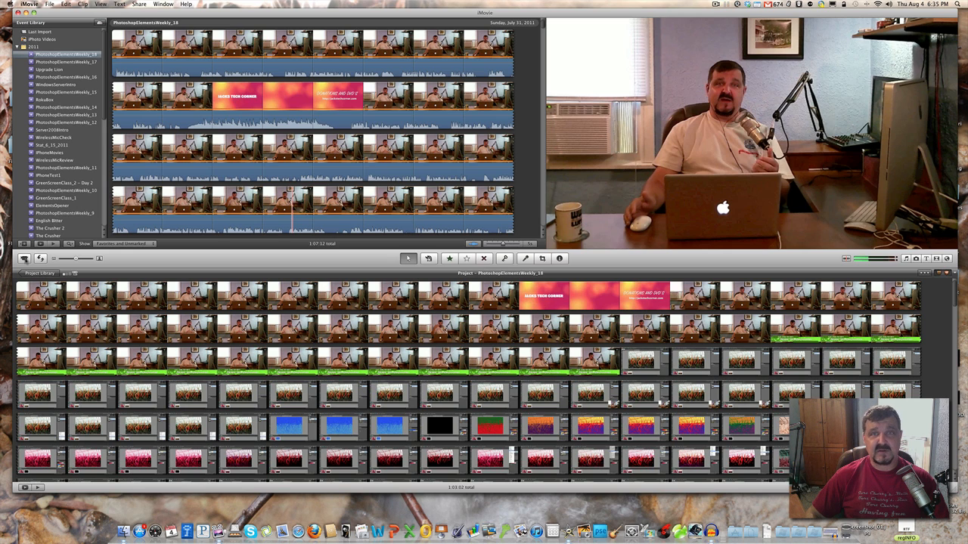
# - Open the import window for the connected iPhone and select only the last clip, recorded Aug 4, 2011 6:12 PM, for import
pyautogui.click(24, 258)
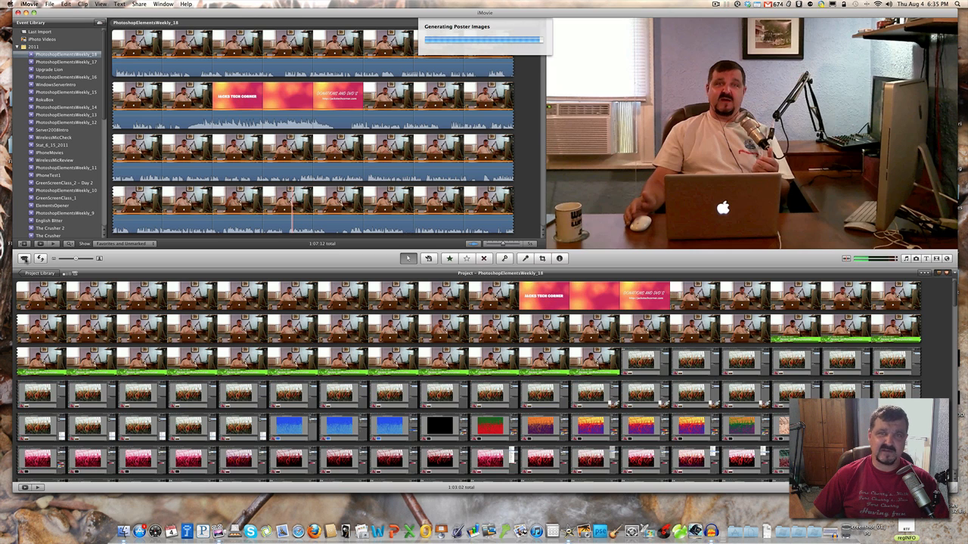
pyautogui.click(26, 260)
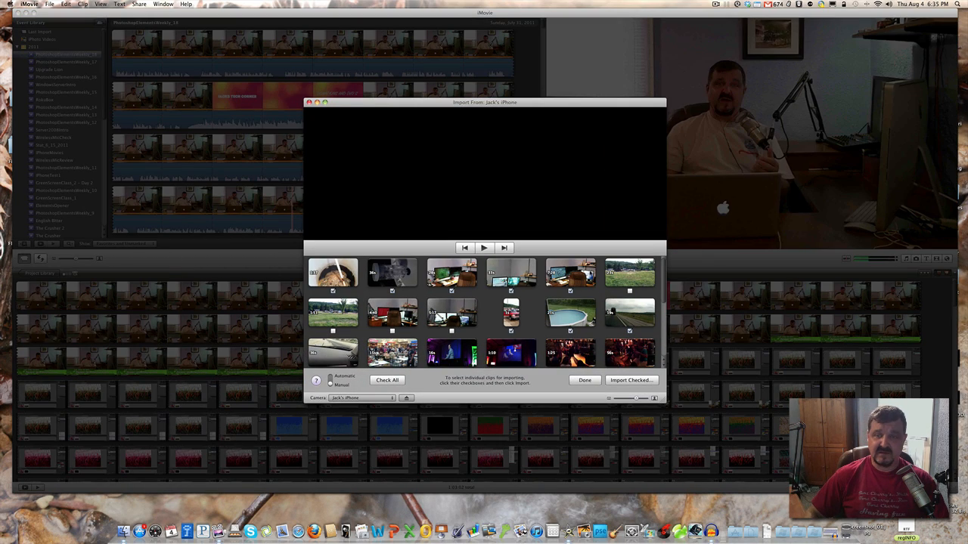
pyautogui.moveTo(663, 273); pyautogui.dragTo(662, 335)
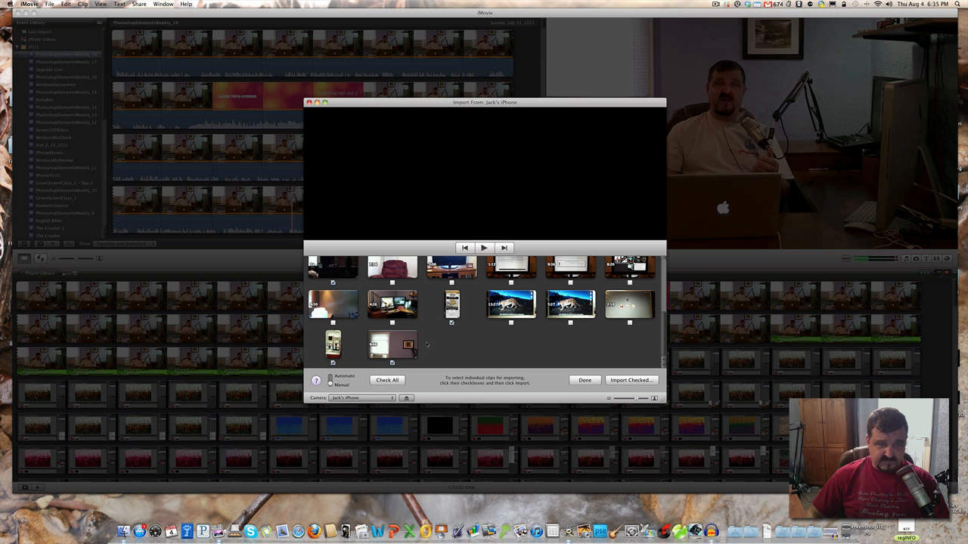
pyautogui.click(386, 380)
pyautogui.click(386, 381)
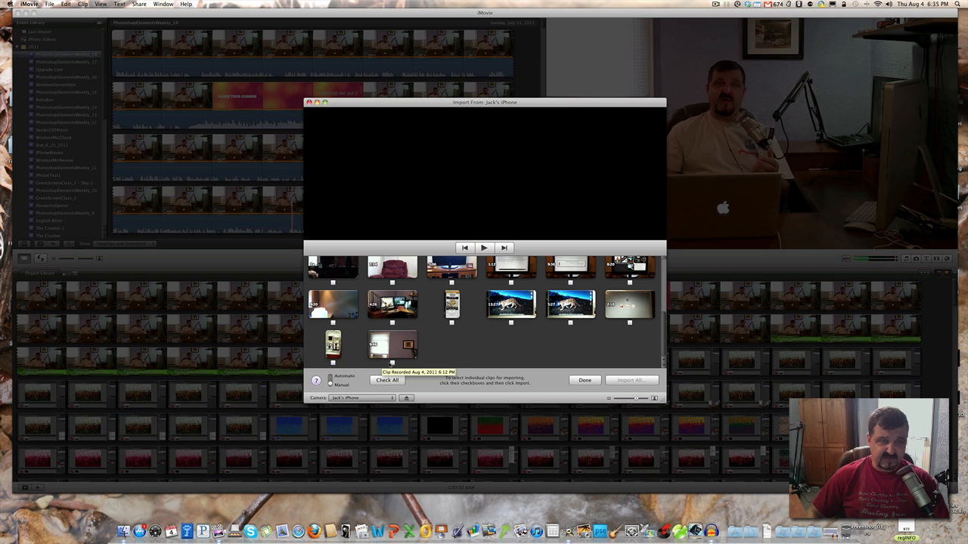
pyautogui.click(391, 363)
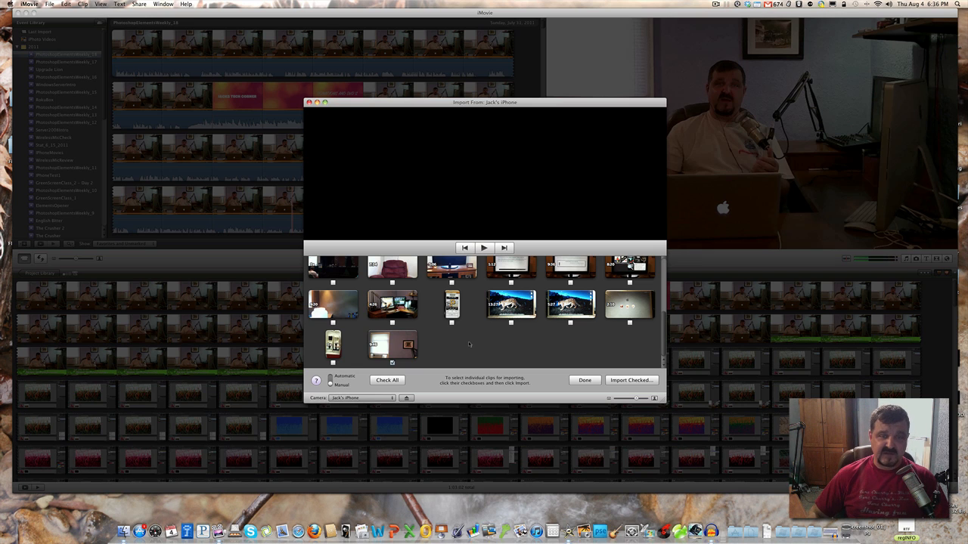
# - Import the selected clip into a new event named Abstract, keeping the full original size
pyautogui.click(629, 380)
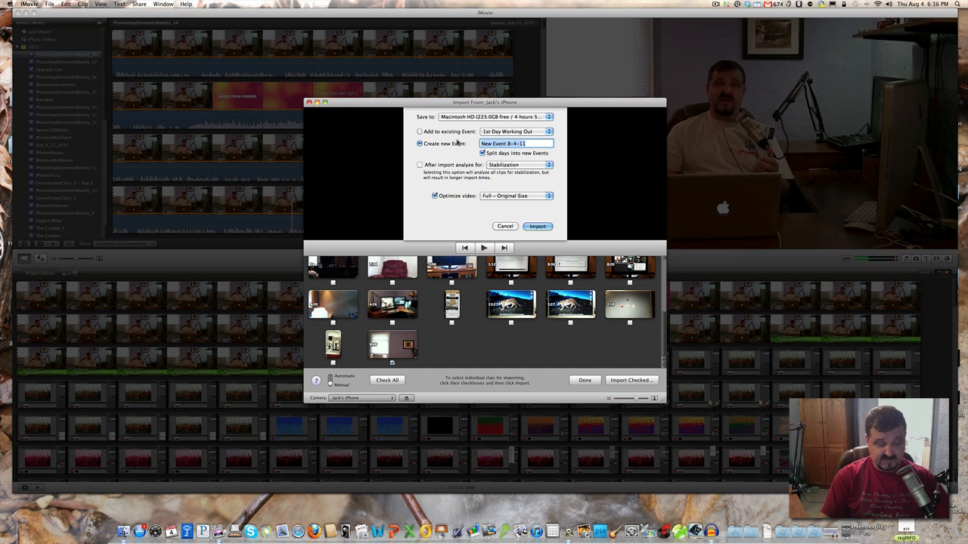
pyautogui.write('Abs')
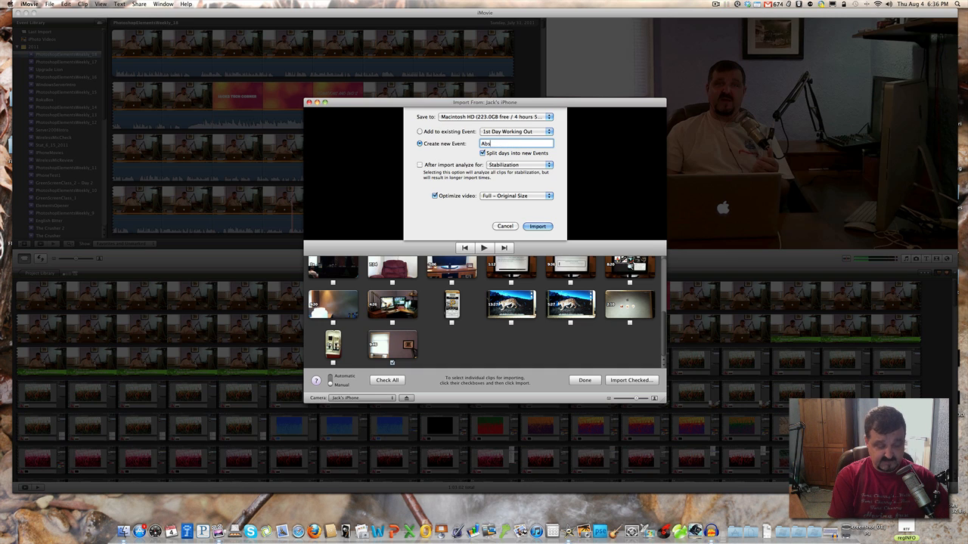
pyautogui.write('tract')
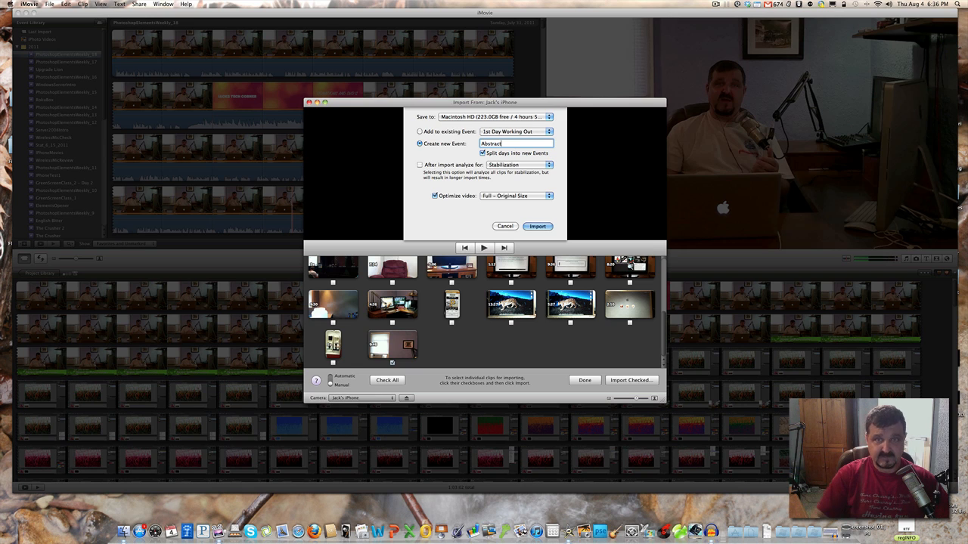
pyautogui.click(537, 226)
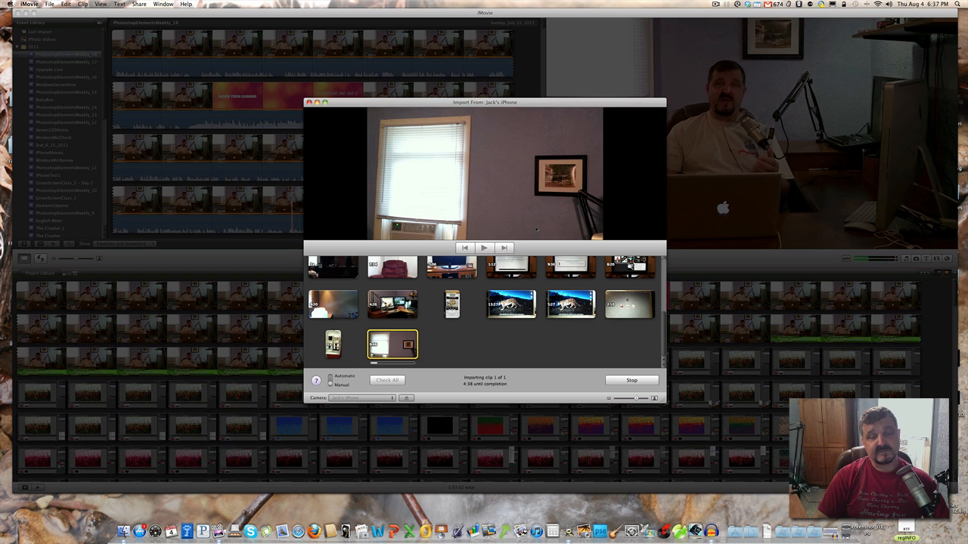
pyautogui.click(715, 4)
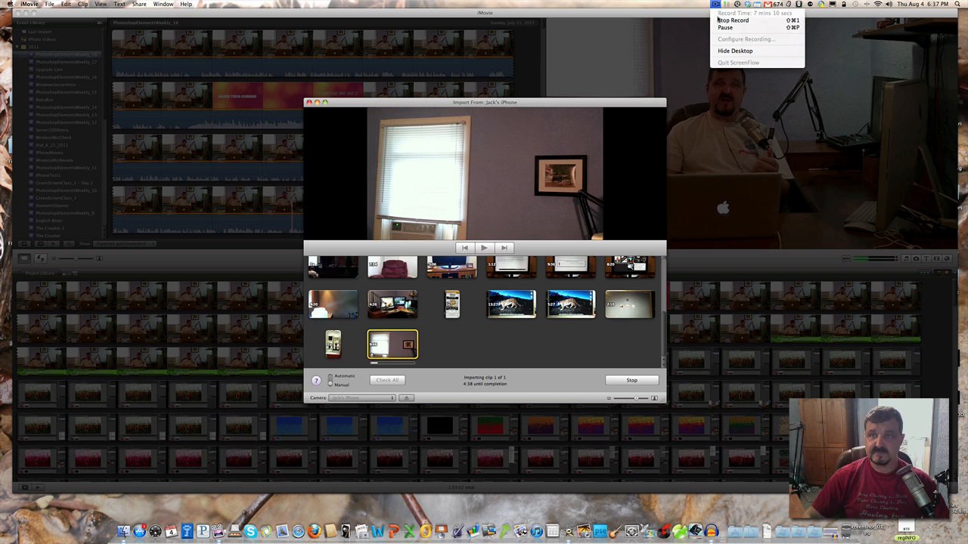
pyautogui.click(733, 21)
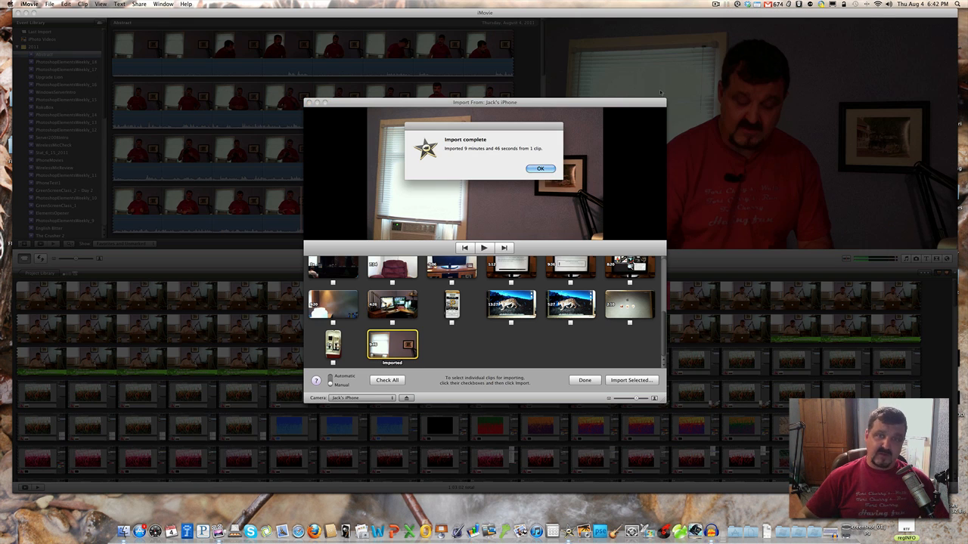
# - Acknowledge the completed import and close the iPhone import window
pyautogui.click(540, 169)
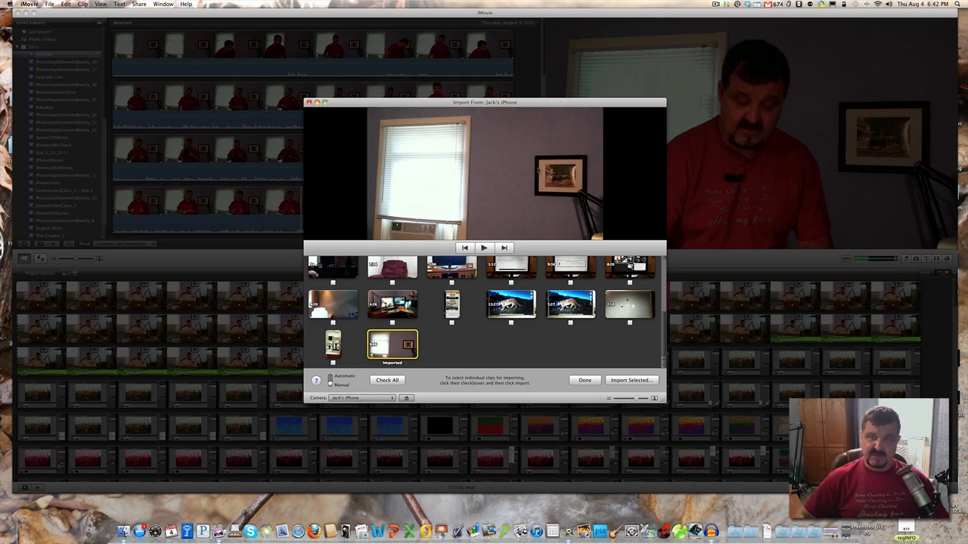
pyautogui.click(584, 381)
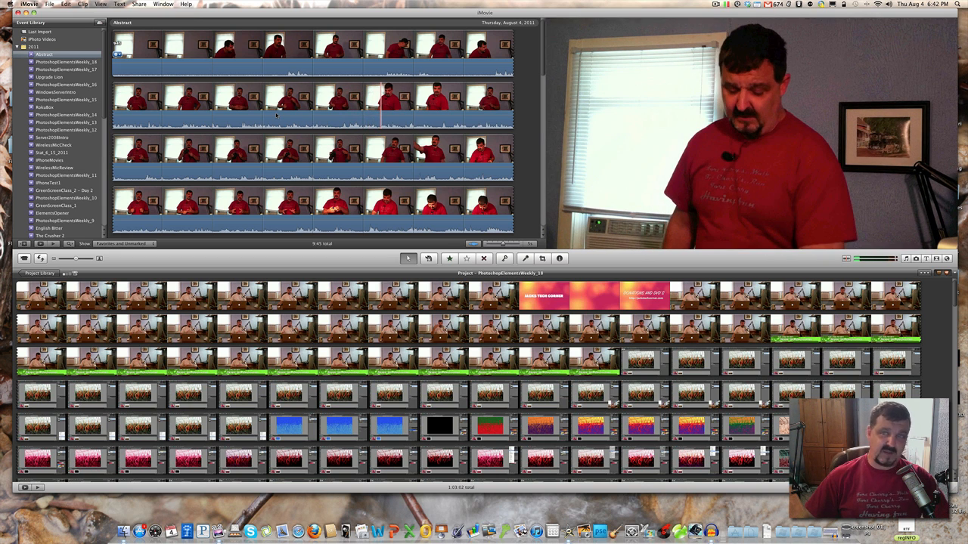
# - Raise the exposure of the imported Abstract clip to 121% in its video adjustments
pyautogui.scroll(-3, 276, 115)
pyautogui.scroll(-3, 276, 115)
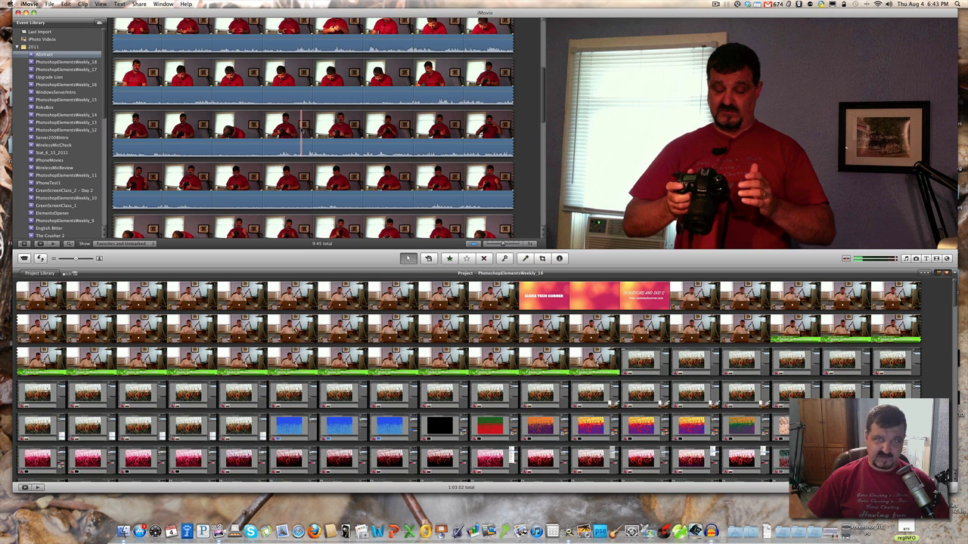
pyautogui.scroll(5, 301, 133)
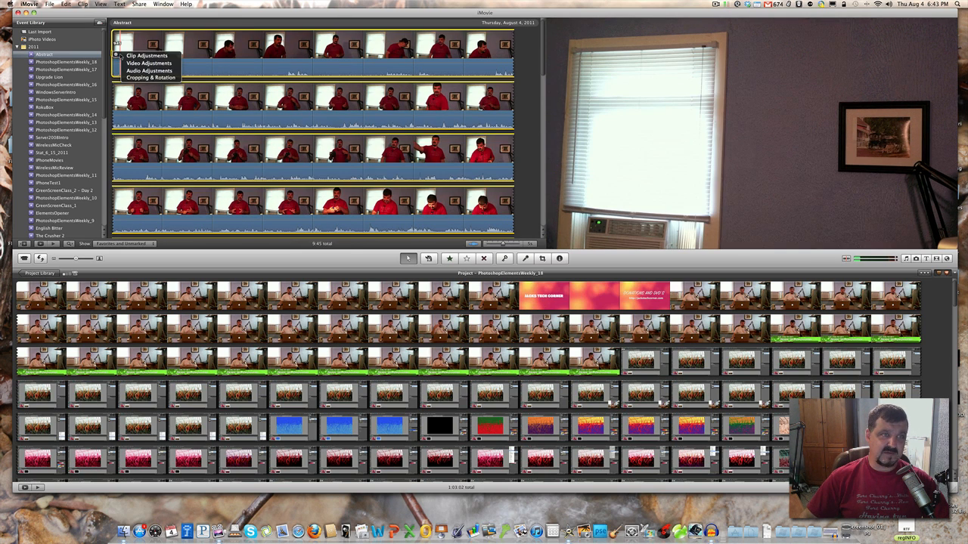
pyautogui.click(118, 55)
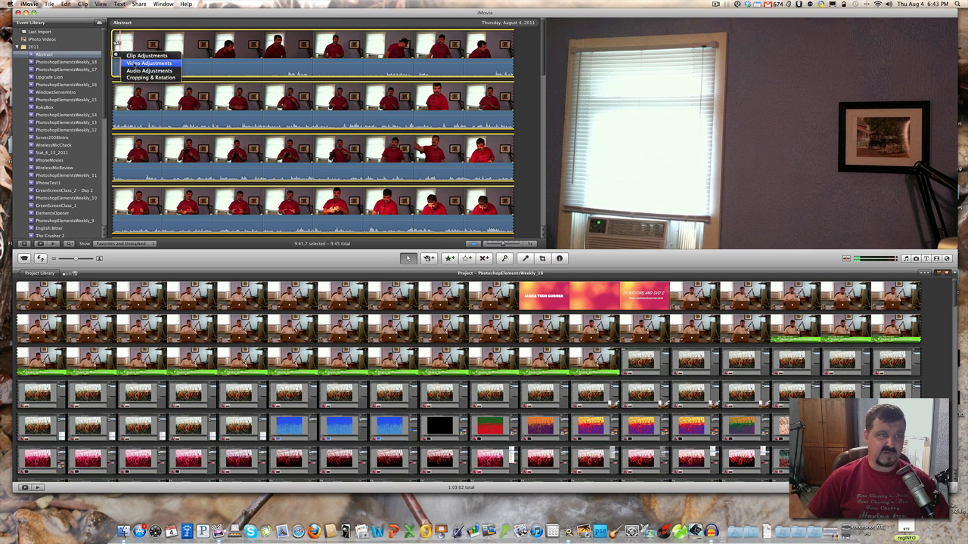
pyautogui.click(148, 64)
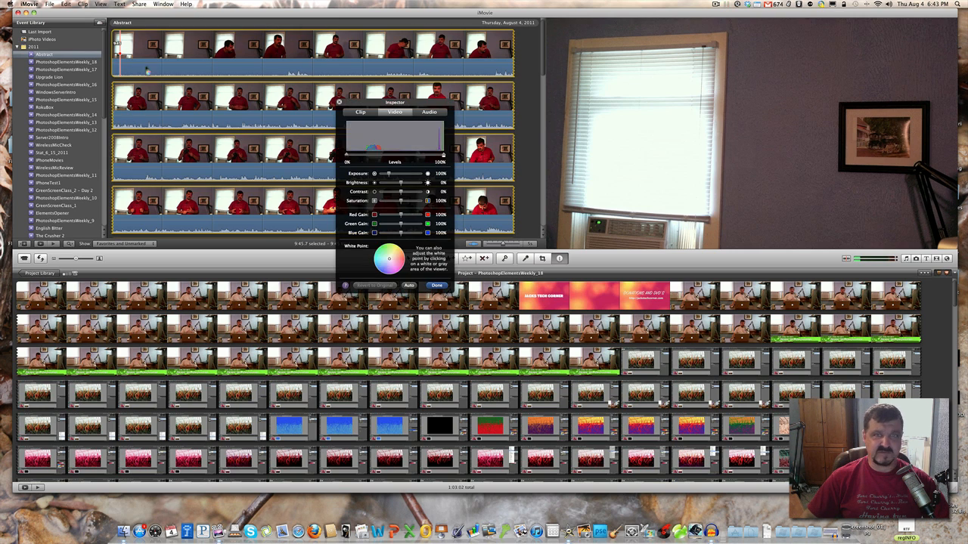
pyautogui.moveTo(389, 173); pyautogui.dragTo(391, 174)
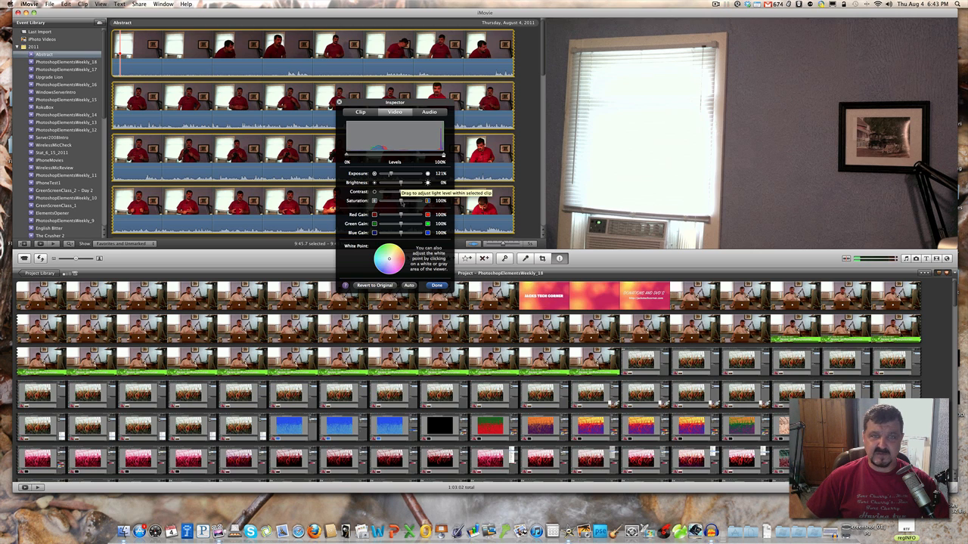
pyautogui.click(436, 286)
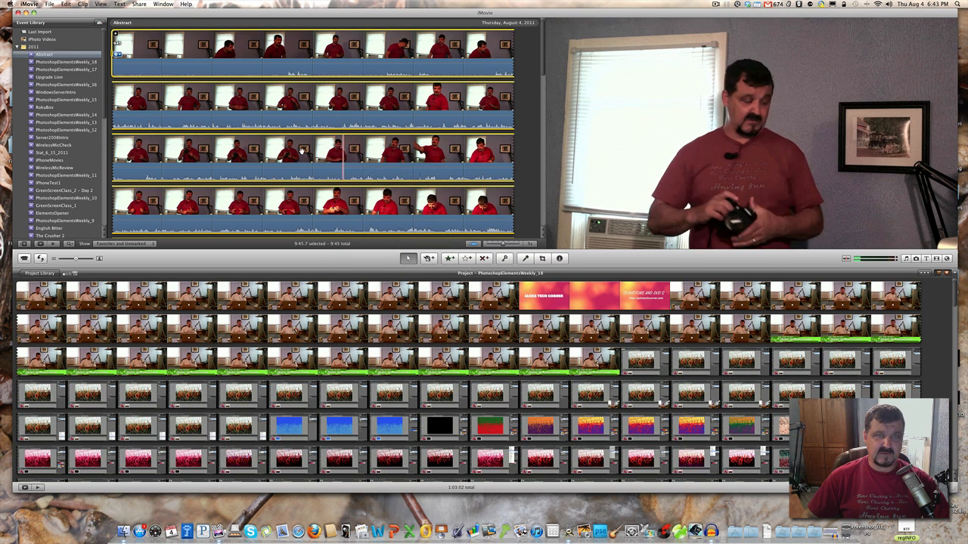
pyautogui.click(116, 54)
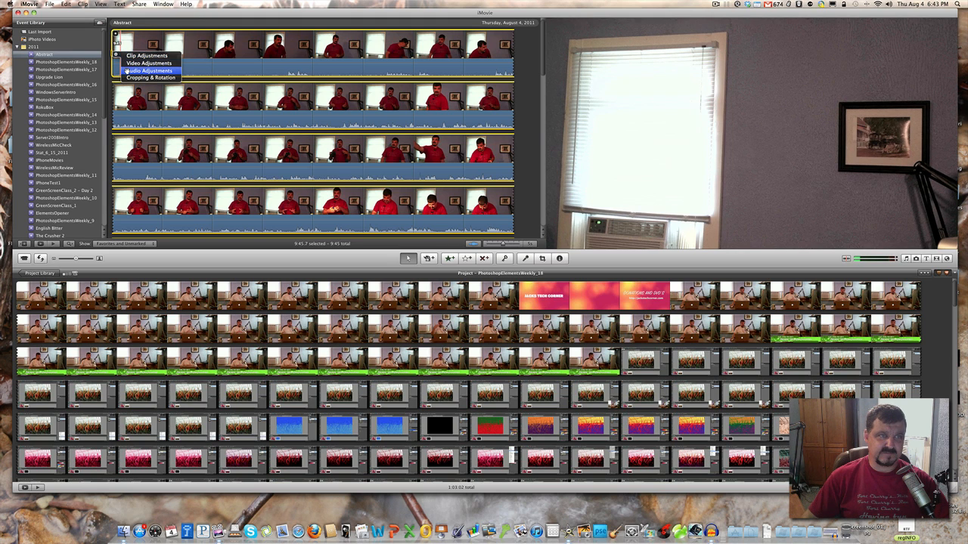
pyautogui.click(129, 70)
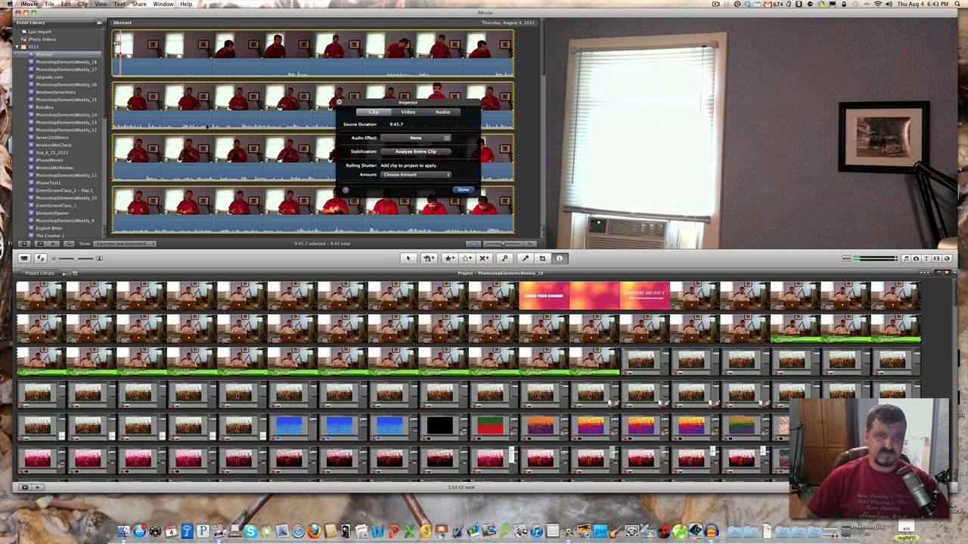
pyautogui.click(463, 190)
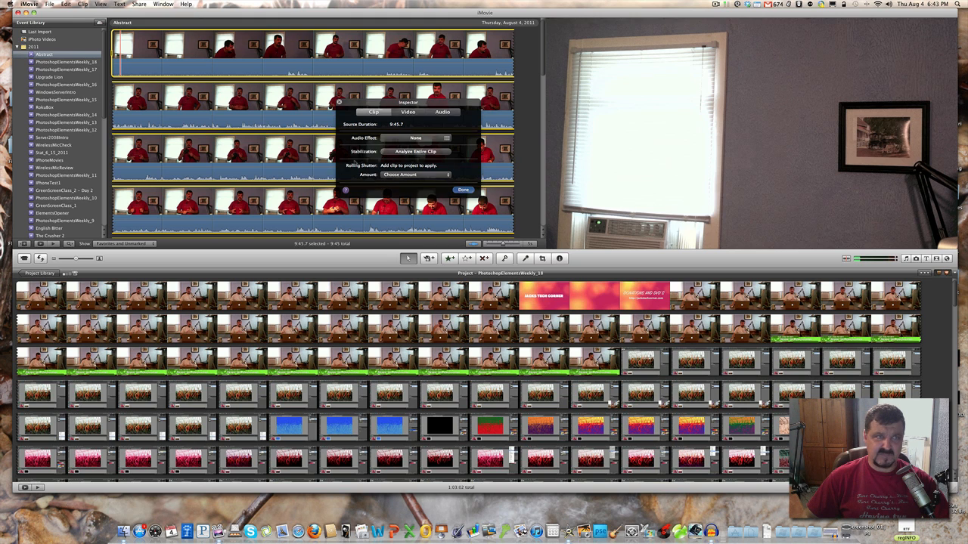
# - Reopen the Abstract clip's video adjustments and set brightness to 7% and saturation to 96%
pyautogui.click(117, 54)
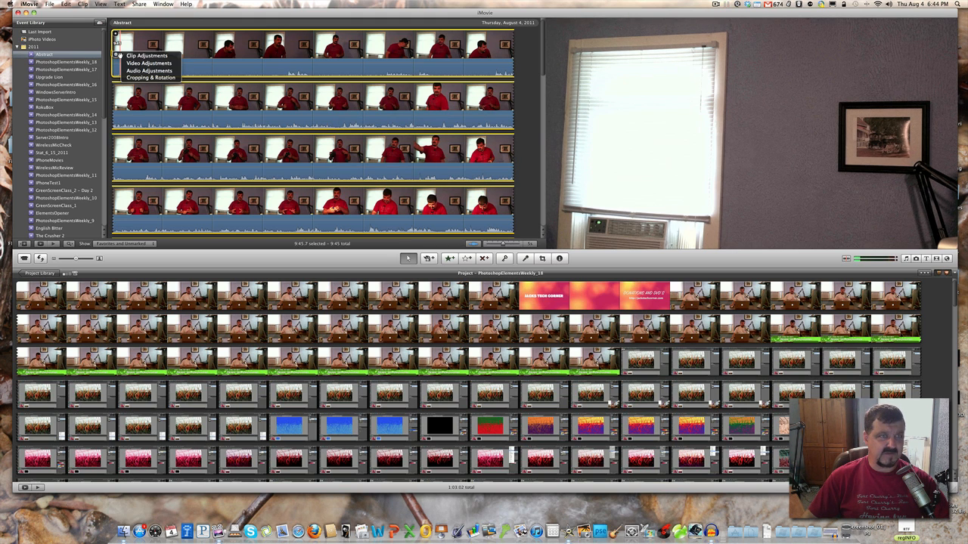
pyautogui.click(143, 64)
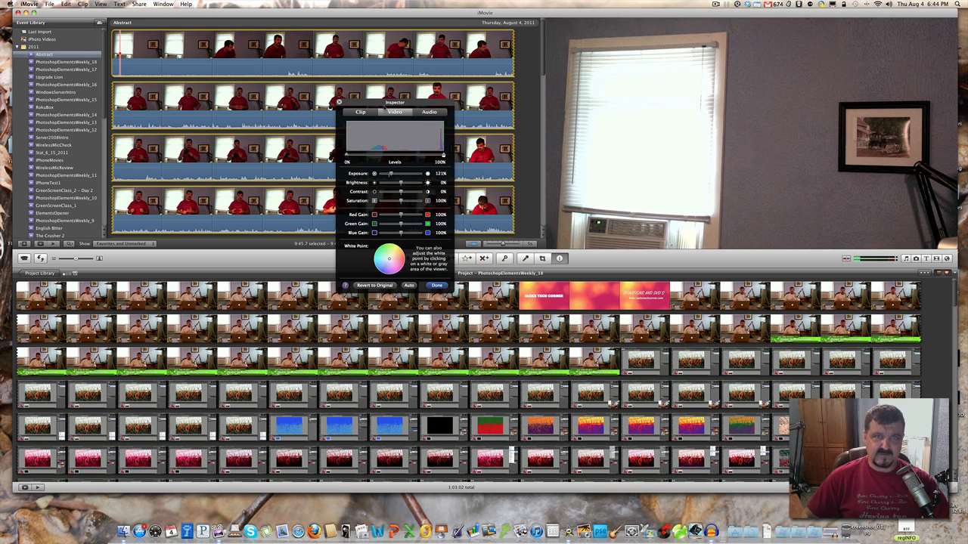
pyautogui.moveTo(366, 137); pyautogui.dragTo(360, 152)
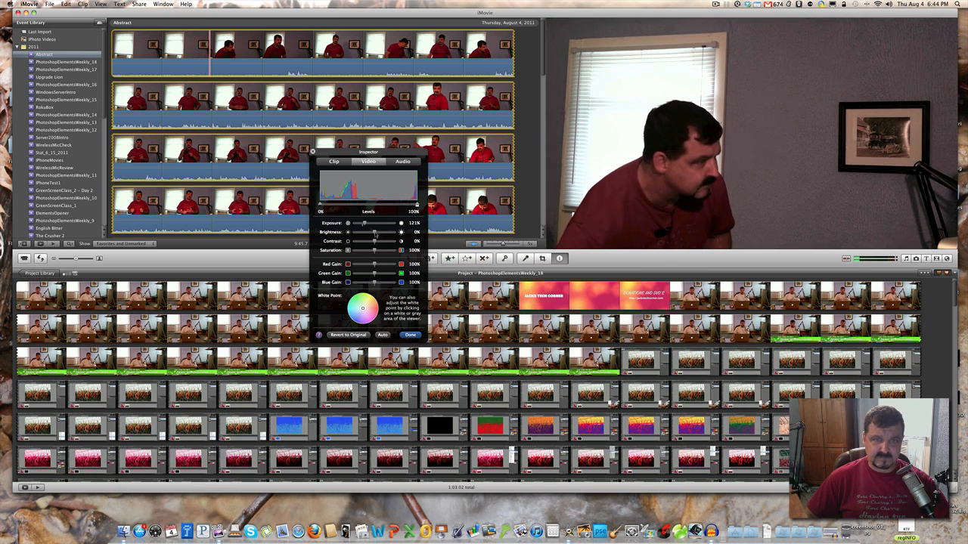
pyautogui.moveTo(374, 233); pyautogui.dragTo(374, 252)
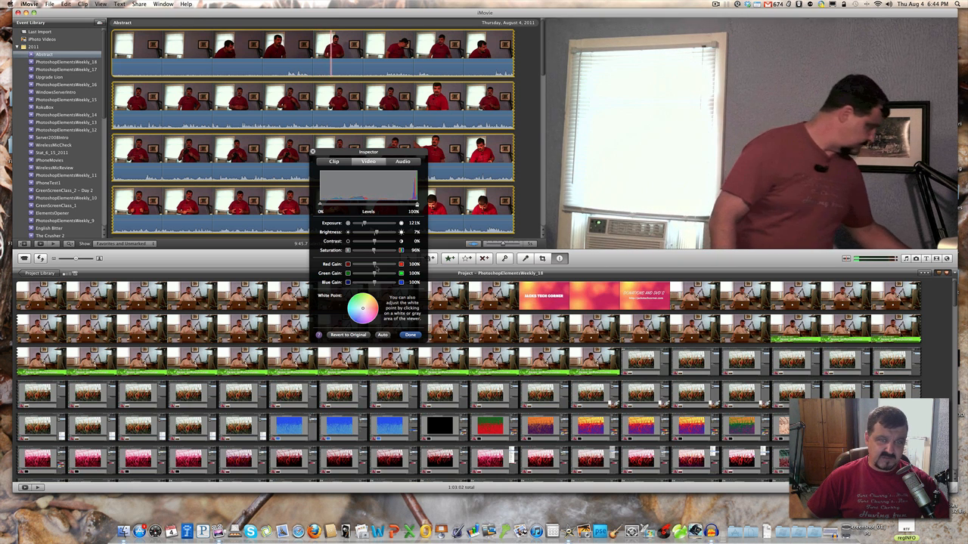
# - Set the clip's red gain to 98%, contrast to -14% and saturation to 143%, and play back the adjusted footage
pyautogui.moveTo(374, 265); pyautogui.dragTo(372, 265)
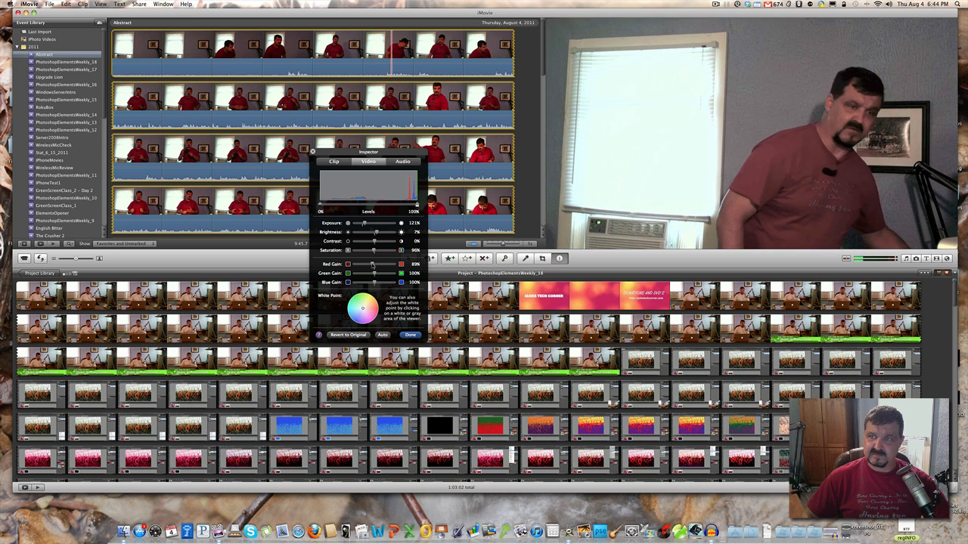
pyautogui.moveTo(372, 265); pyautogui.dragTo(374, 266)
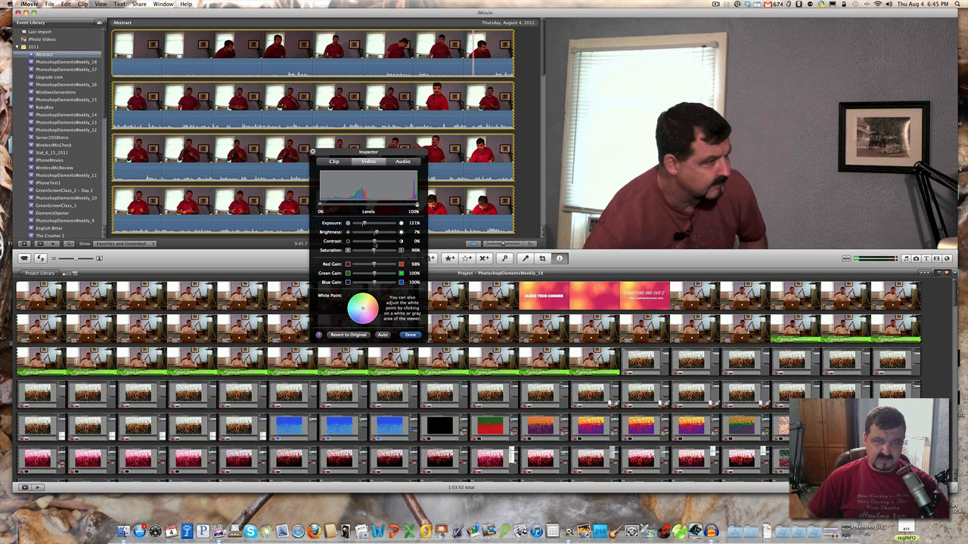
pyautogui.moveTo(373, 240); pyautogui.dragTo(383, 250)
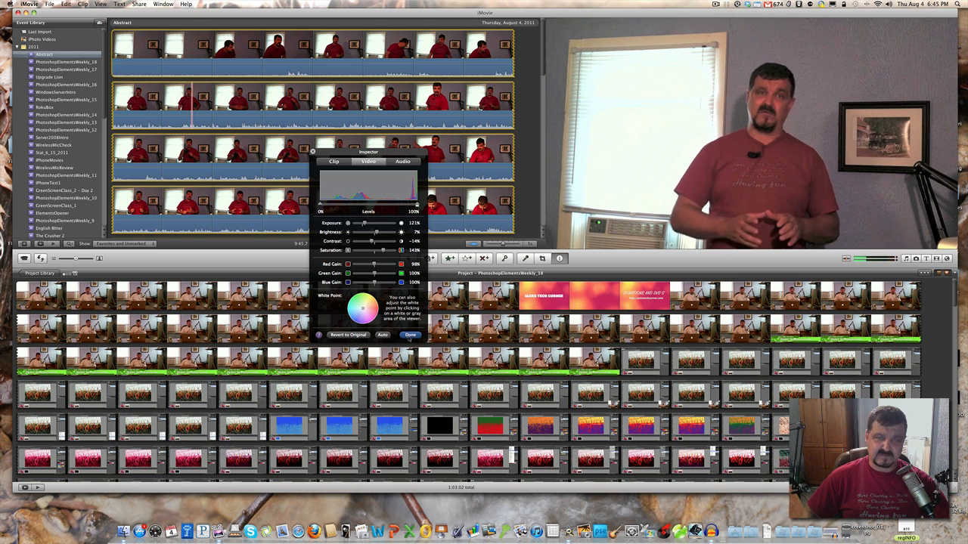
pyautogui.click(410, 335)
pyautogui.press('space')
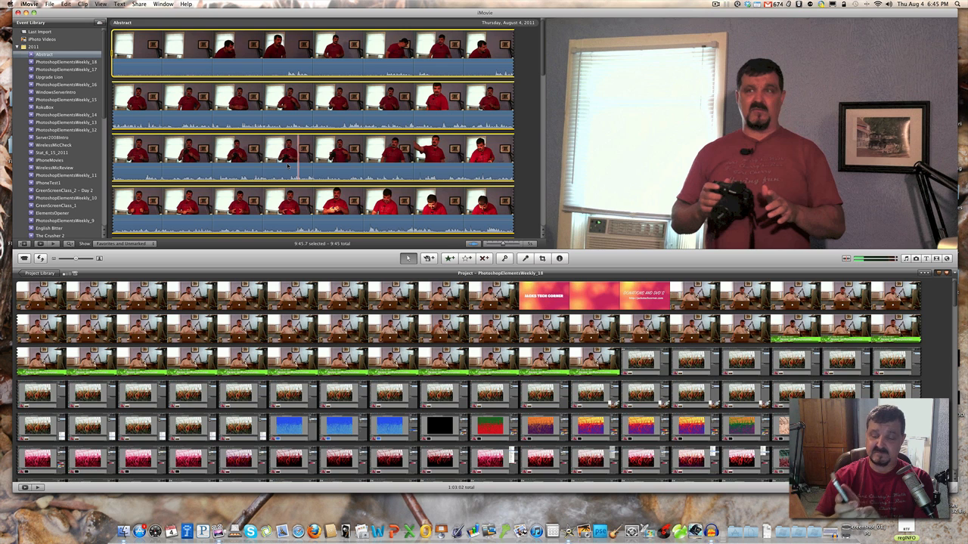
pyautogui.scroll(-2, 288, 165)
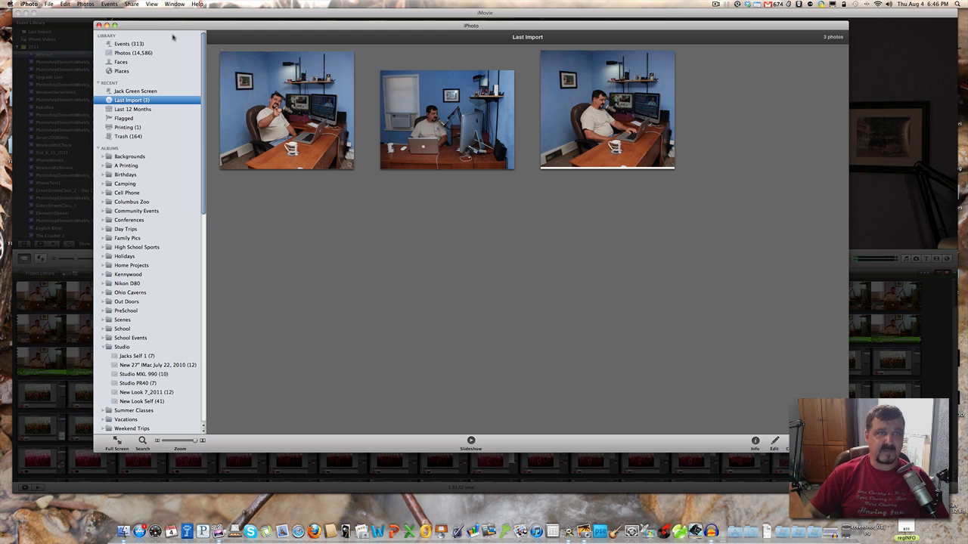
# - Quit iPhoto to get back to the camera import window in iMovie
pyautogui.moveTo(164, 27); pyautogui.dragTo(154, 20)
pyautogui.click(30, 3)
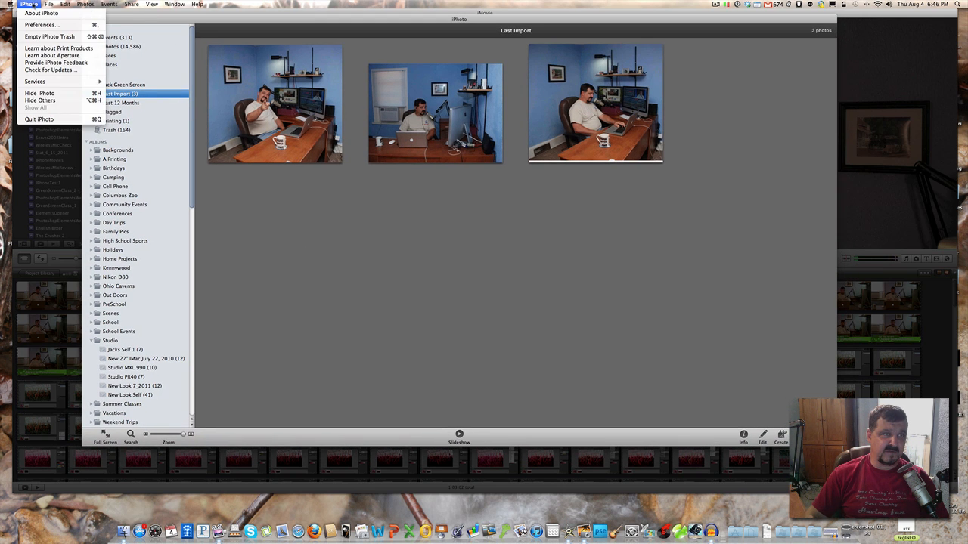
pyautogui.click(39, 119)
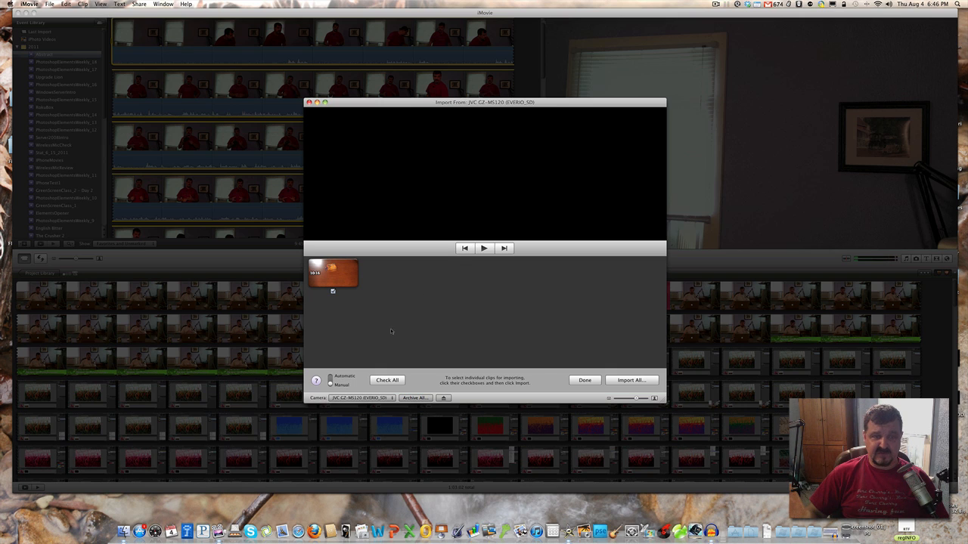
# - Import all clips from the JVC GZ-MS120 camcorder into the existing Abstract event and close the import window
pyautogui.click(631, 380)
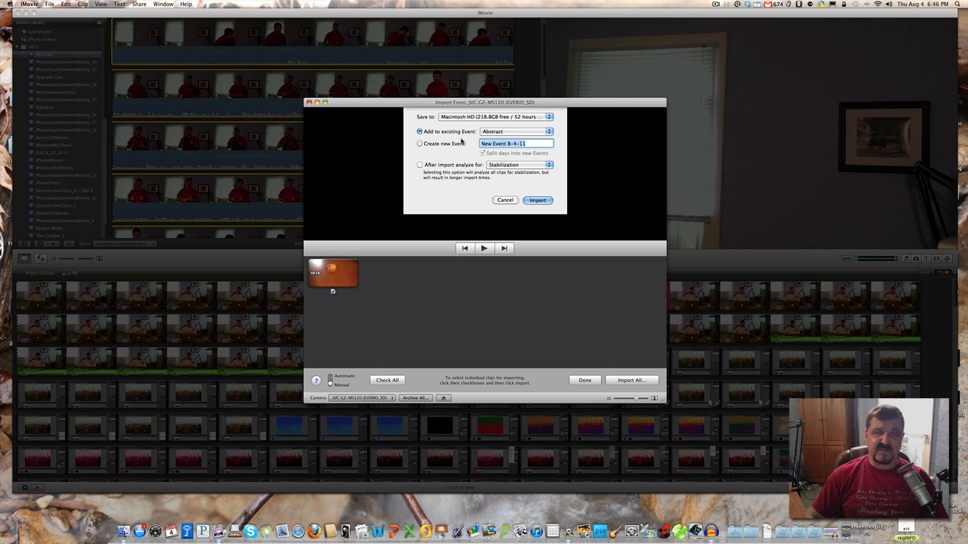
pyautogui.click(540, 201)
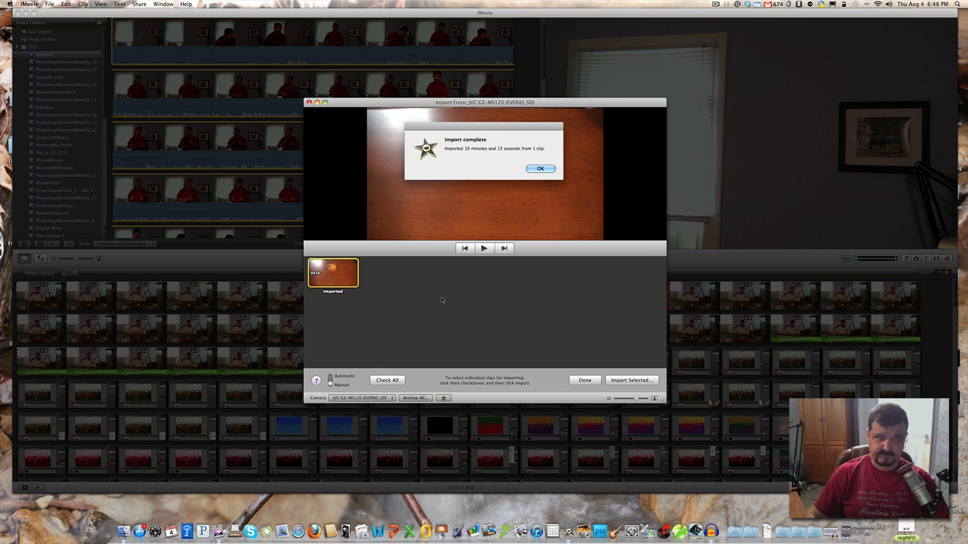
pyautogui.click(539, 169)
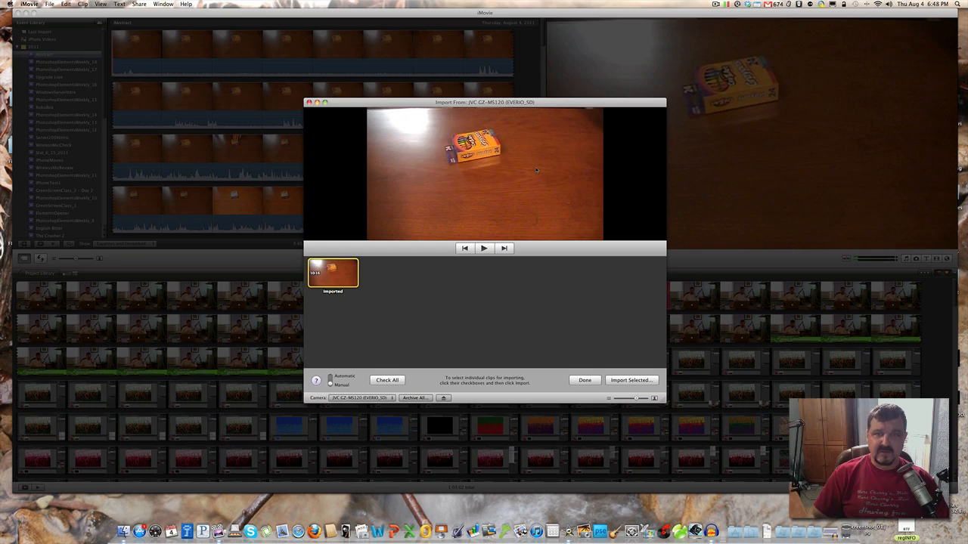
pyautogui.click(585, 380)
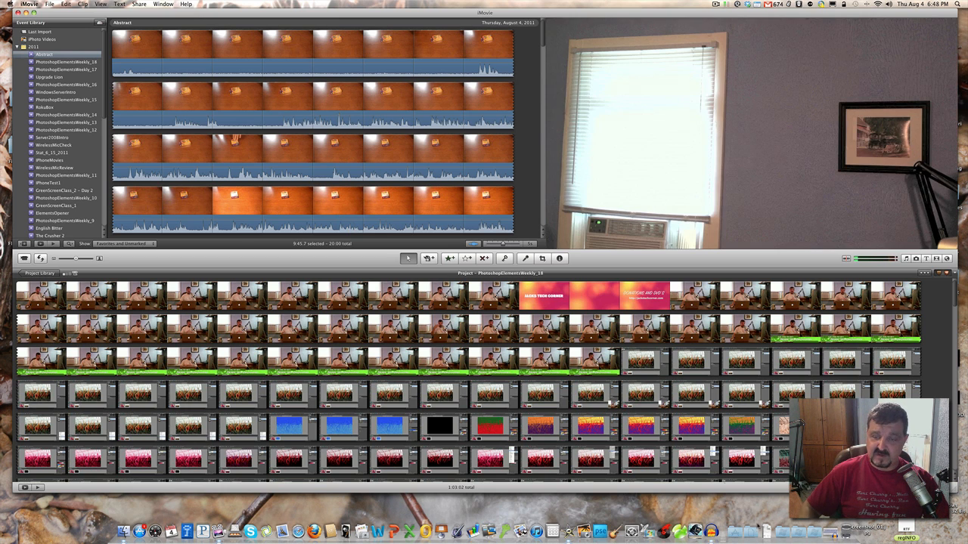
# - Switch to Audacity to view the recorded audio track, minimize its window, and dismiss the disk ejection warning
pyautogui.click(688, 521)
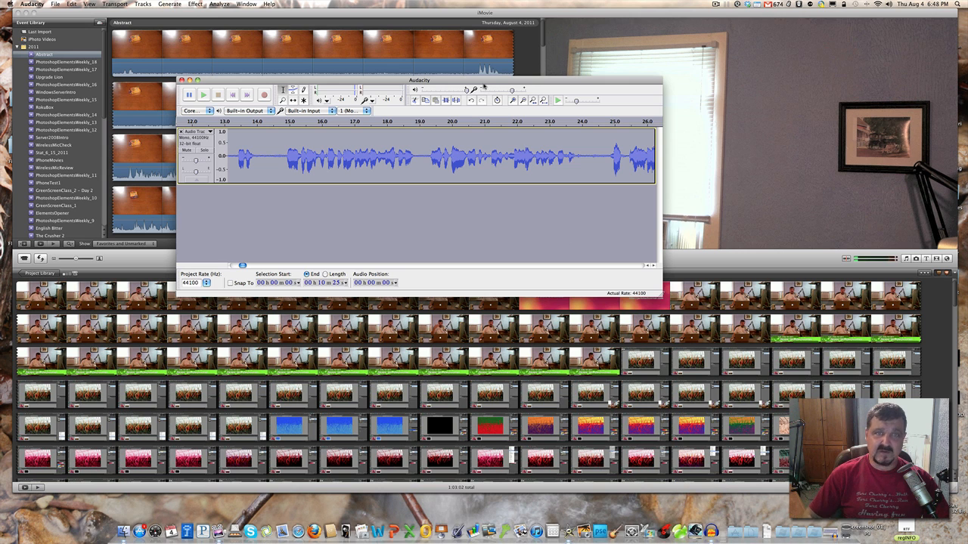
pyautogui.moveTo(397, 82); pyautogui.dragTo(385, 55)
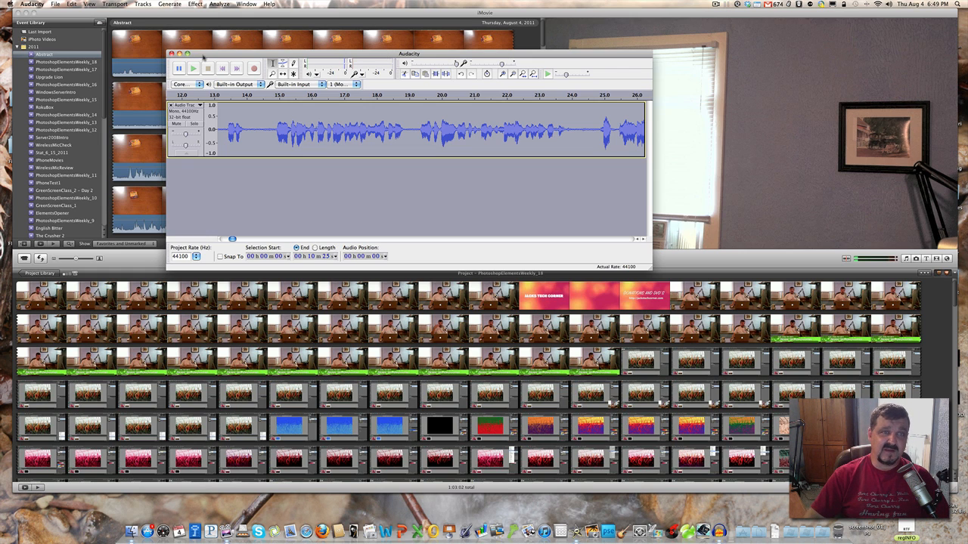
pyautogui.moveTo(204, 57); pyautogui.dragTo(202, 59)
pyautogui.click(178, 57)
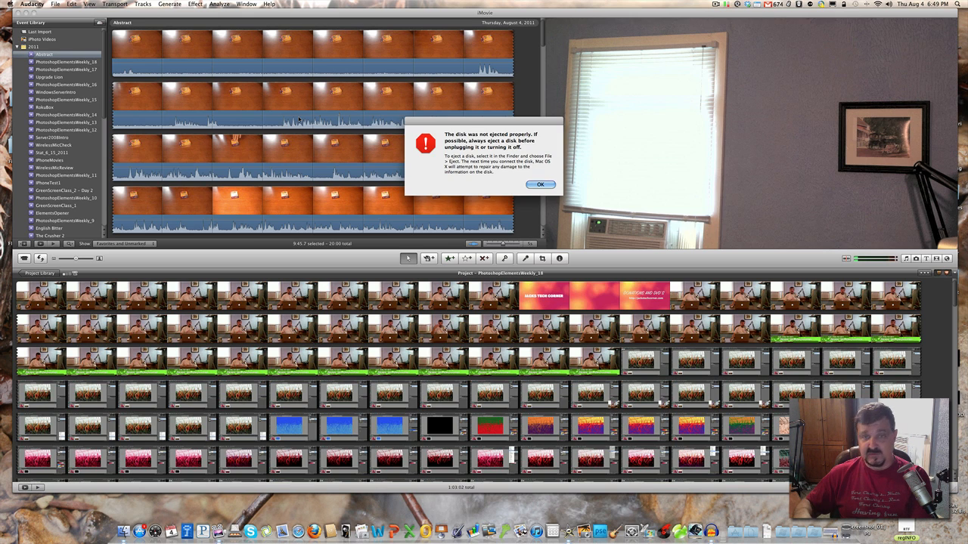
pyautogui.click(539, 185)
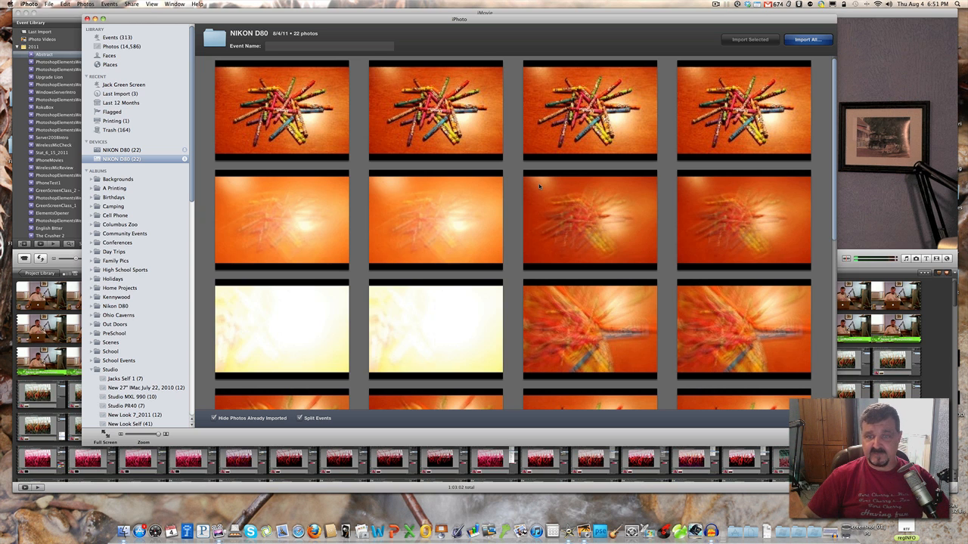
# - In iPhoto, import all photos from the NIKON D80 as an event named Abstract and delete the originals from the camera
pyautogui.scroll(-5, 593, 199)
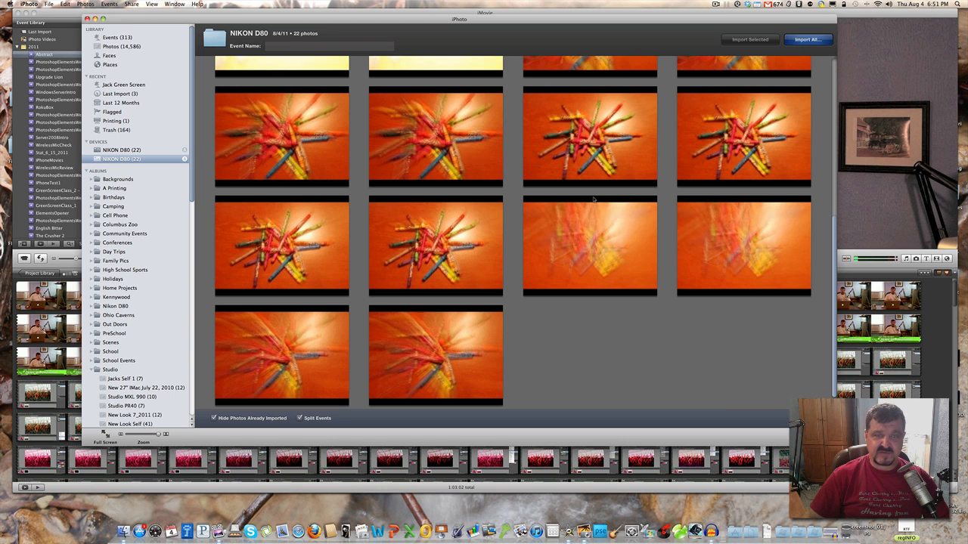
pyautogui.scroll(2, 593, 198)
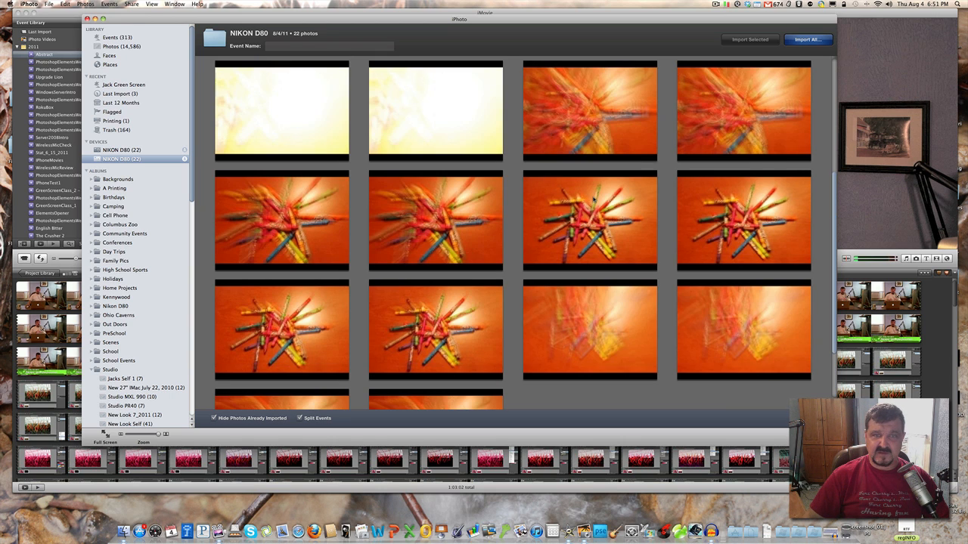
pyautogui.scroll(4, 594, 199)
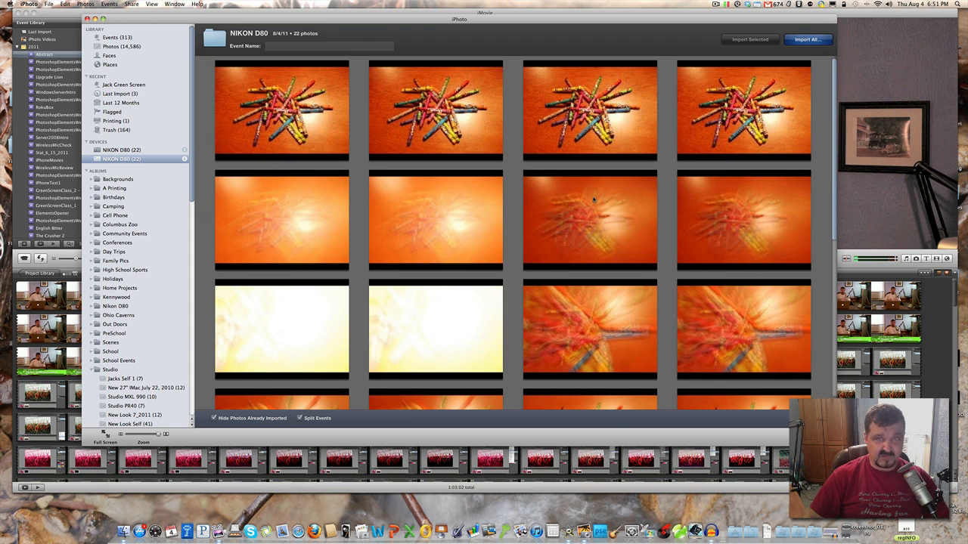
pyautogui.click(461, 319)
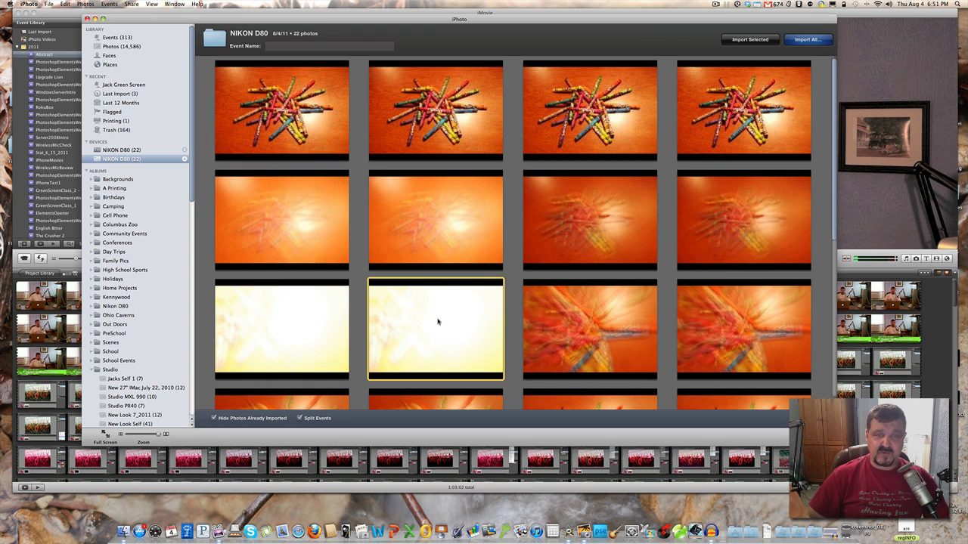
pyautogui.click(327, 324)
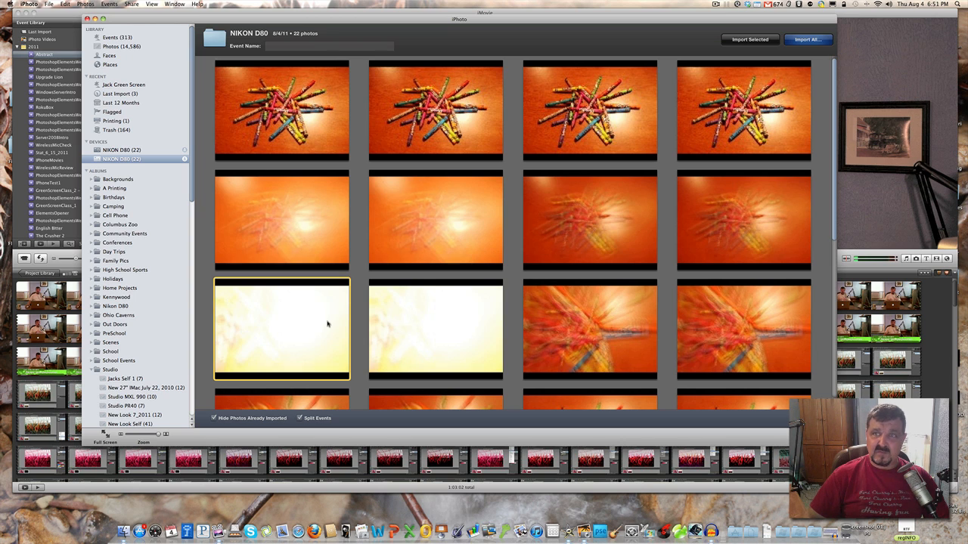
pyautogui.click(313, 49)
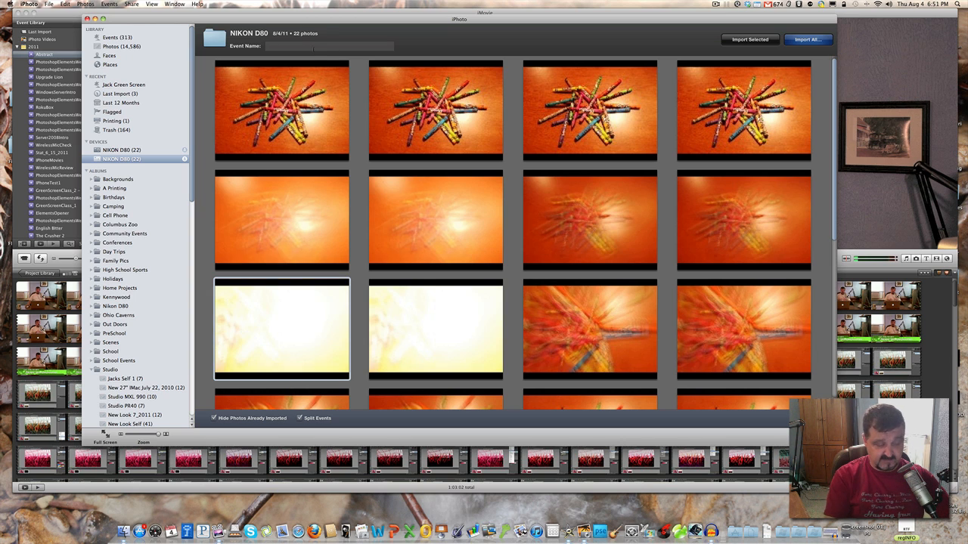
pyautogui.write('Abstrac')
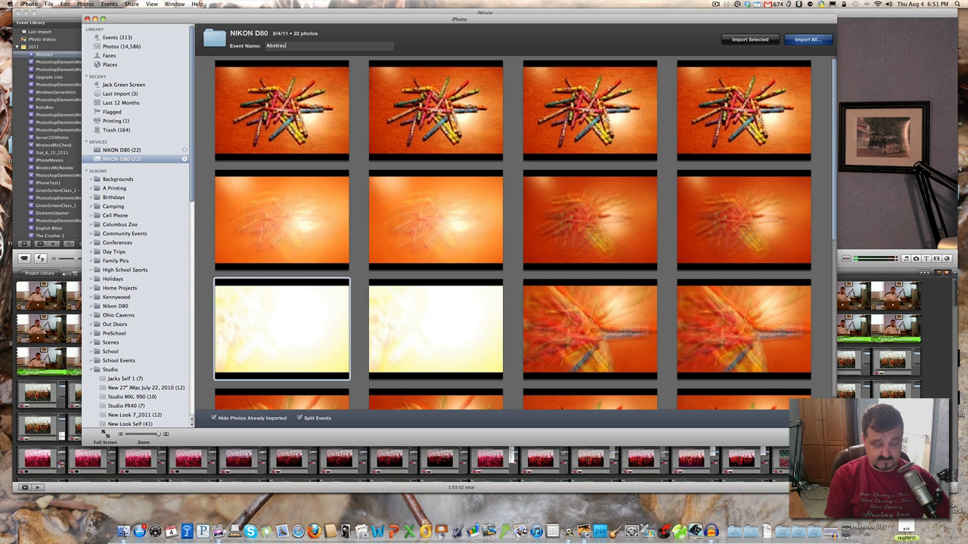
pyautogui.write('t')
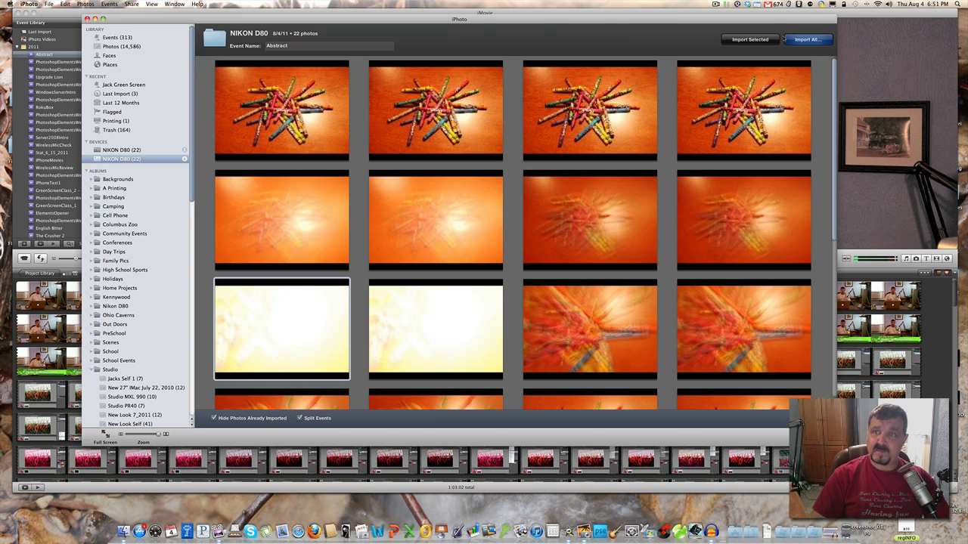
pyautogui.click(786, 39)
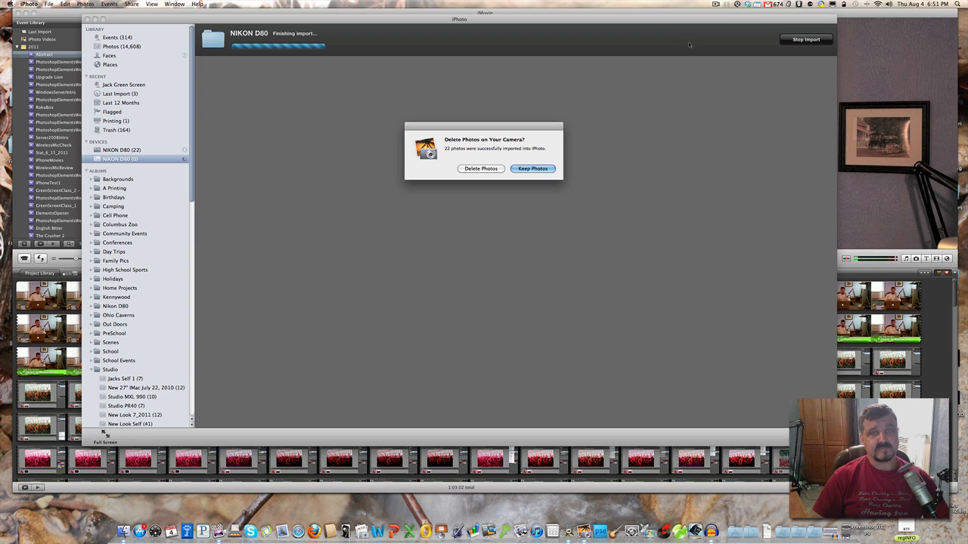
pyautogui.click(478, 169)
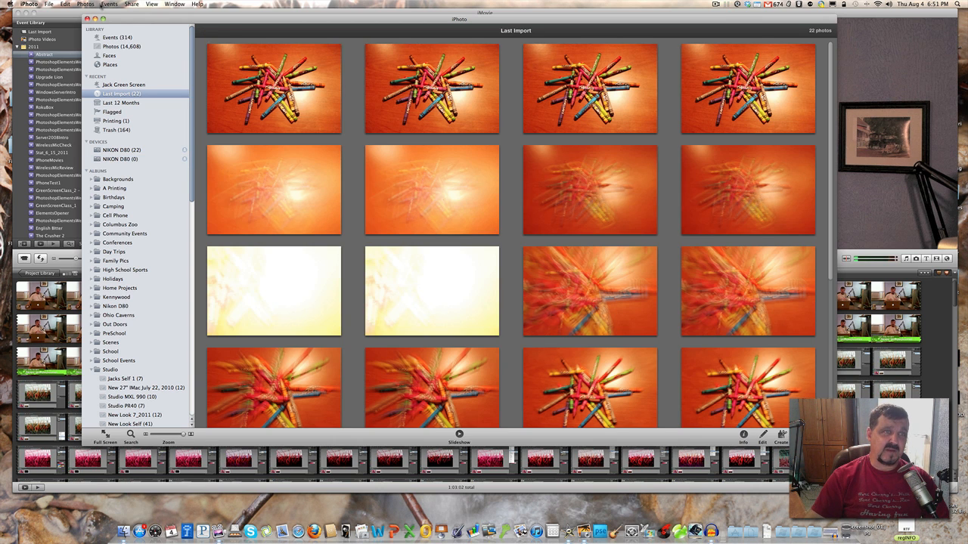
# - Create a new album named Abstract from all photos of the last import
pyautogui.click(65, 4)
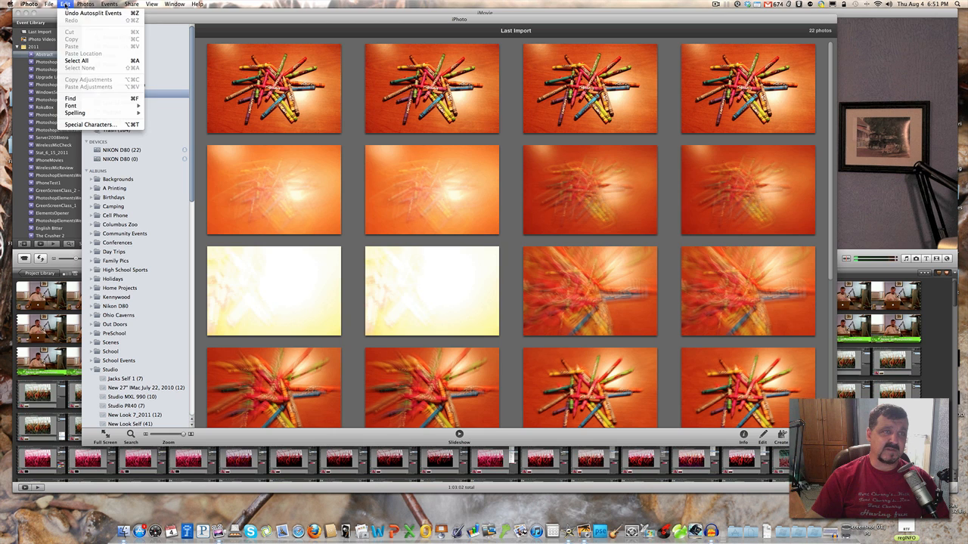
pyautogui.click(76, 60)
pyautogui.click(49, 4)
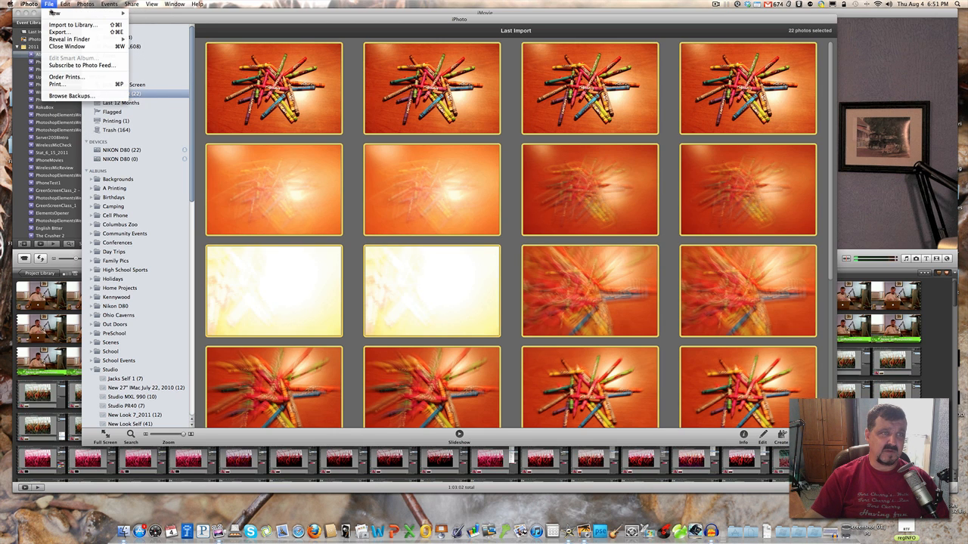
pyautogui.click(139, 15)
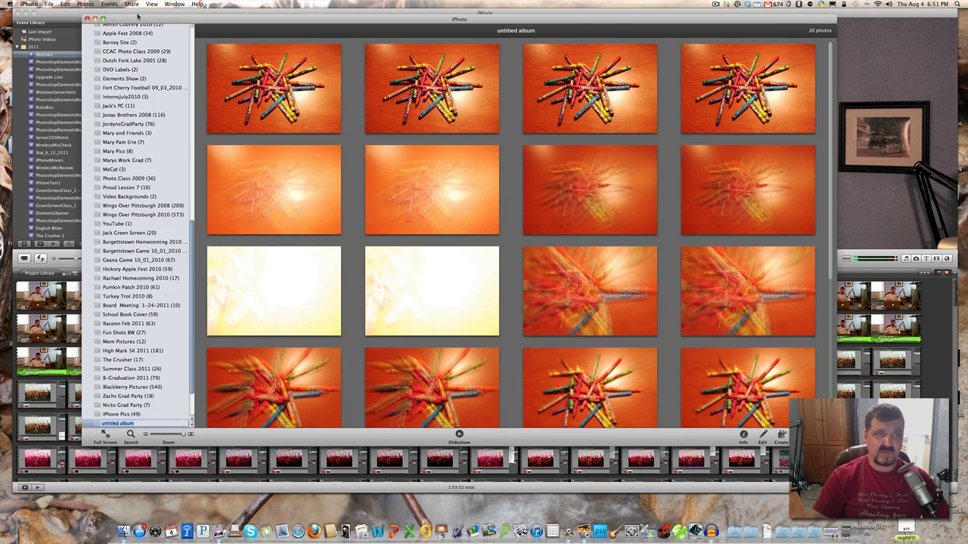
pyautogui.write('Abstract')
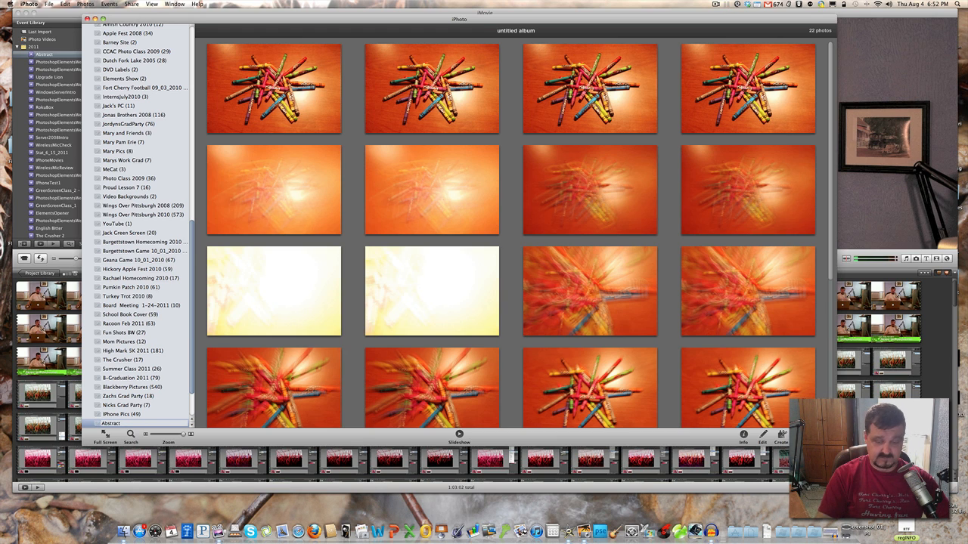
pyautogui.press('Return')
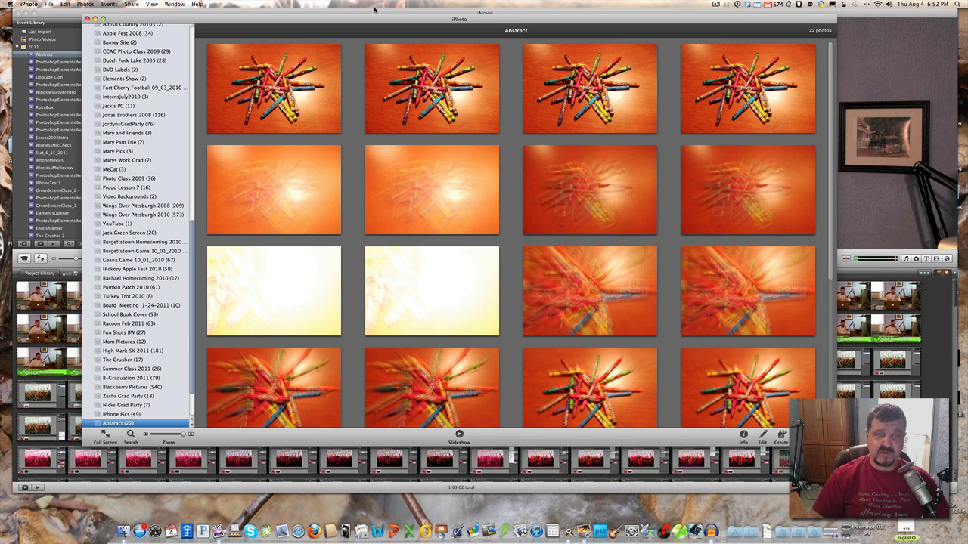
# - Remove the two overexposed white photos from the Abstract album, look over the rest, and undo the removal
pyautogui.click(443, 264)
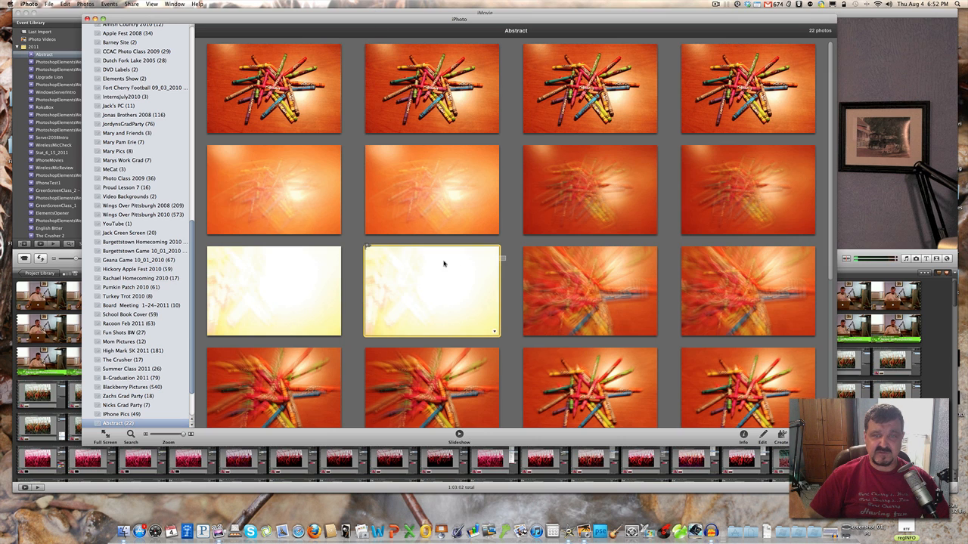
pyautogui.keyDown('shift'); pyautogui.click(279, 283); pyautogui.keyUp('shift')
pyautogui.rightClick(294, 281)
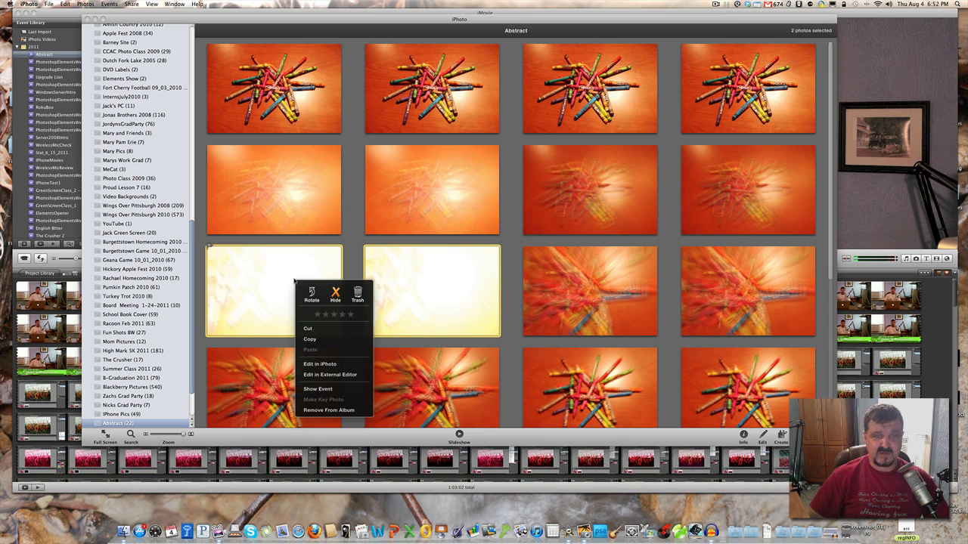
pyautogui.click(358, 294)
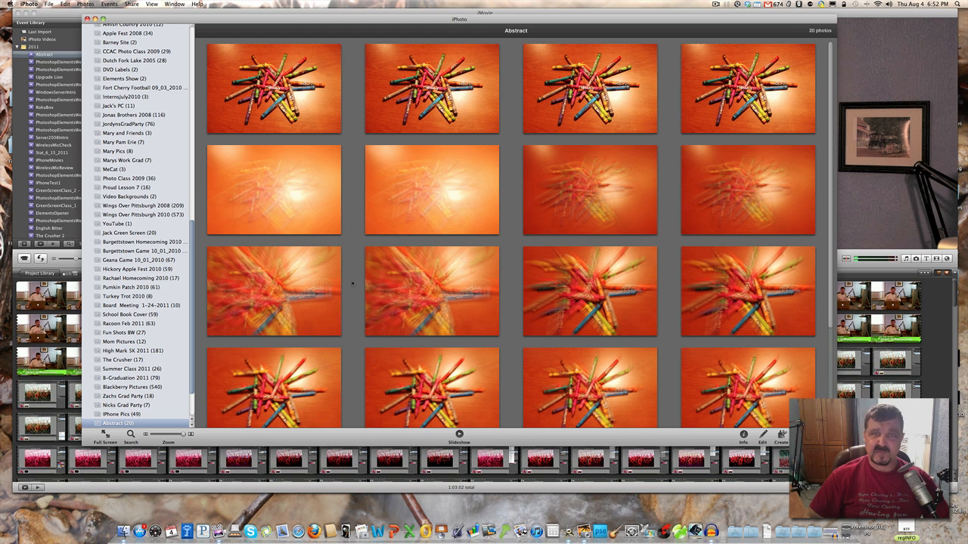
pyautogui.scroll(-3, 353, 283)
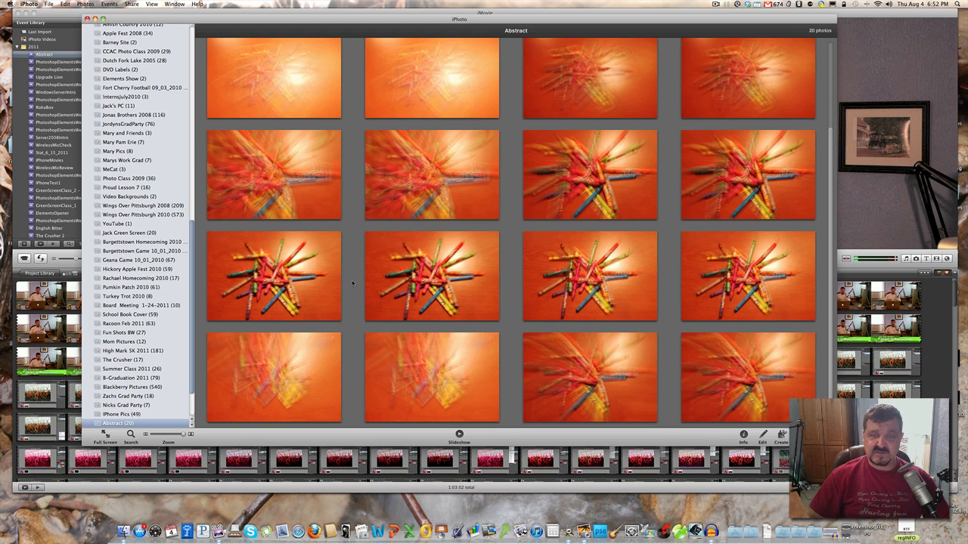
pyautogui.scroll(3, 352, 284)
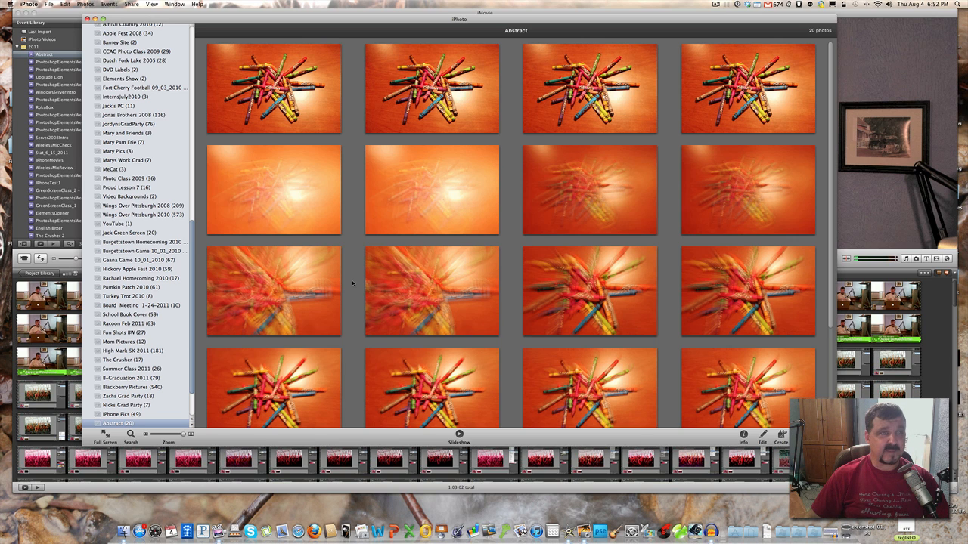
pyautogui.click(66, 4)
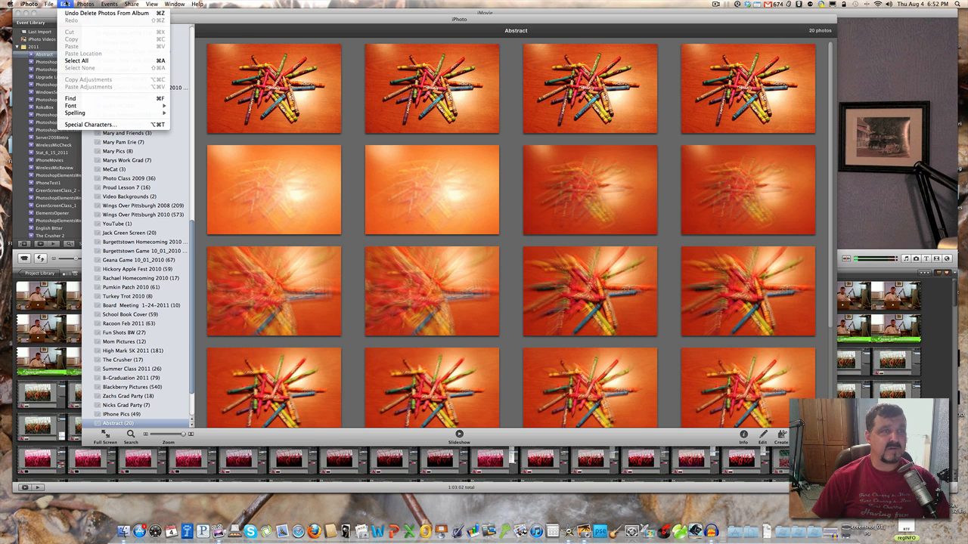
pyautogui.click(68, 13)
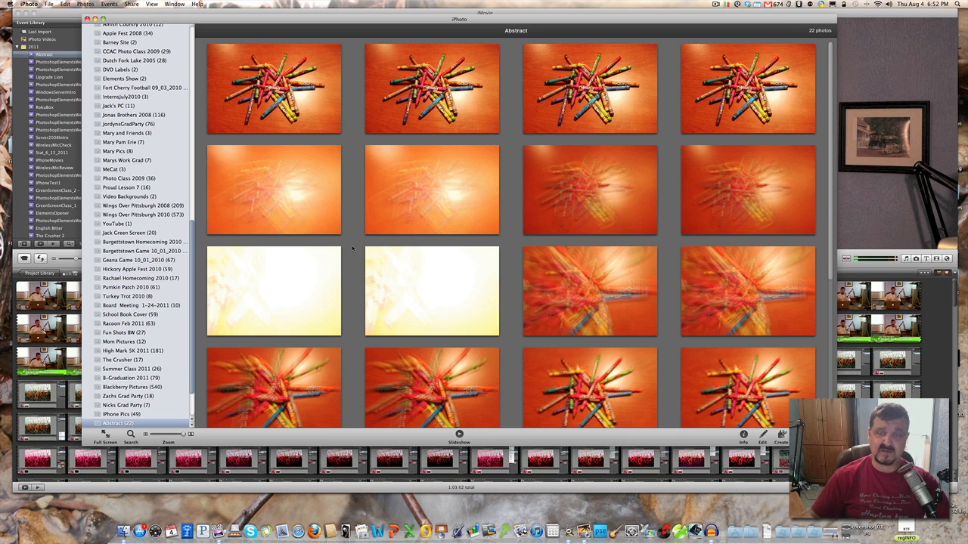
# - Minimize iPhoto and create an iMovie project named Abstract with no theme, Widescreen (16:9) aspect ratio and 30 fps - NTSC
pyautogui.click(94, 18)
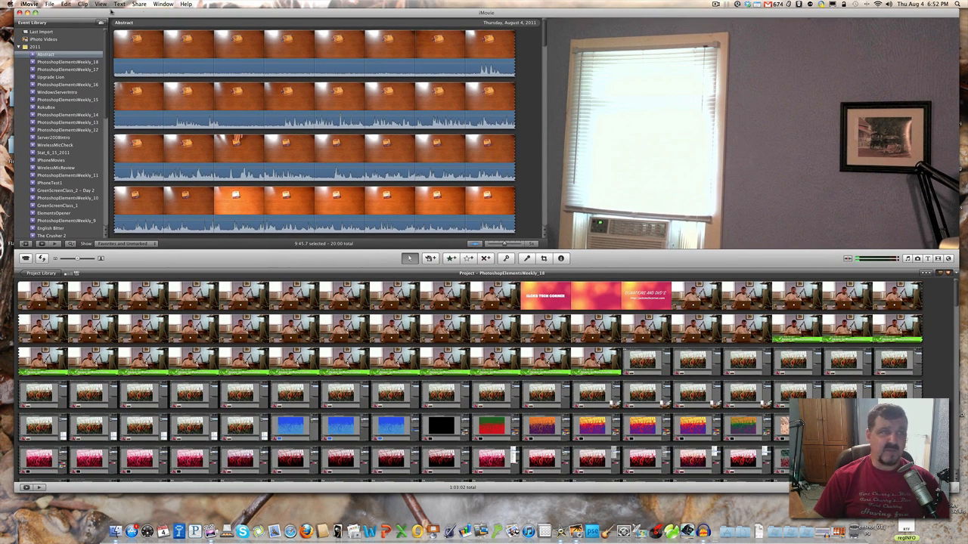
pyautogui.click(49, 4)
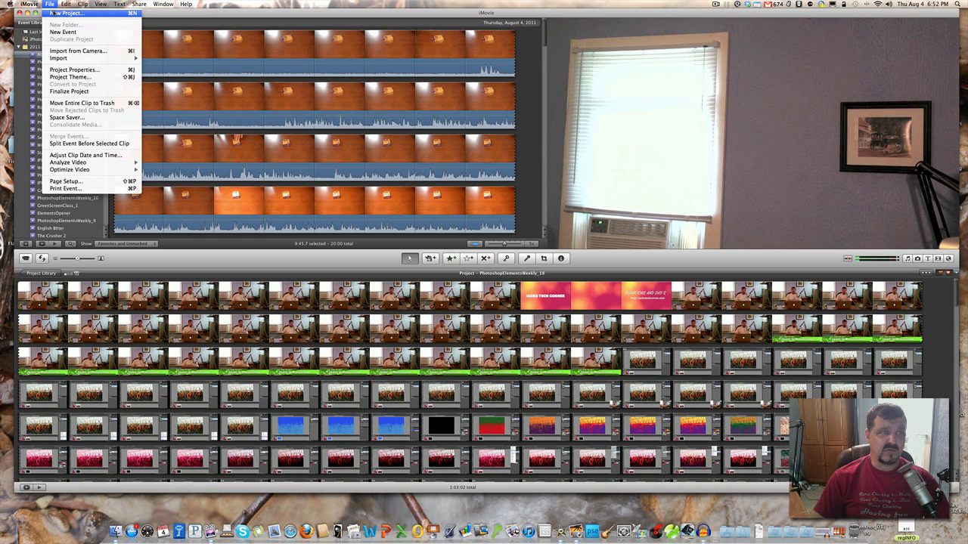
pyautogui.click(54, 13)
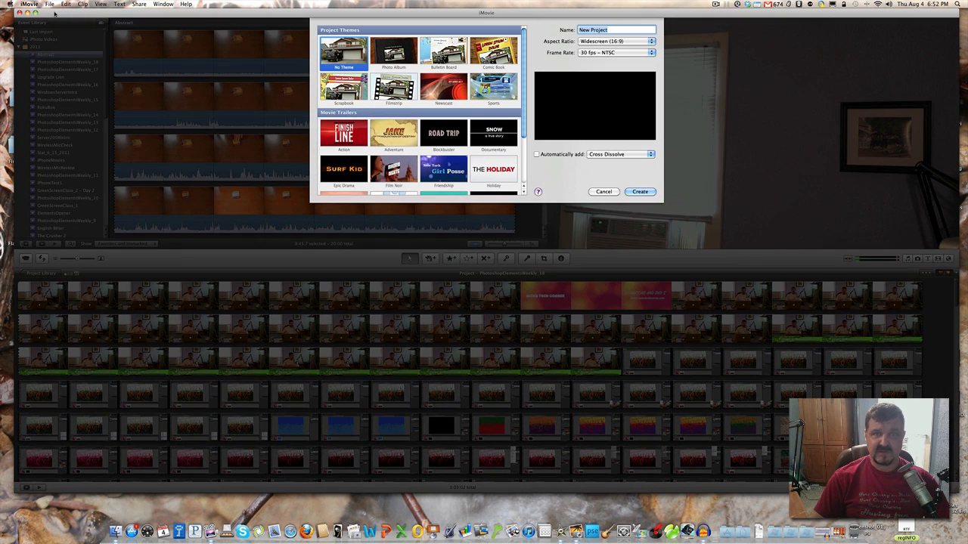
pyautogui.write('A')
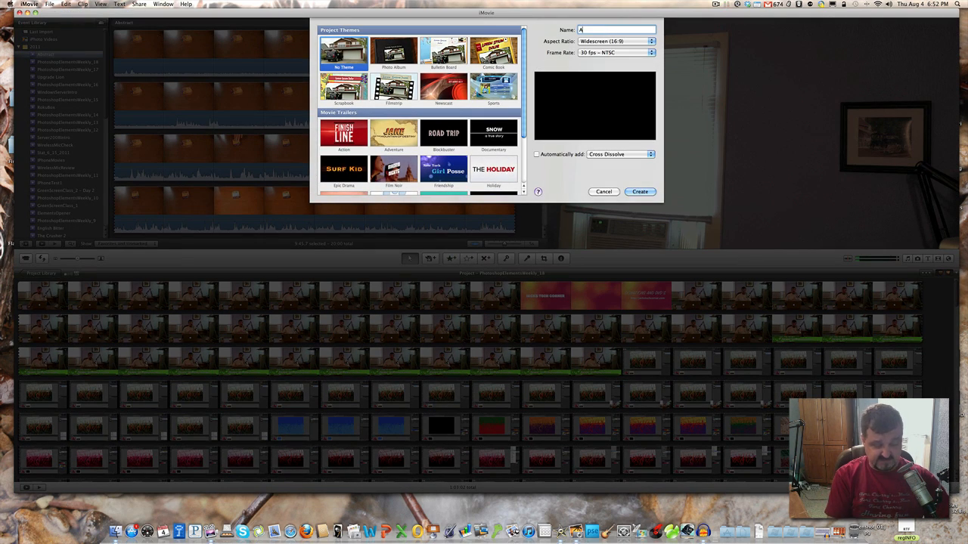
pyautogui.write('bstract')
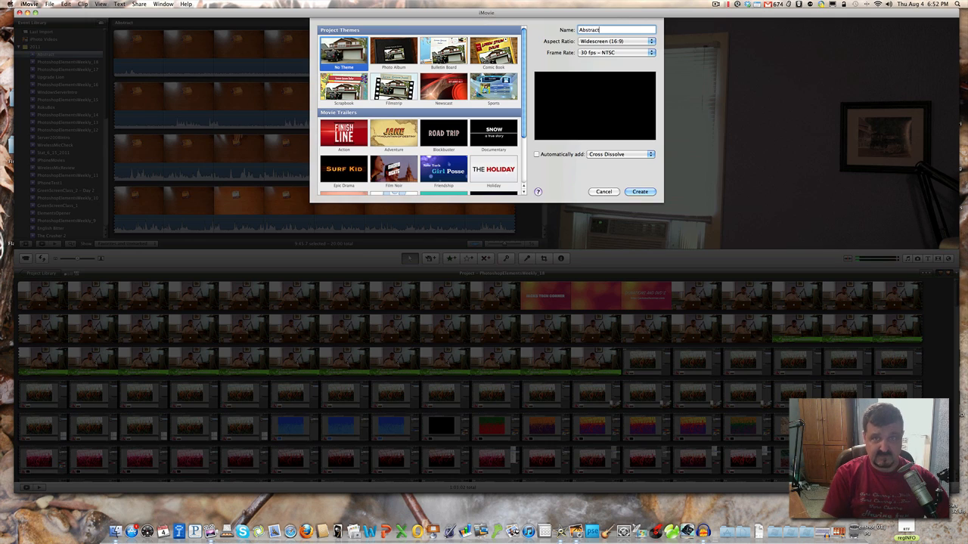
pyautogui.click(642, 191)
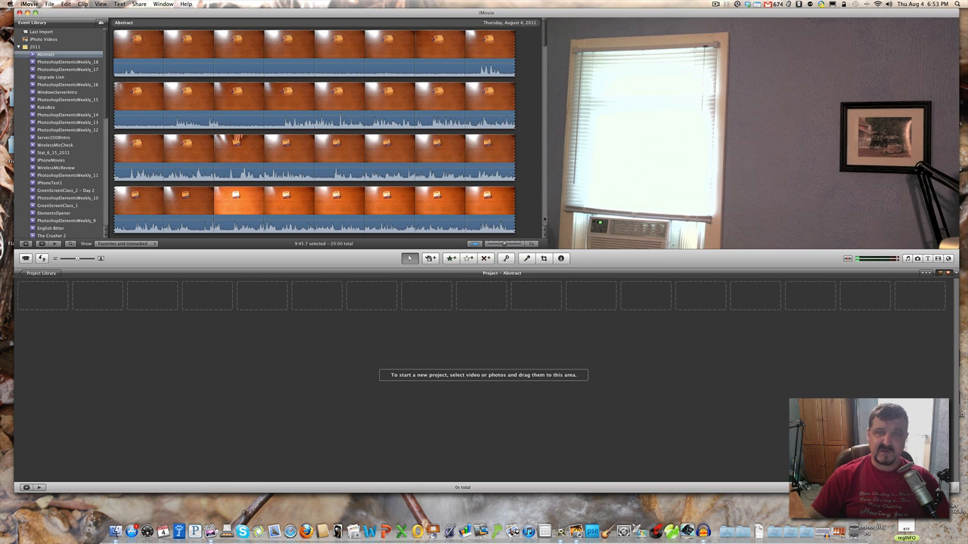
pyautogui.scroll(-3, 530, 227)
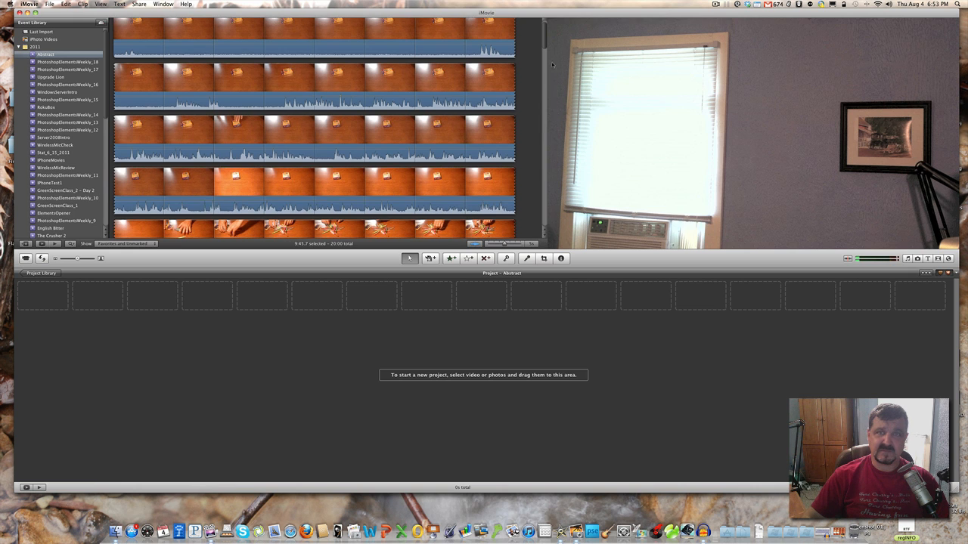
pyautogui.moveTo(545, 46); pyautogui.dragTo(545, 139)
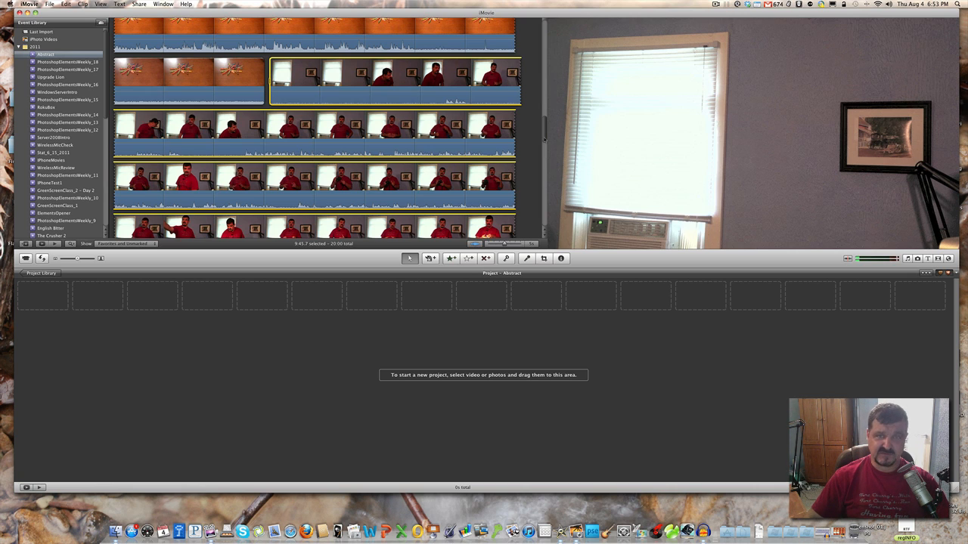
pyautogui.click(717, 4)
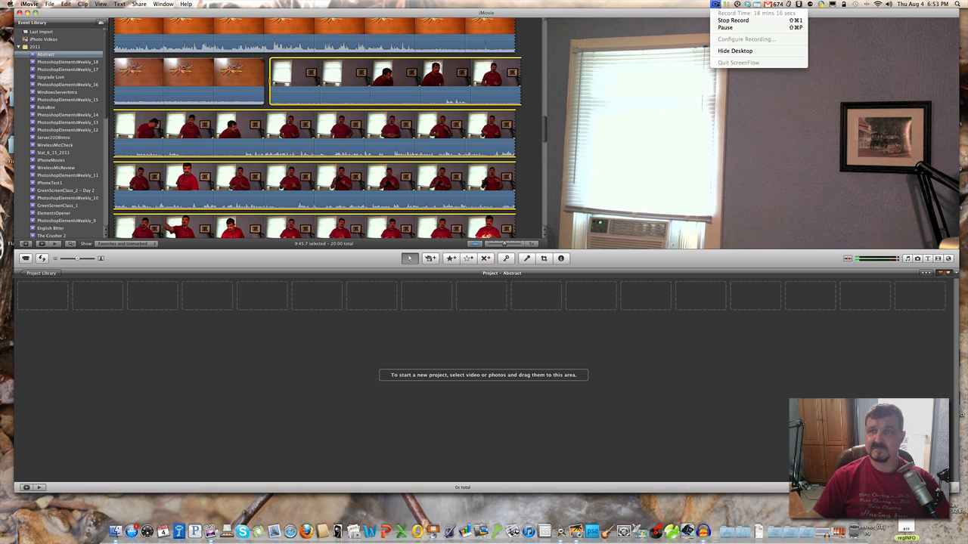
pyautogui.click(725, 27)
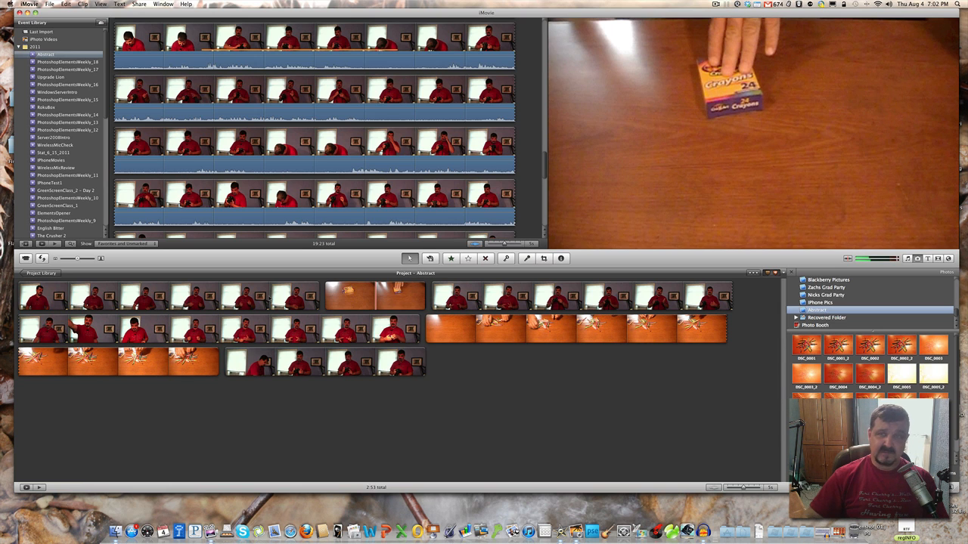
pyautogui.click(714, 5)
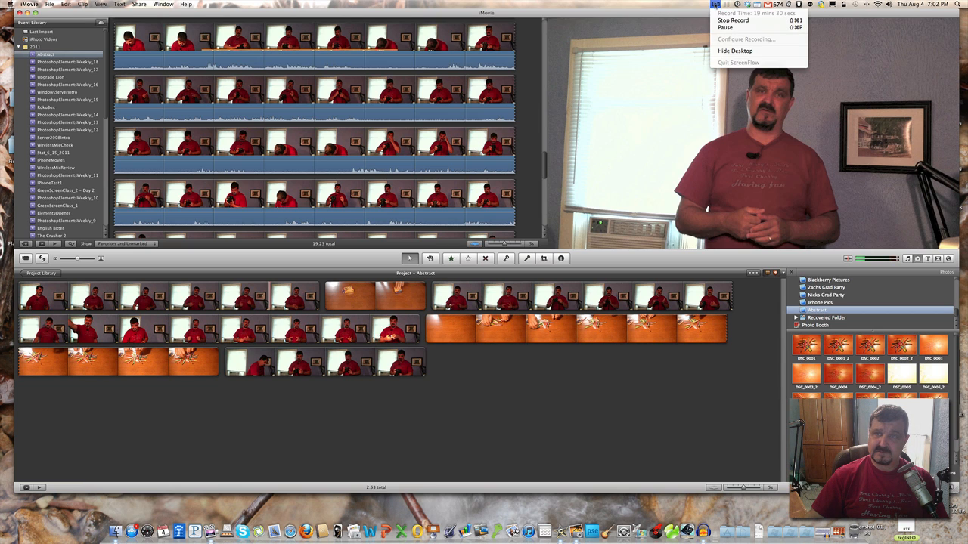
pyautogui.click(716, 28)
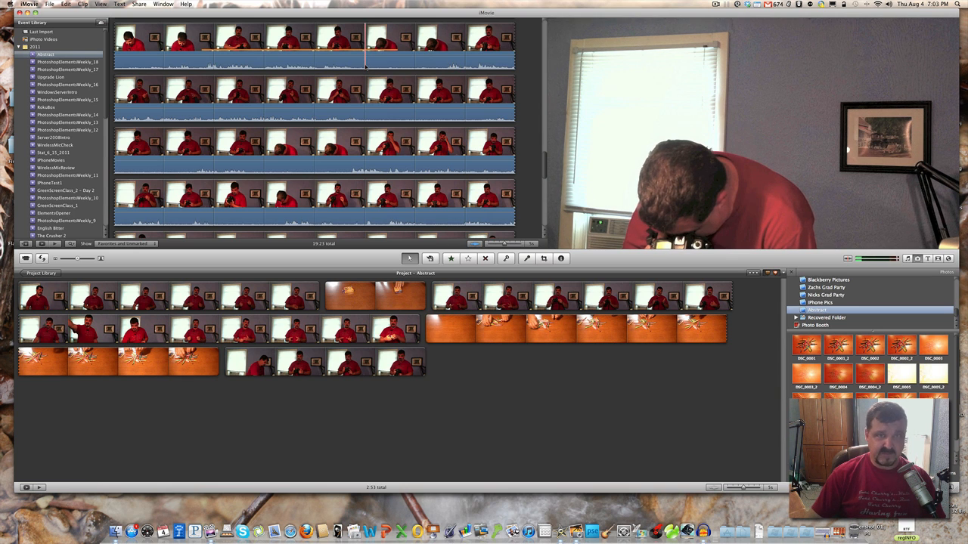
# - Play the event footage around the first camera shot and add photo DSC_0001 to the end of the project
pyautogui.press('space')
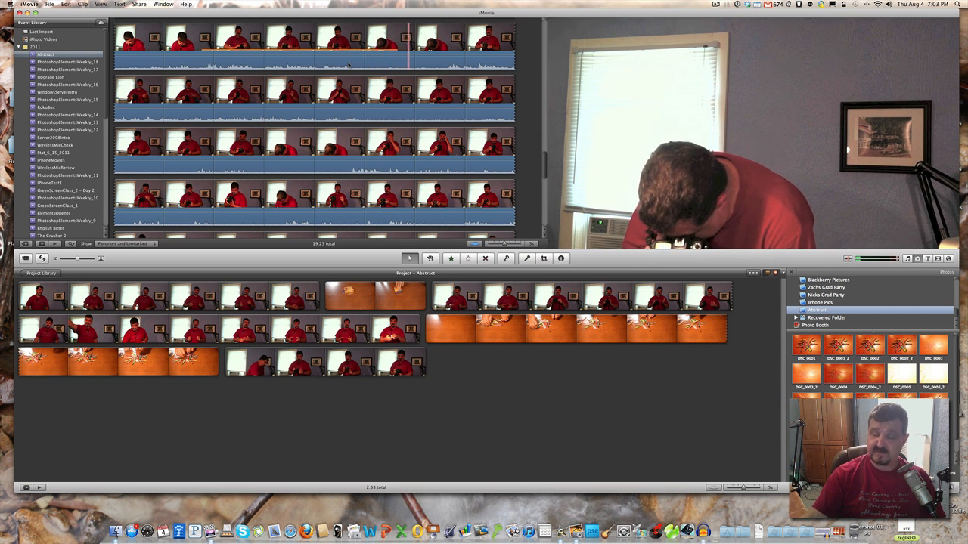
pyautogui.press('space')
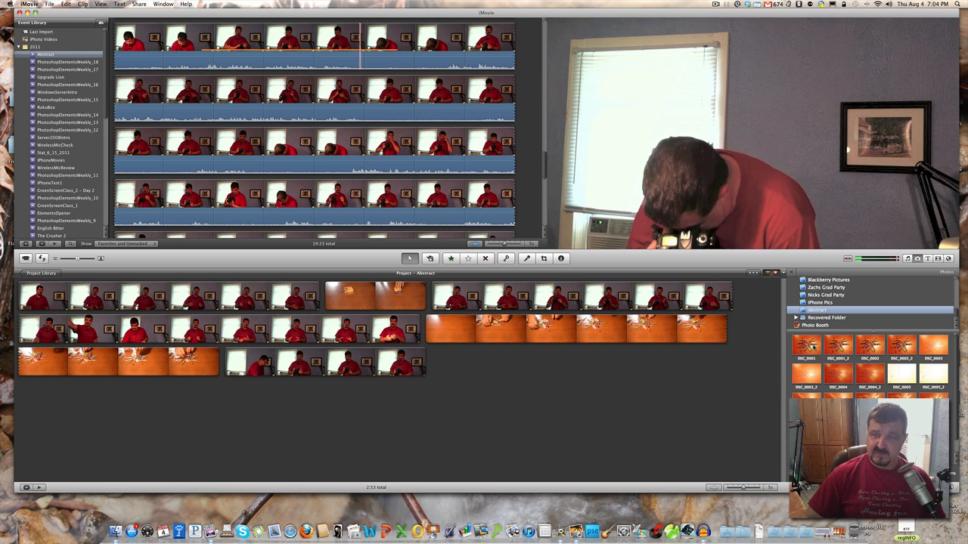
pyautogui.moveTo(804, 346); pyautogui.dragTo(458, 370)
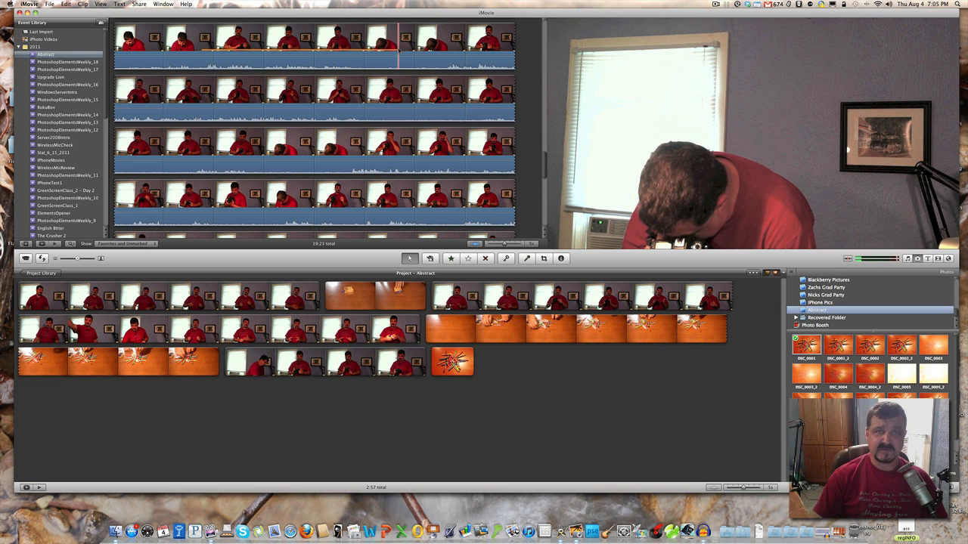
# - Append a 4-second selection of the event footage after the crayon photo, followed by photo DSC_0001_2
pyautogui.click(399, 51)
pyautogui.press('space')
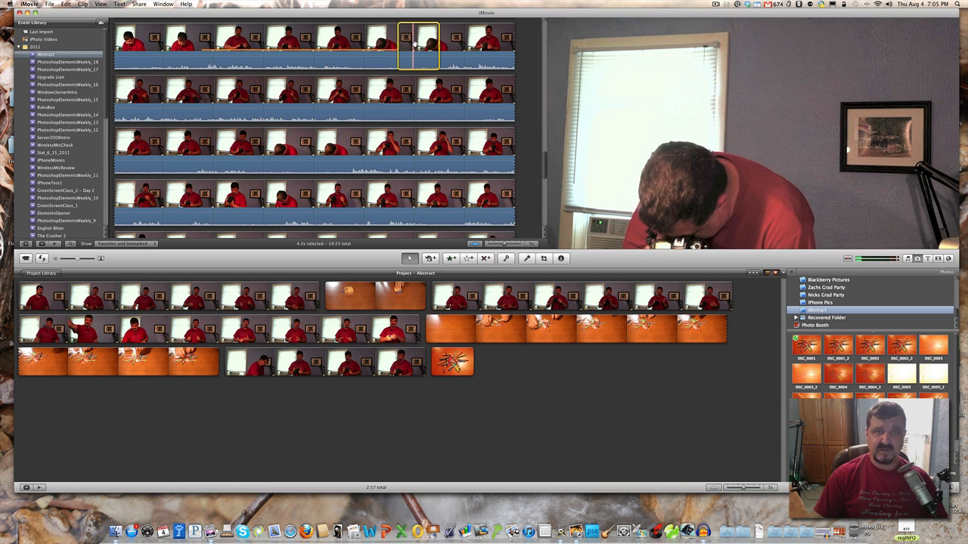
pyautogui.moveTo(416, 47); pyautogui.dragTo(511, 355)
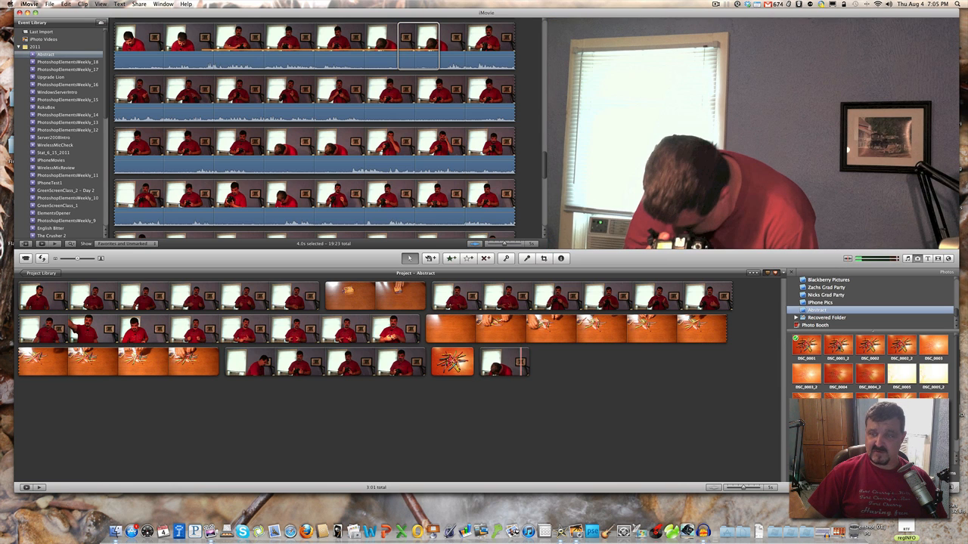
pyautogui.click(839, 348)
pyautogui.moveTo(839, 348); pyautogui.dragTo(566, 372)
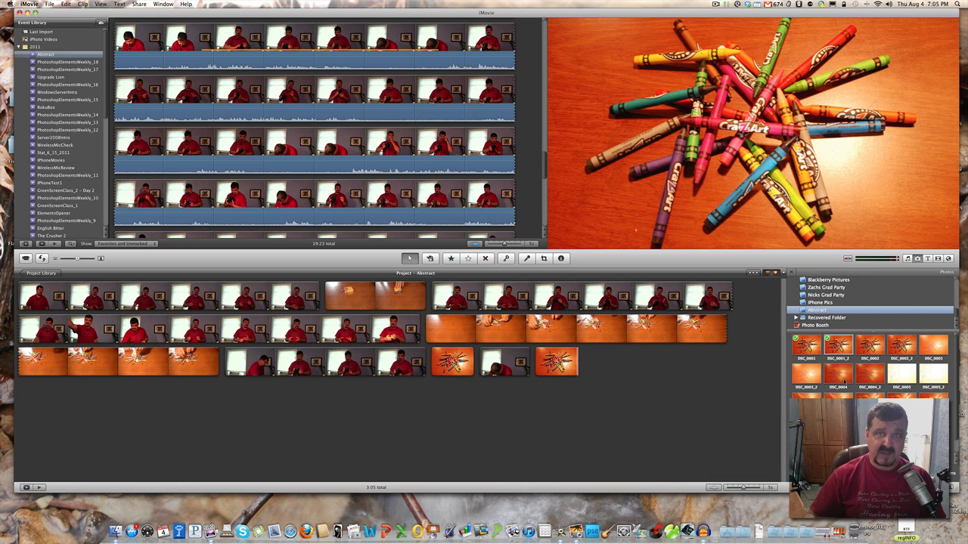
pyautogui.scroll(-2, 844, 382)
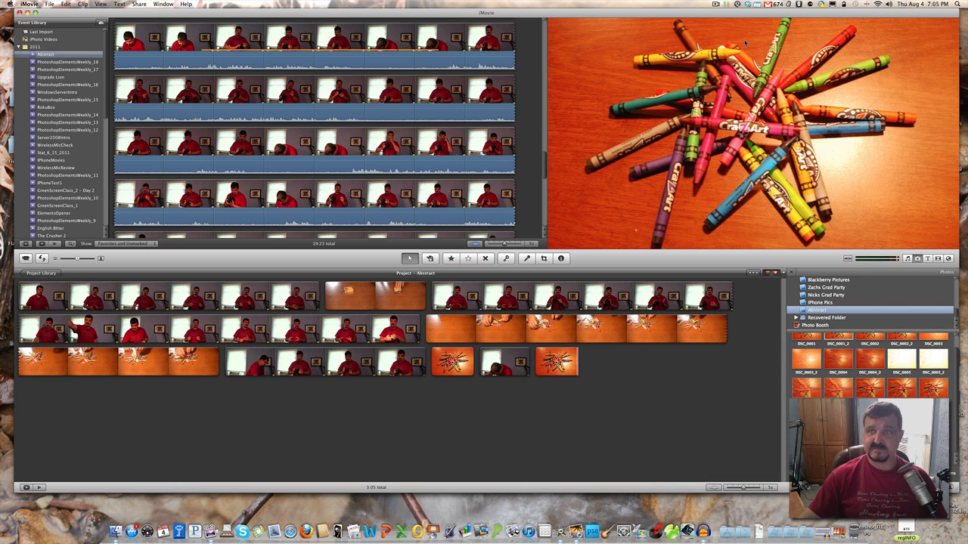
pyautogui.click(717, 4)
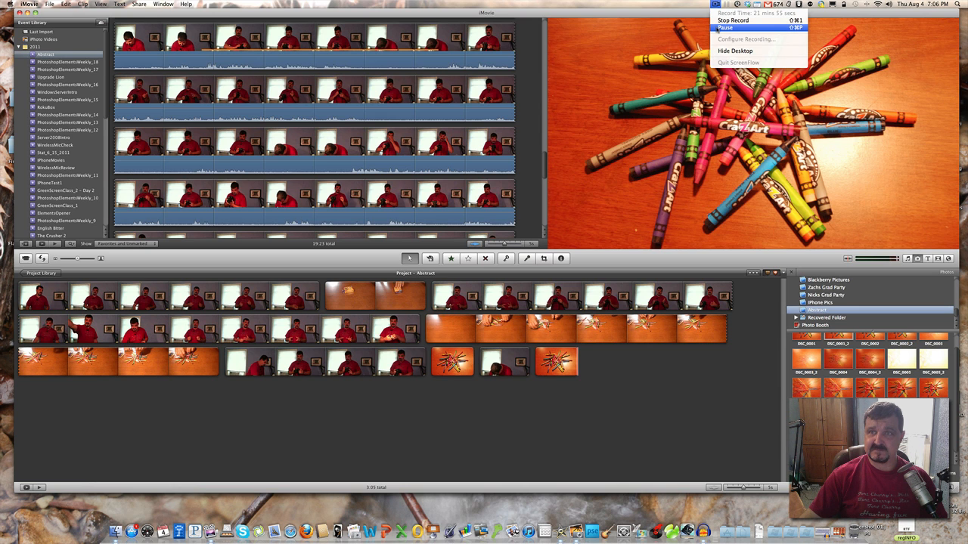
pyautogui.click(724, 27)
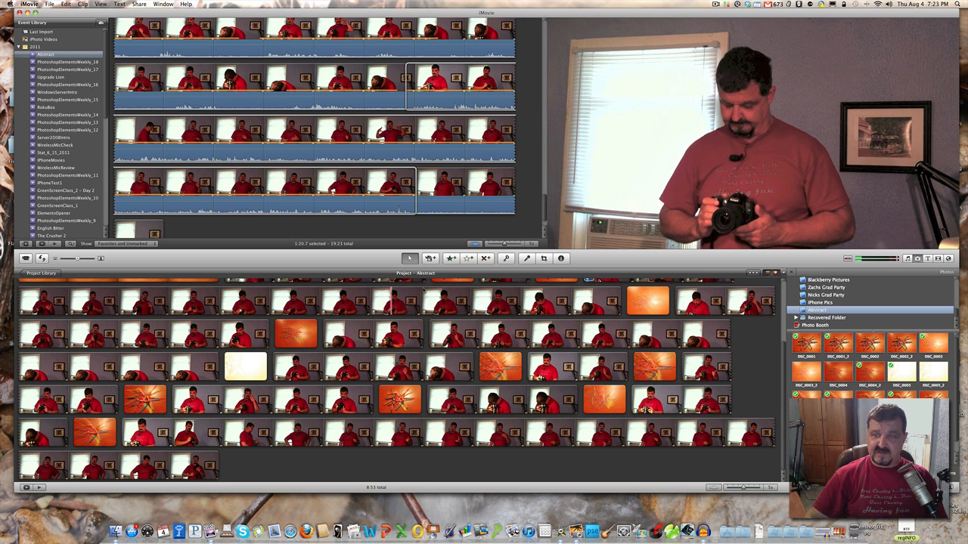
# - Hide the photo browser so the project area takes the full window width
pyautogui.click(916, 258)
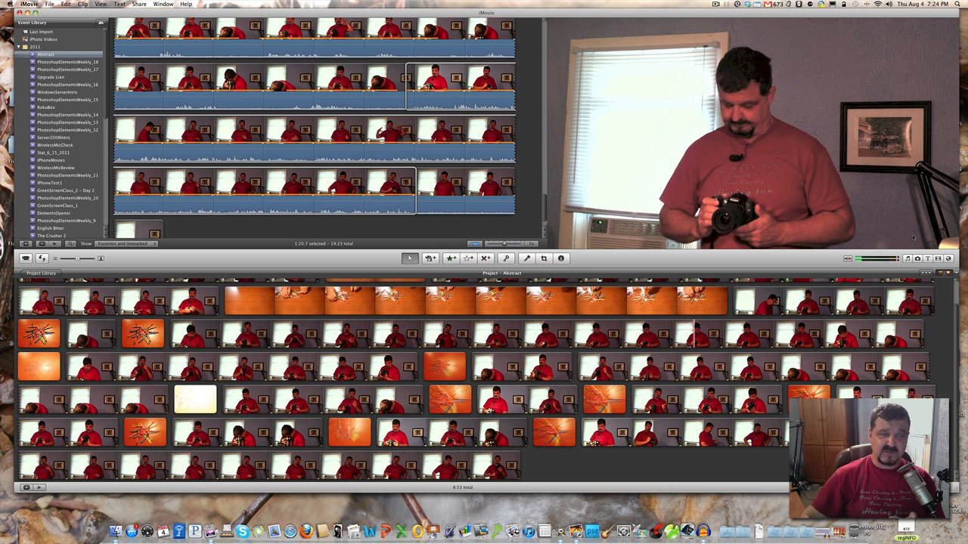
pyautogui.scroll(2, 286, 317)
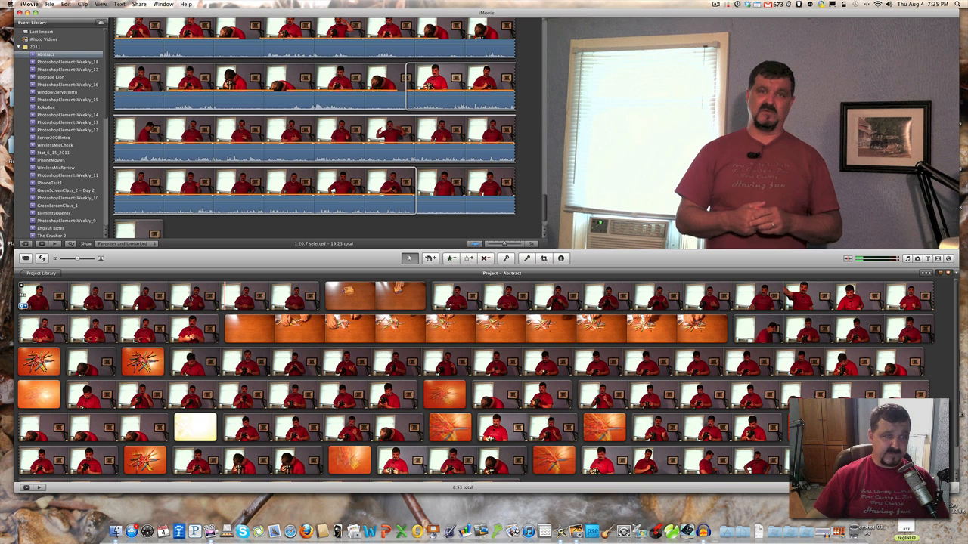
pyautogui.click(23, 291)
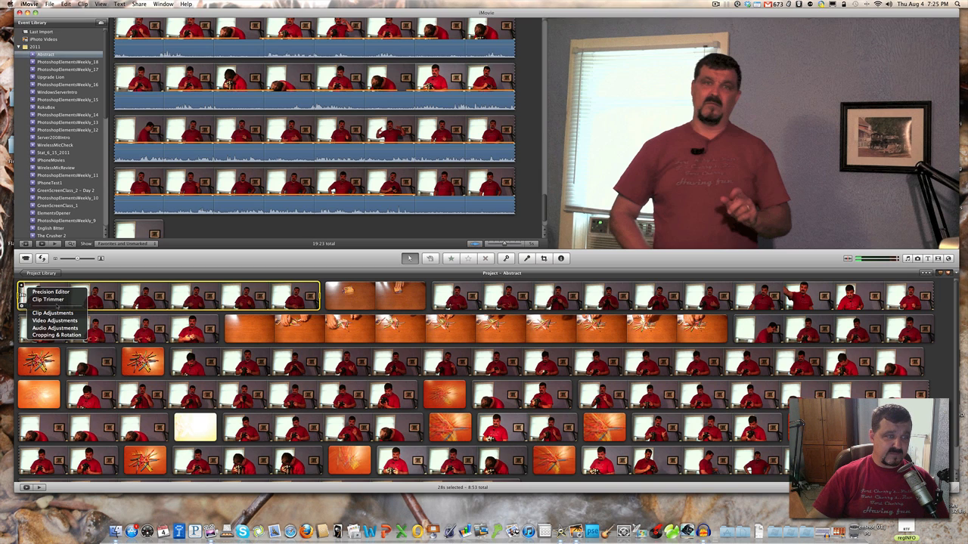
pyautogui.click(122, 269)
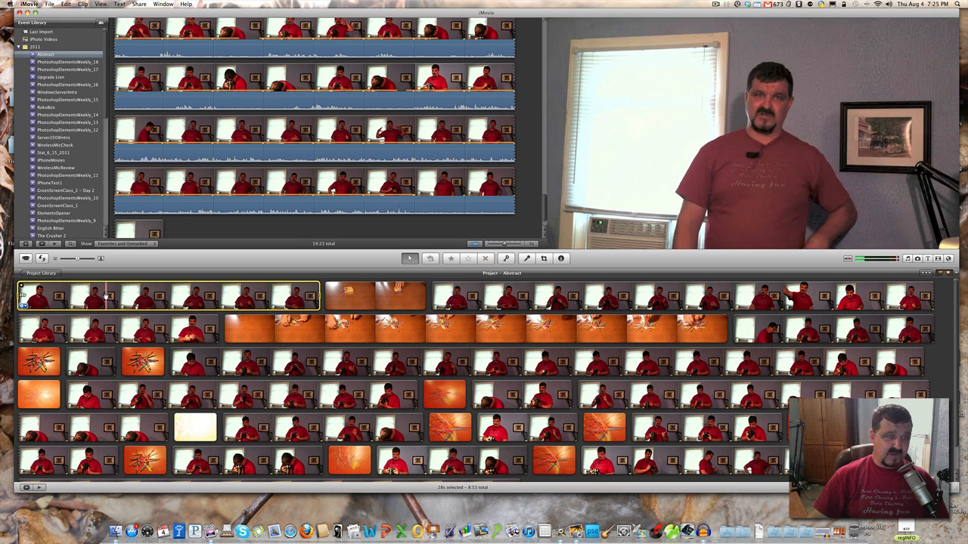
pyautogui.click(23, 296)
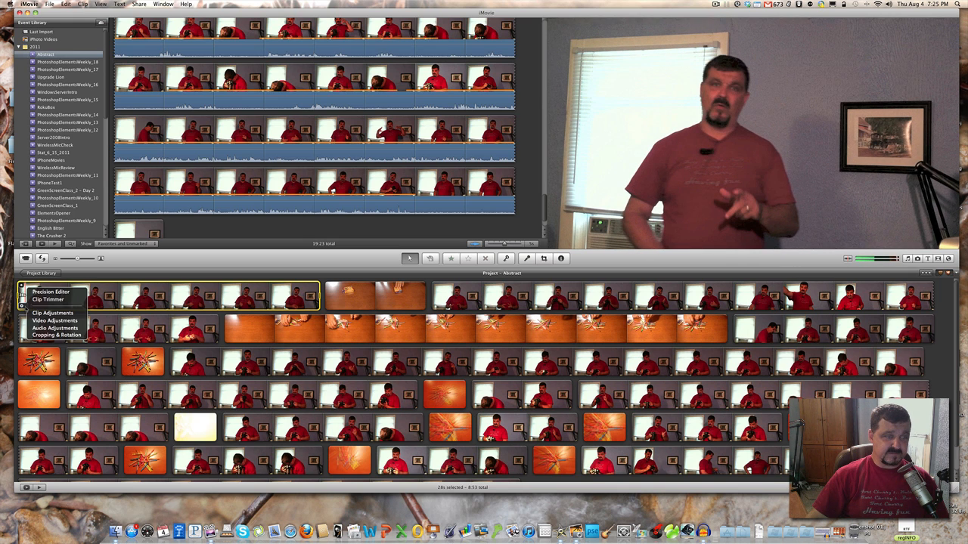
pyautogui.click(25, 307)
# - Detach the audio from the project's opening presenter clip and from the crayon box clip that follows it
pyautogui.rightClick(39, 301)
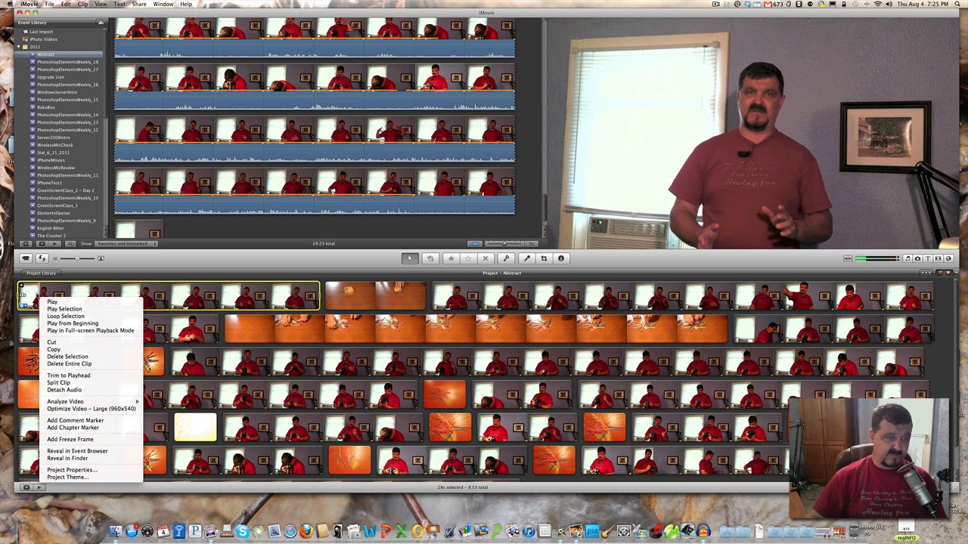
pyautogui.click(65, 390)
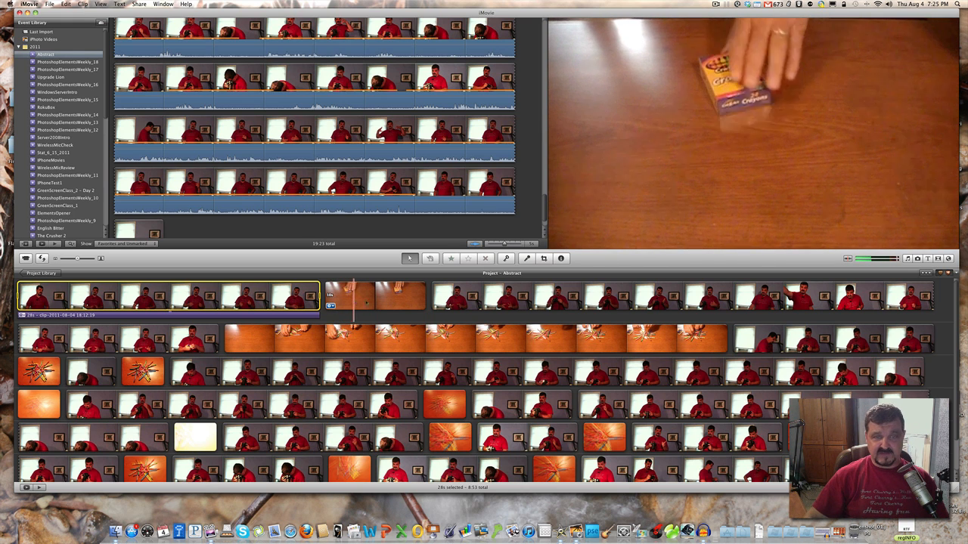
pyautogui.rightClick(353, 301)
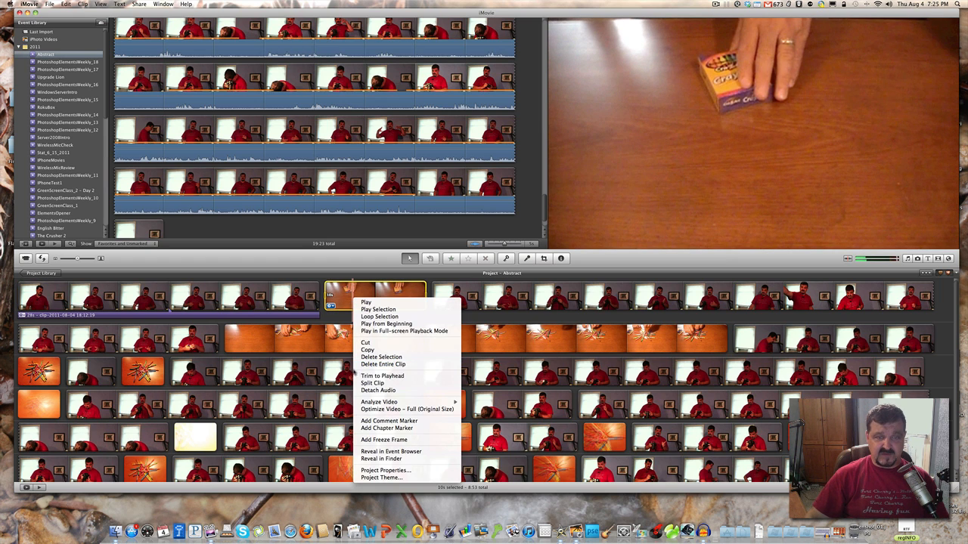
pyautogui.click(370, 390)
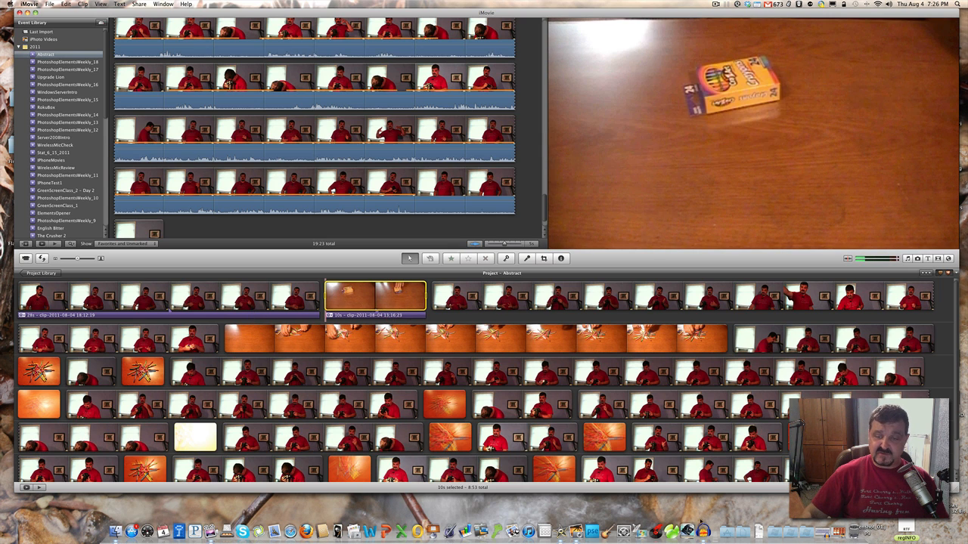
# - Switch to Audacity, move its window clear of the project clips, and play the recorded voice track from its beginning before stopping it
pyautogui.click(703, 532)
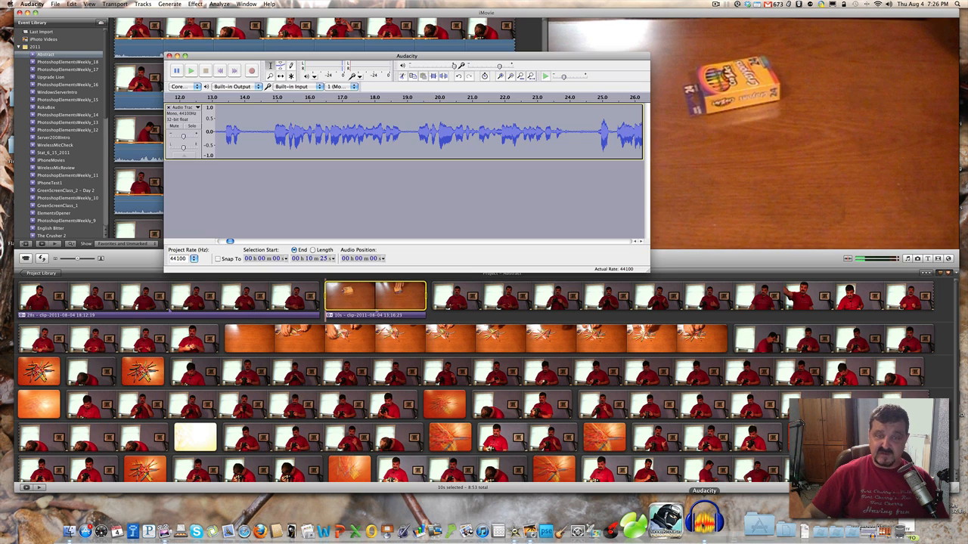
pyautogui.click(252, 124)
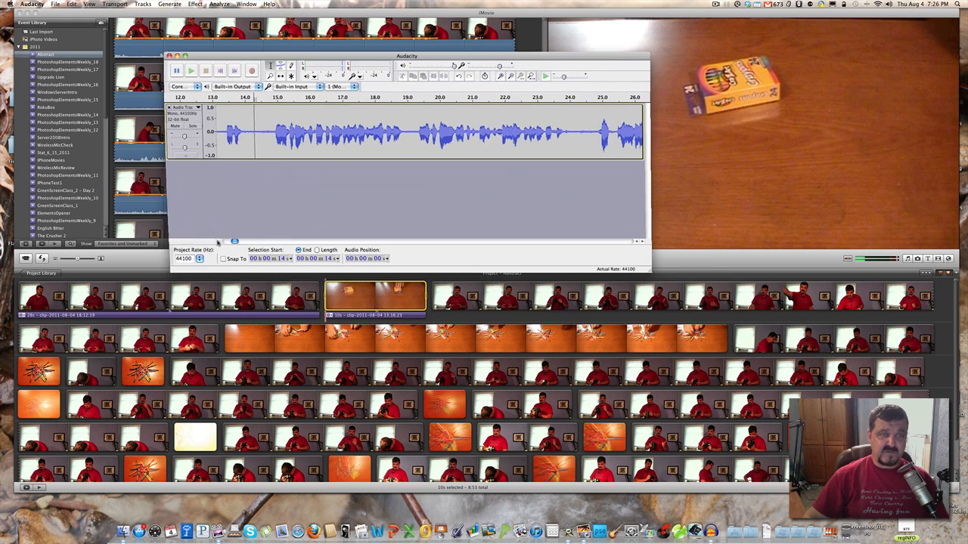
pyautogui.moveTo(230, 241); pyautogui.dragTo(221, 242)
pyautogui.moveTo(239, 57); pyautogui.dragTo(251, 30)
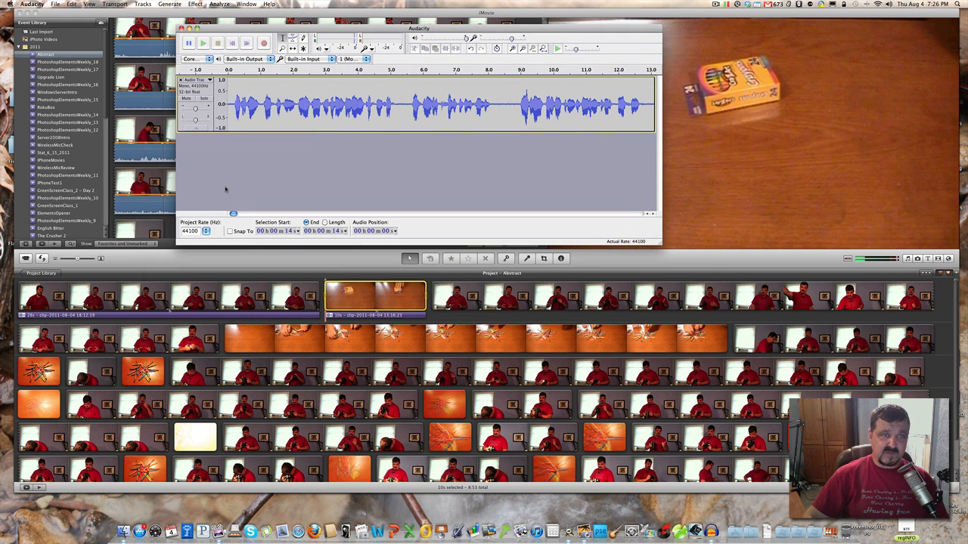
pyautogui.press('space')
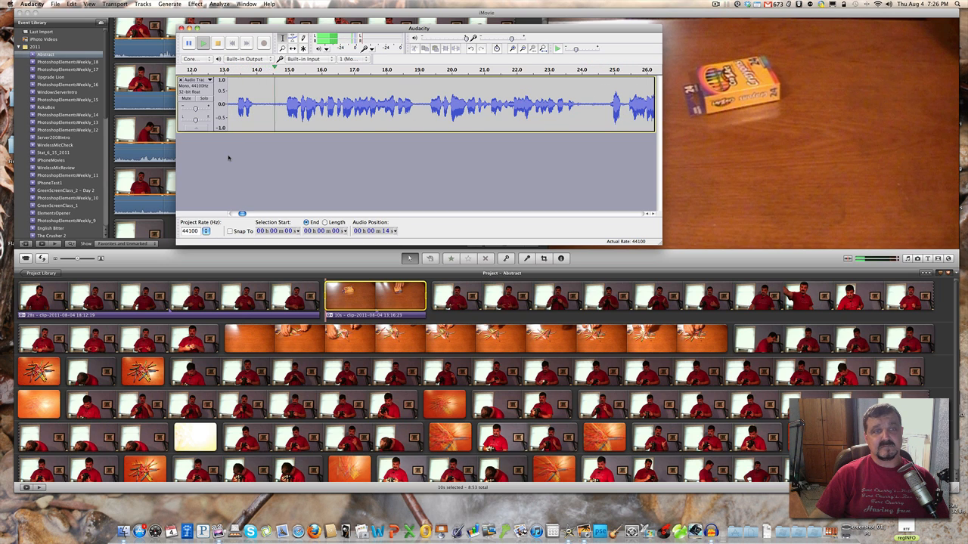
pyautogui.press('space')
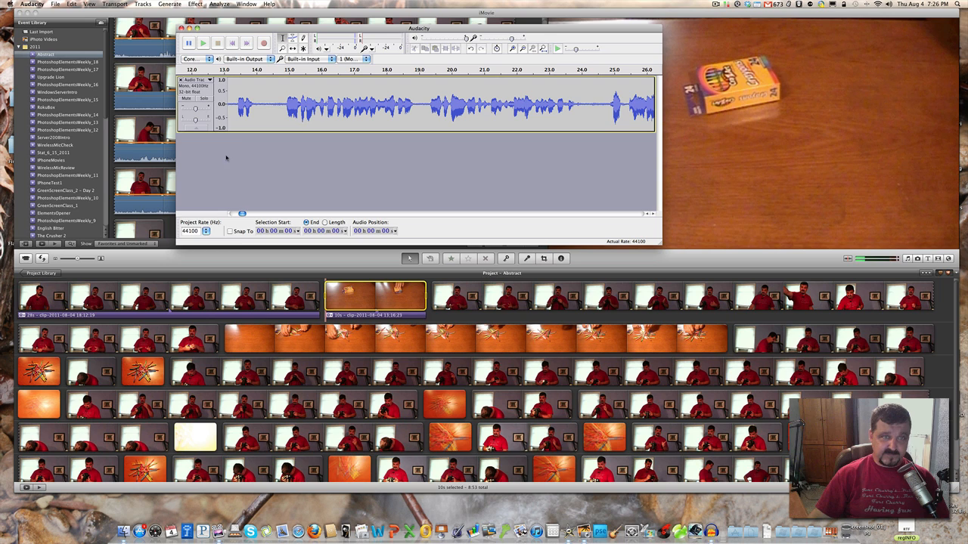
# - Play the recorded voice track from about 14.7 seconds and compare it with the opening clips of the iMovie project
pyautogui.click(279, 104)
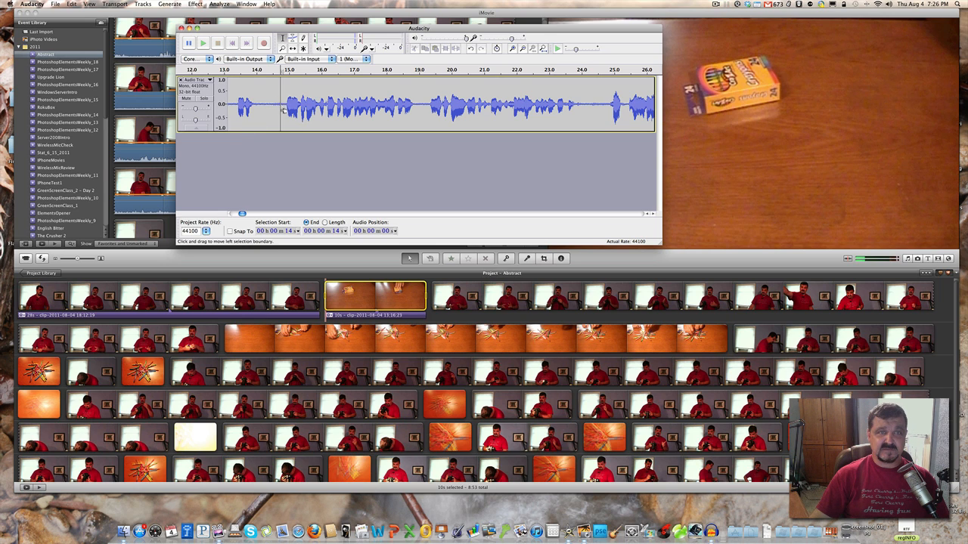
pyautogui.press('space')
pyautogui.press('space')
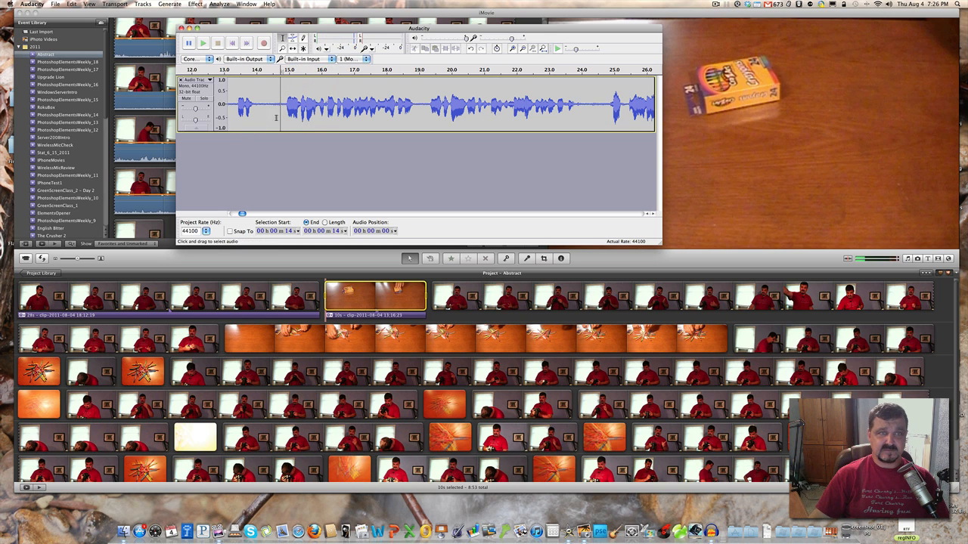
pyautogui.click(21, 302)
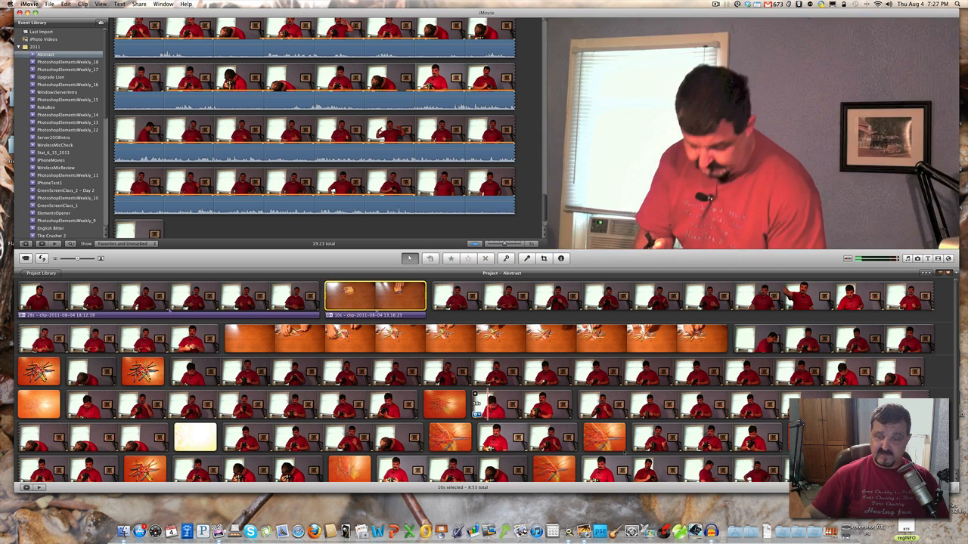
pyautogui.click(710, 522)
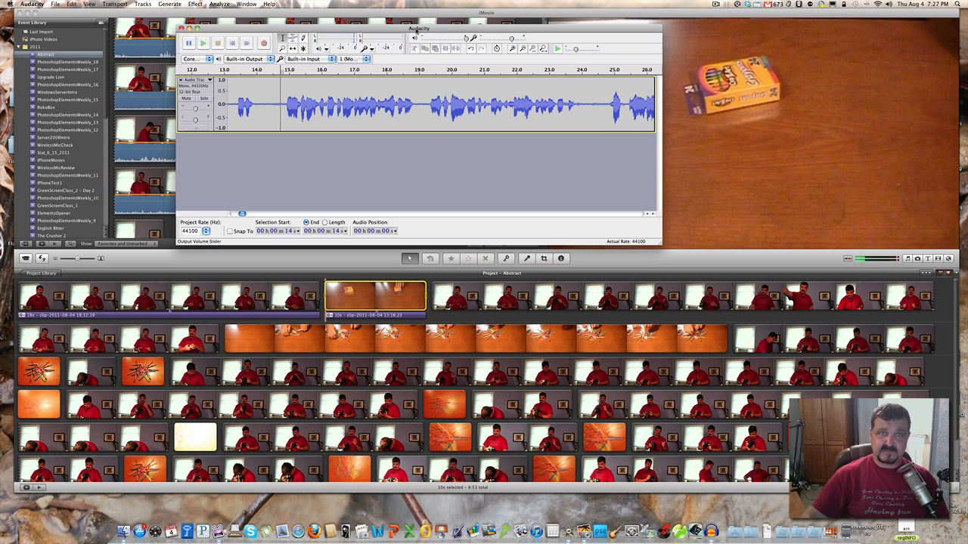
pyautogui.moveTo(414, 30); pyautogui.dragTo(0, 53)
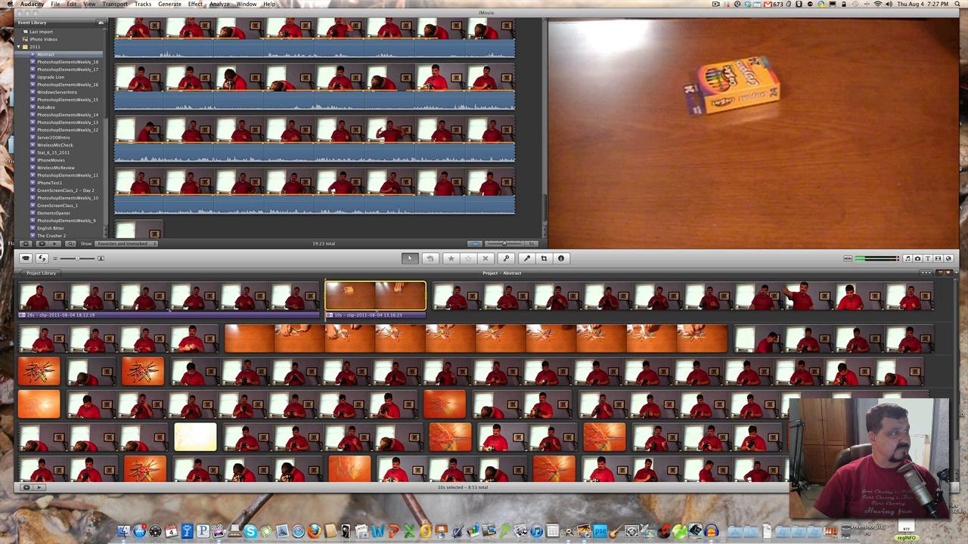
pyautogui.moveTo(0, 97); pyautogui.dragTo(350, 99)
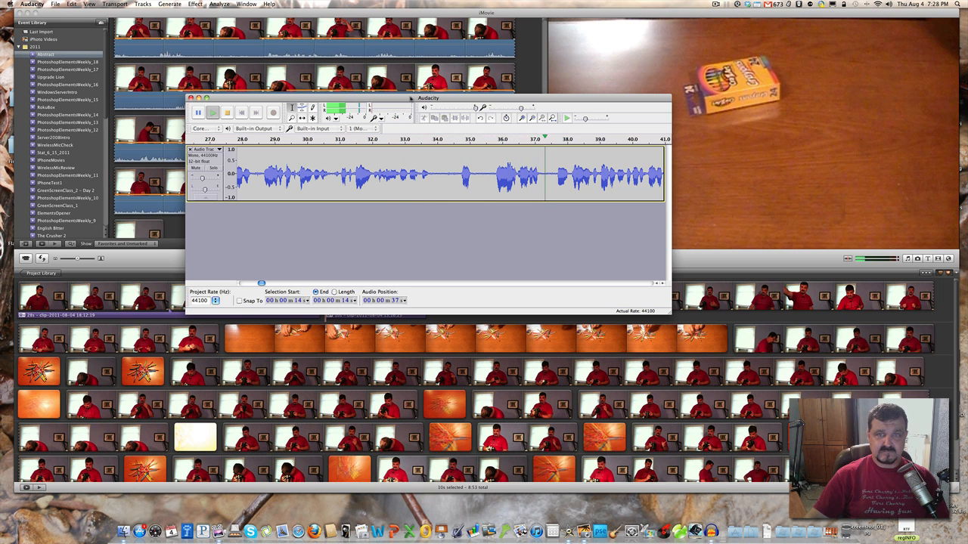
# - Stop playback, move the Audacity window up off the project clips, and play the voice track from about 32 seconds
pyautogui.press('space')
pyautogui.moveTo(411, 101); pyautogui.dragTo(405, 46)
pyautogui.click(382, 124)
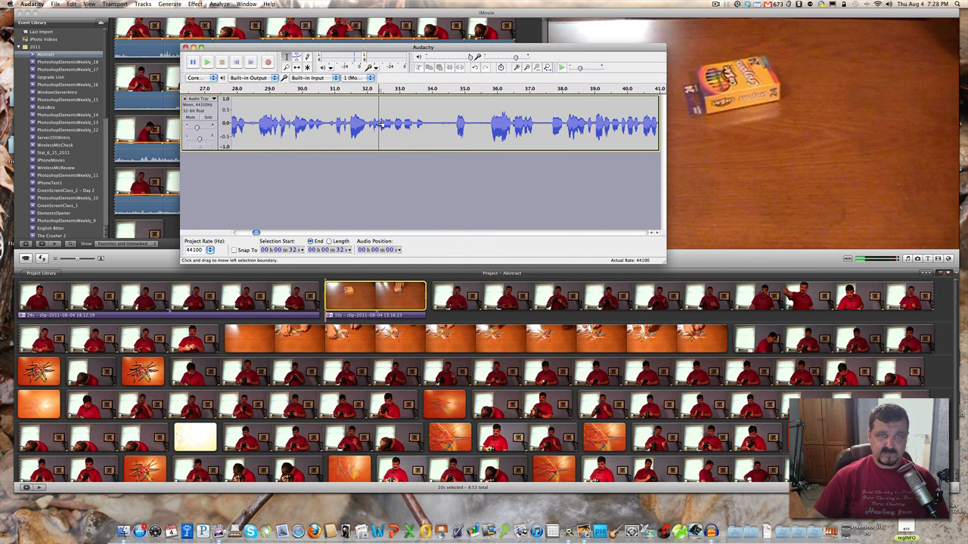
pyautogui.press('space')
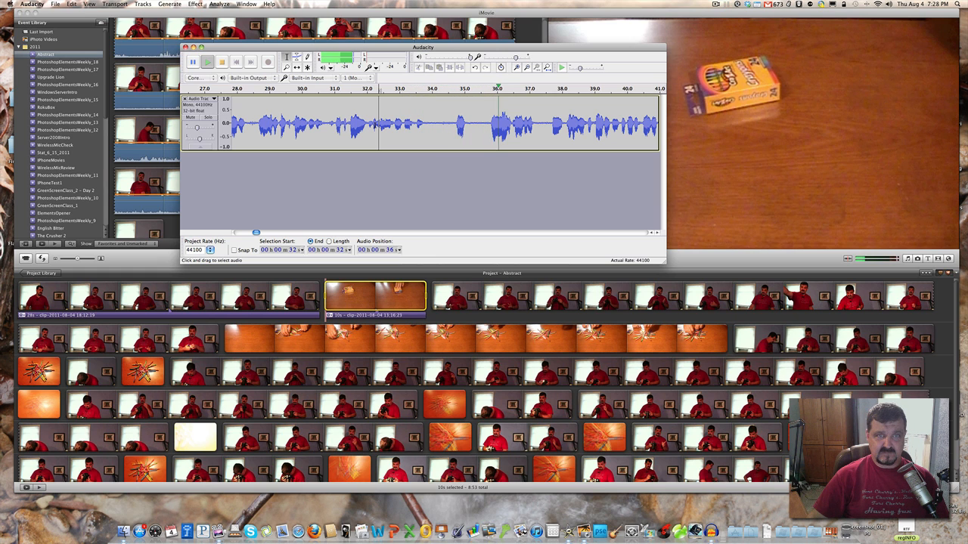
pyautogui.press('space')
# - Move the Audacity window aside and play the last part of the crayon box clip in the iMovie project
pyautogui.moveTo(412, 48); pyautogui.dragTo(0, 103)
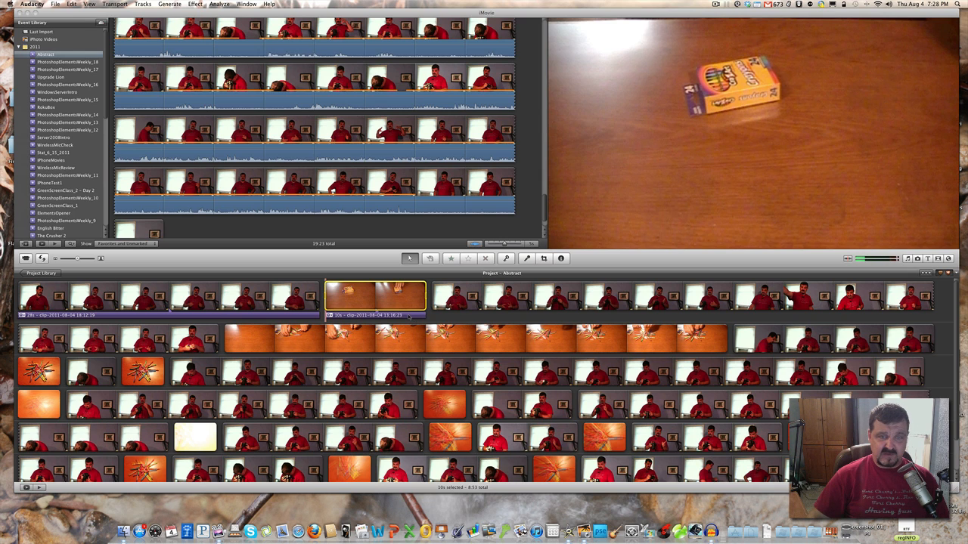
pyautogui.click(407, 319)
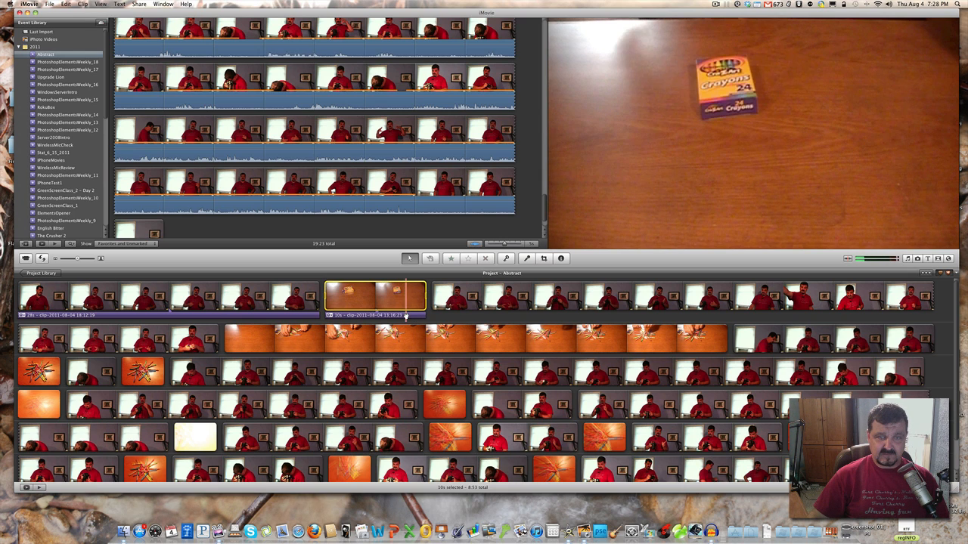
pyautogui.press('space')
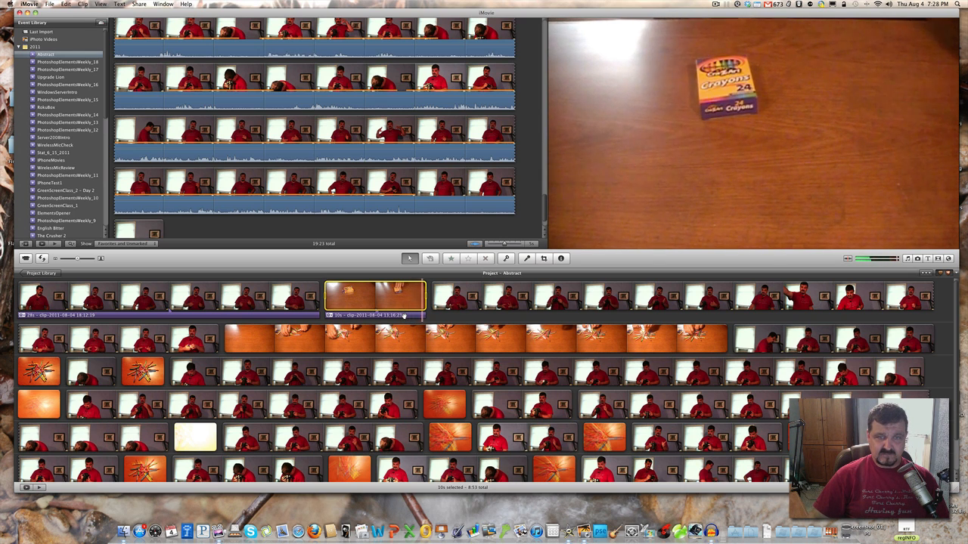
# - Bring the Audacity window back and replay the voice track to find where the crayon box narration ends
pyautogui.moveTo(0, 103); pyautogui.dragTo(429, 57)
pyautogui.press('space')
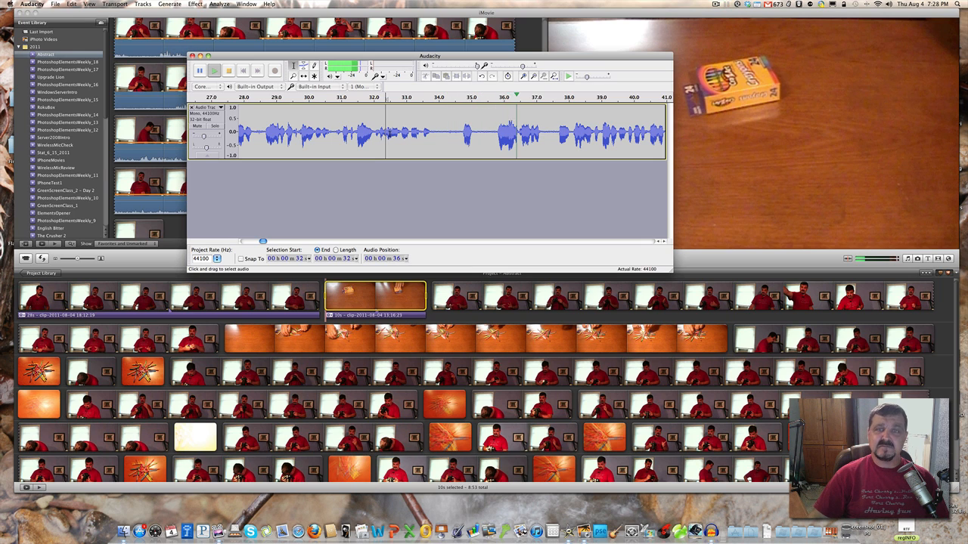
pyautogui.press('space')
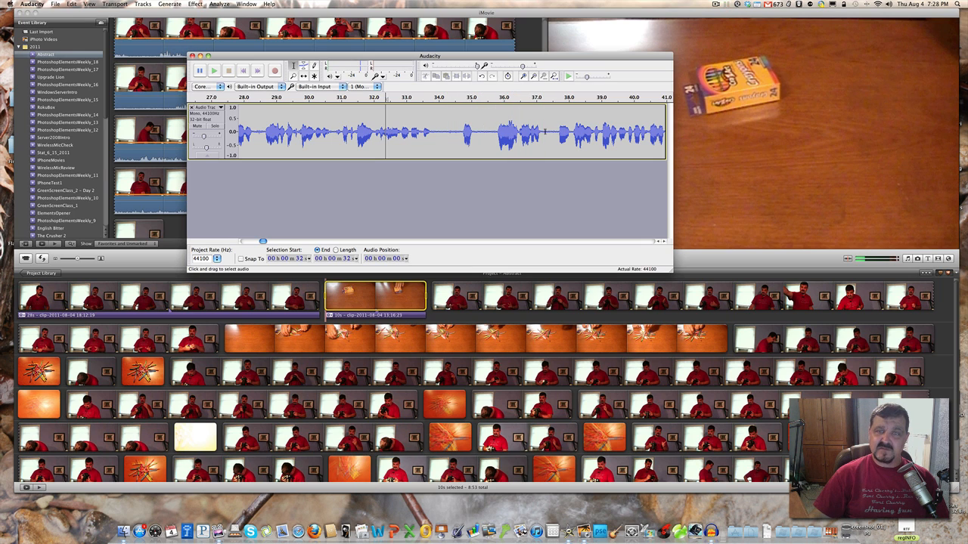
# - Copy the section of the voice track from its beginning to about 37 seconds, at the pause after the crayon box narration
pyautogui.moveTo(544, 130); pyautogui.dragTo(205, 146)
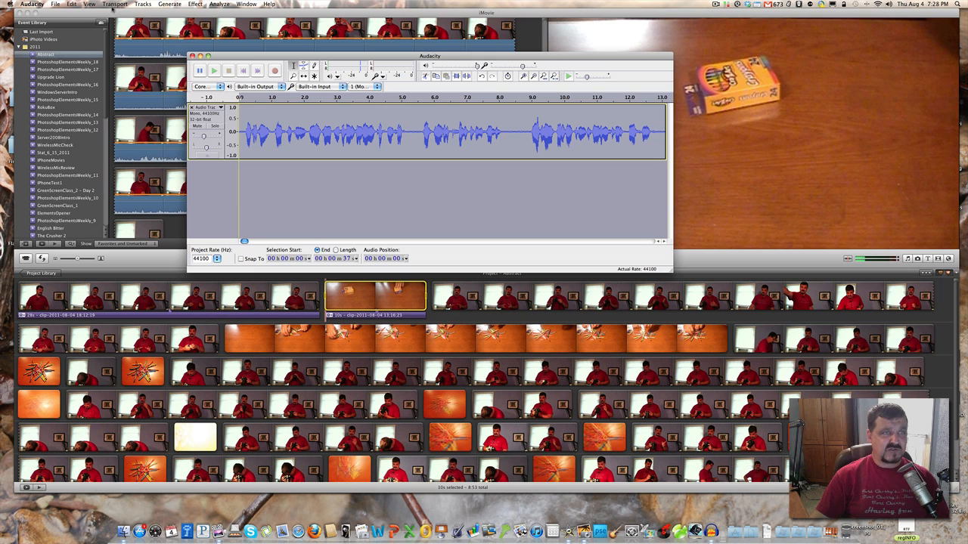
pyautogui.click(71, 5)
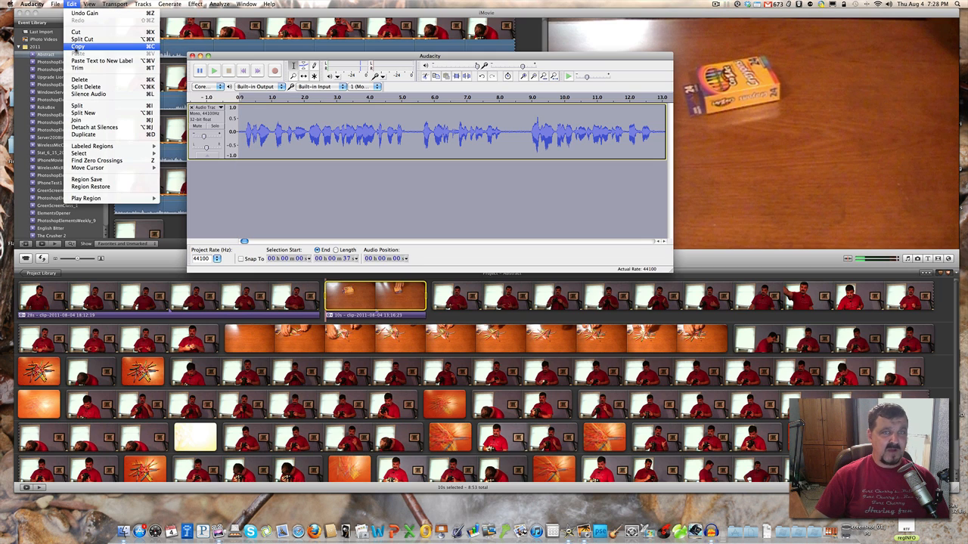
pyautogui.click(78, 46)
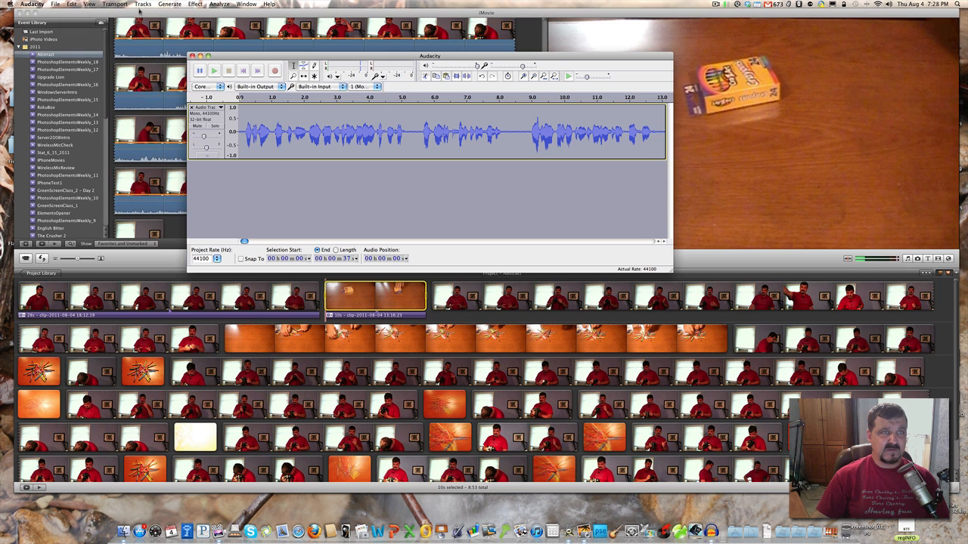
# - Add a new audio track and paste the copied voice section at its beginning
pyautogui.click(141, 4)
pyautogui.moveTo(219, 13)
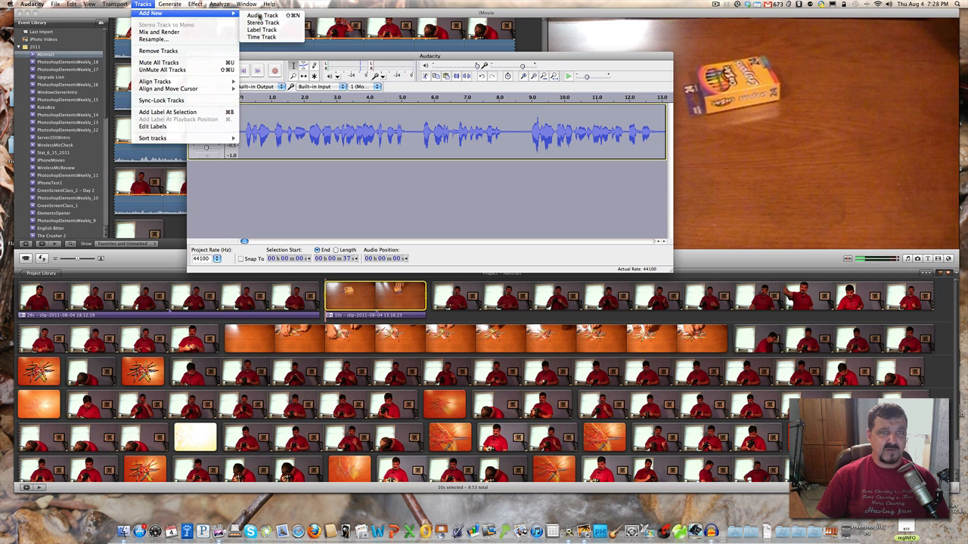
pyautogui.click(260, 15)
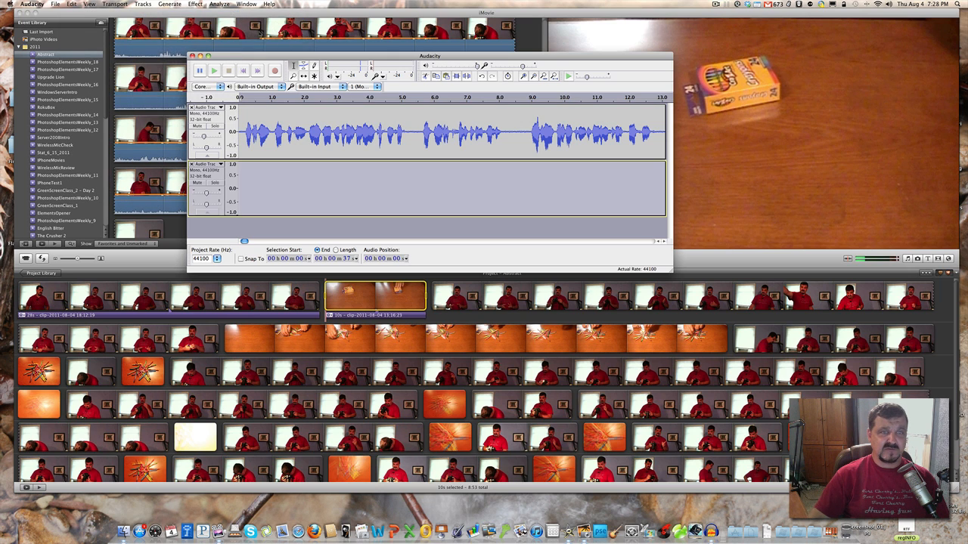
pyautogui.click(241, 172)
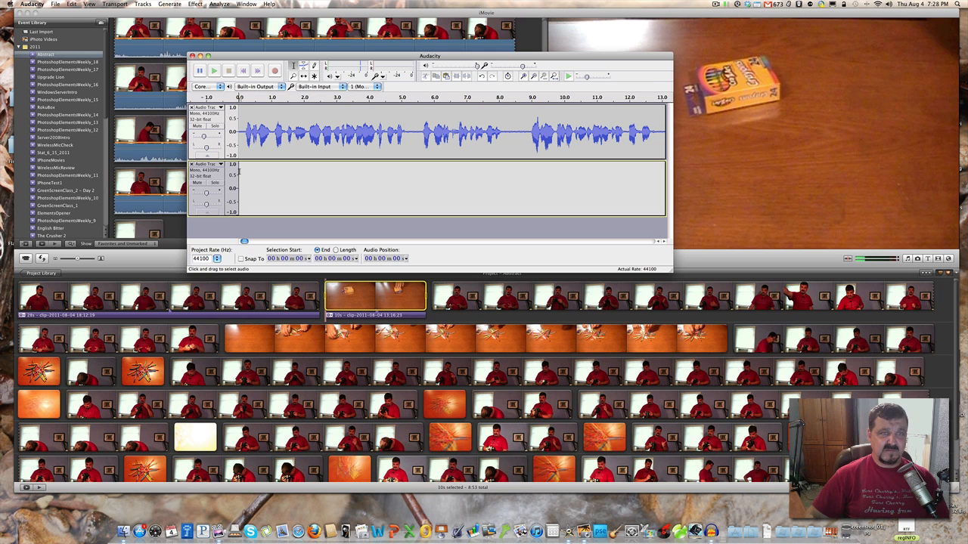
pyautogui.click(72, 4)
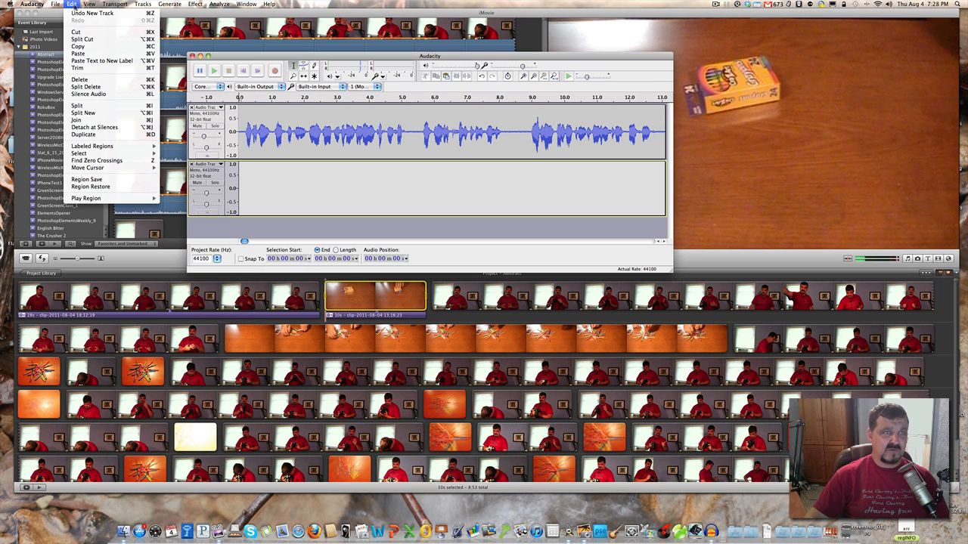
pyautogui.click(78, 54)
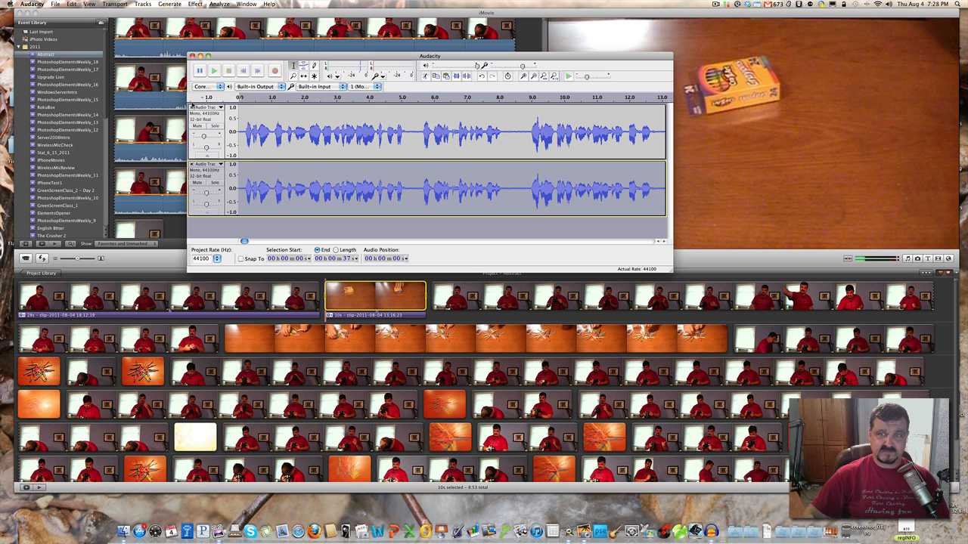
pyautogui.moveTo(244, 242)
pyautogui.mouseDown()
pyautogui.moveTo(260, 242)
pyautogui.moveTo(244, 242)
pyautogui.mouseUp()
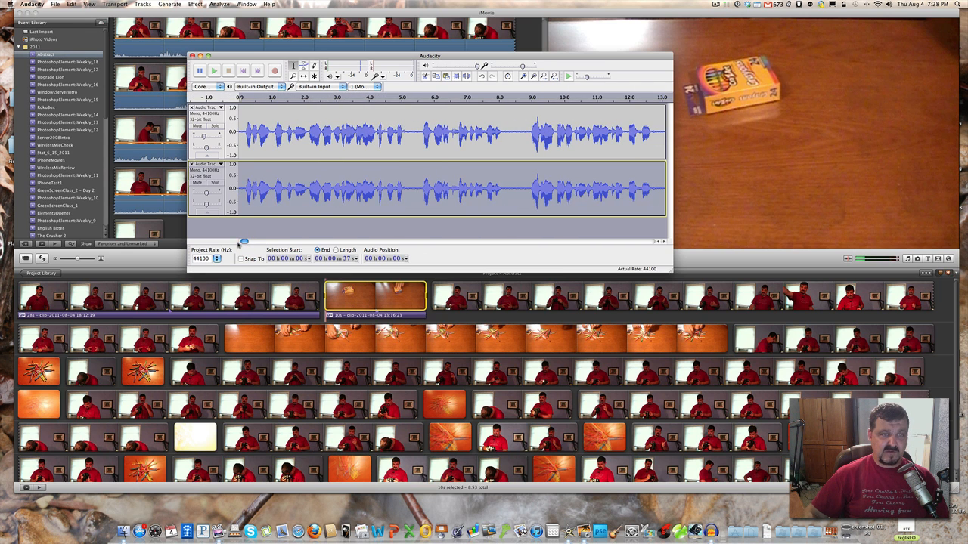
# - Mute the original voice track and rename the new track PartOne
pyautogui.click(196, 126)
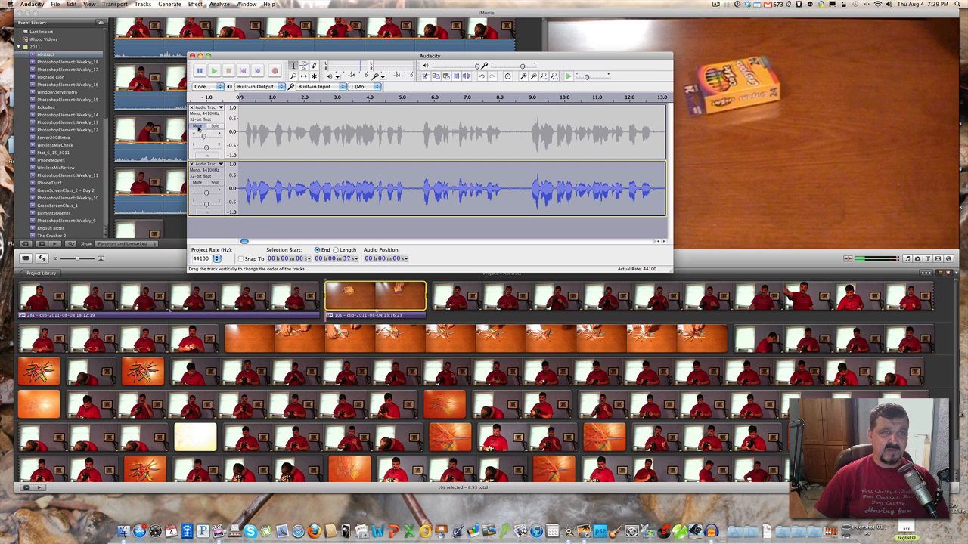
pyautogui.click(215, 165)
pyautogui.click(212, 169)
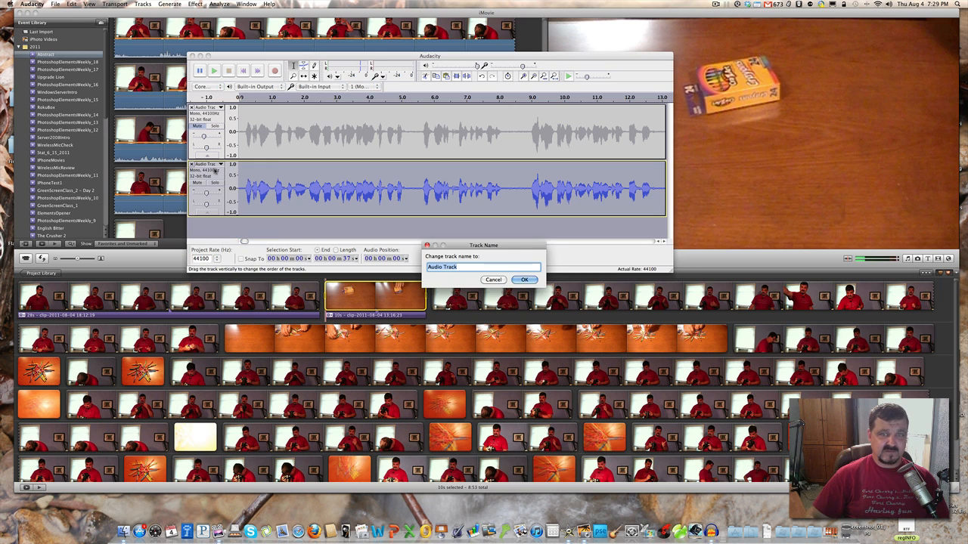
pyautogui.write('P')
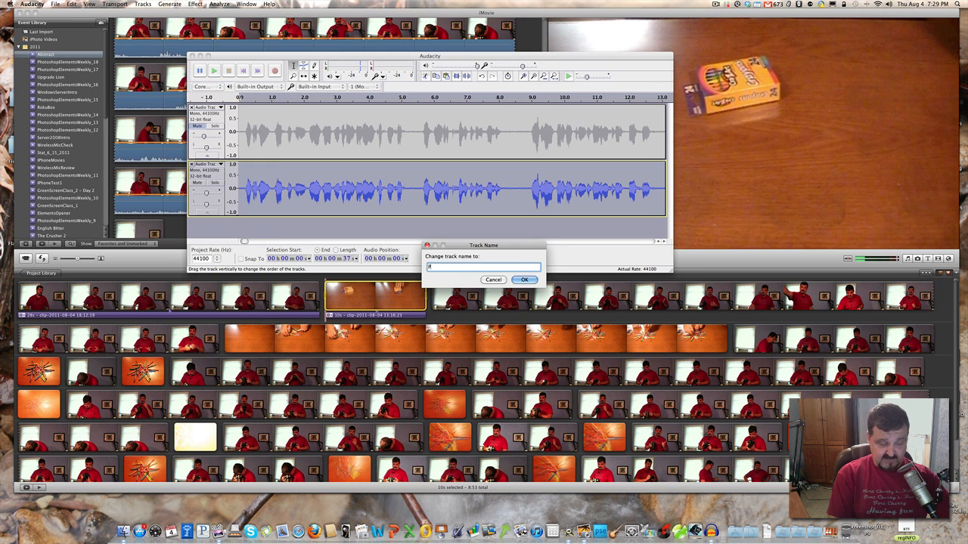
pyautogui.write('artOne')
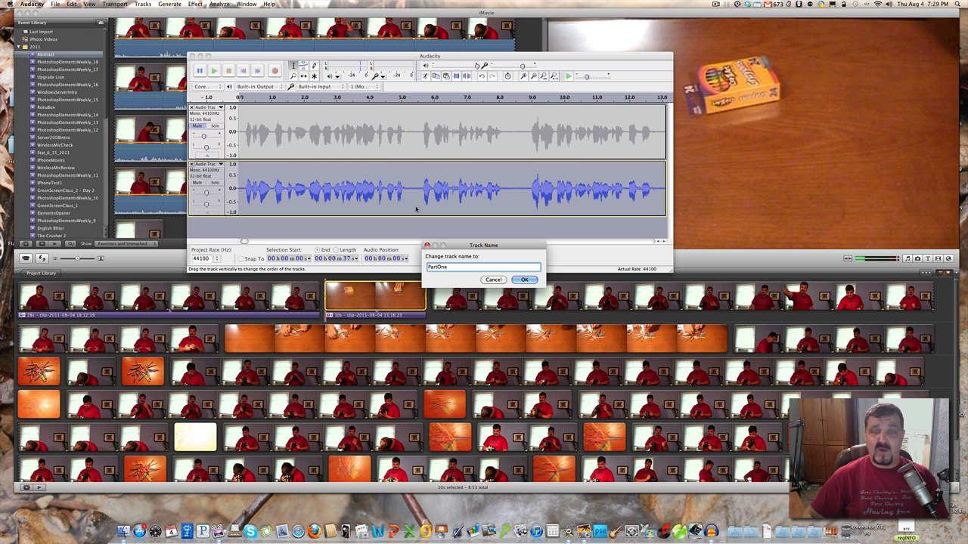
pyautogui.click(524, 280)
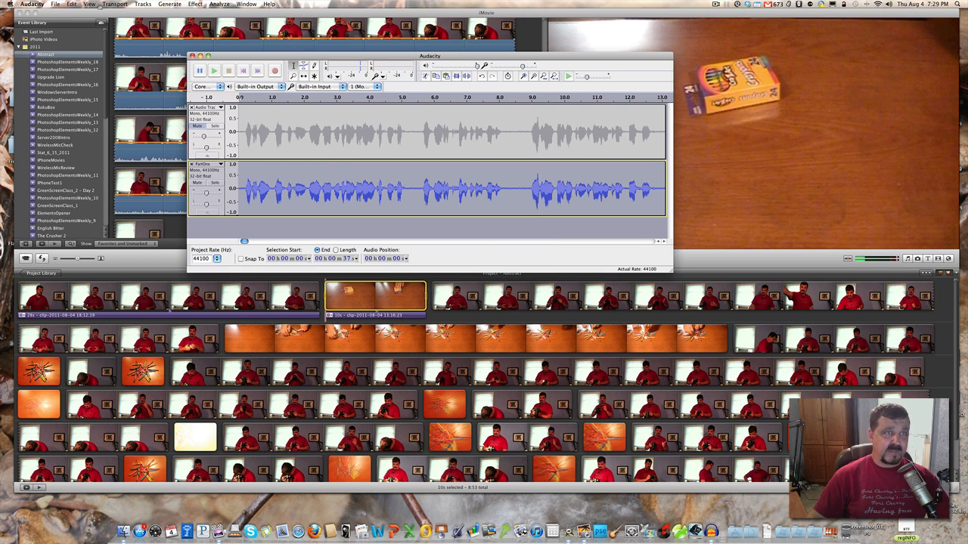
# - Export the audio as an MP3 file named partone in the Abstract folder, accepting the metadata
pyautogui.click(55, 4)
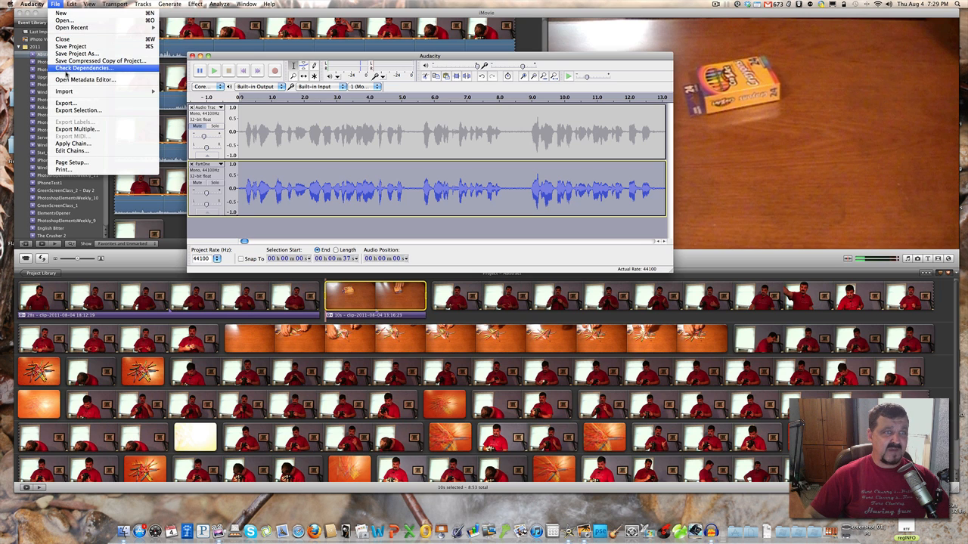
pyautogui.click(65, 102)
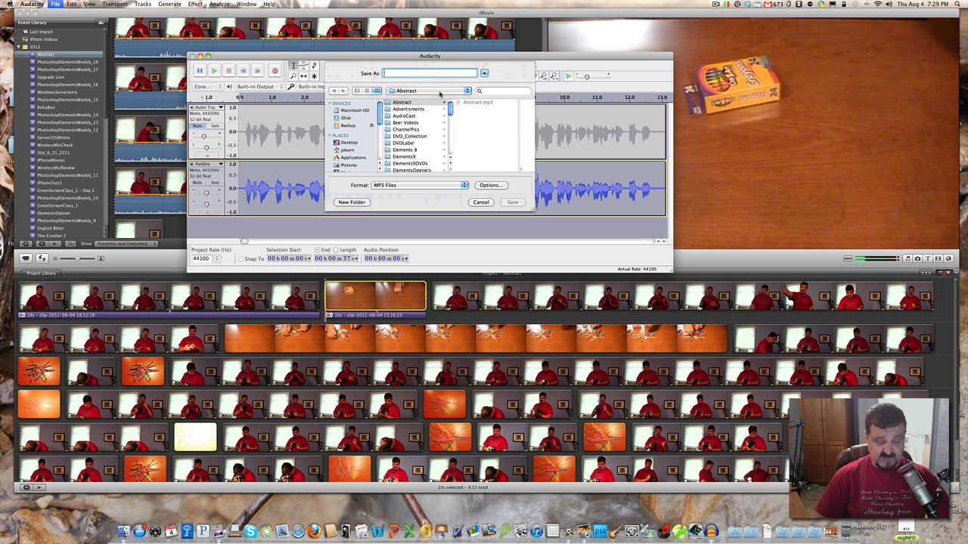
pyautogui.write('partone')
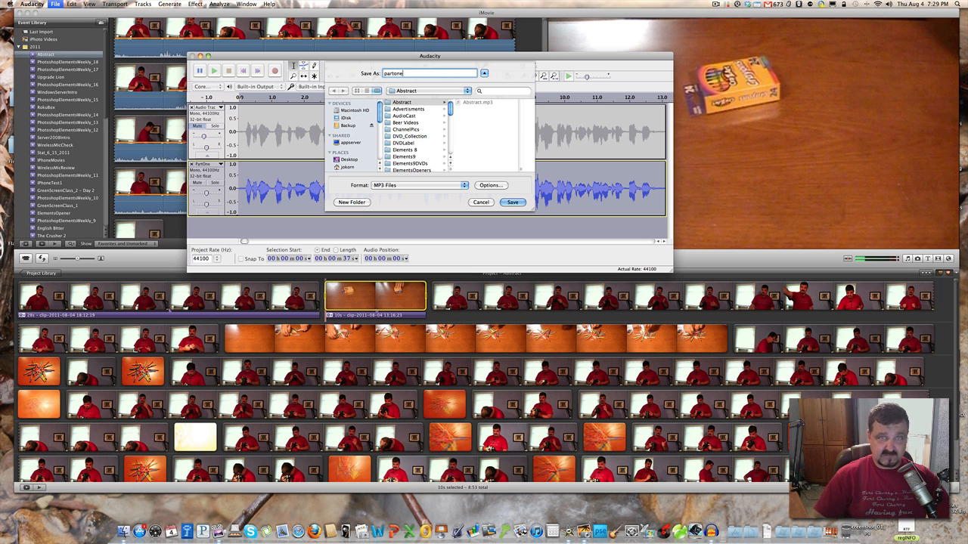
pyautogui.click(513, 203)
pyautogui.click(563, 308)
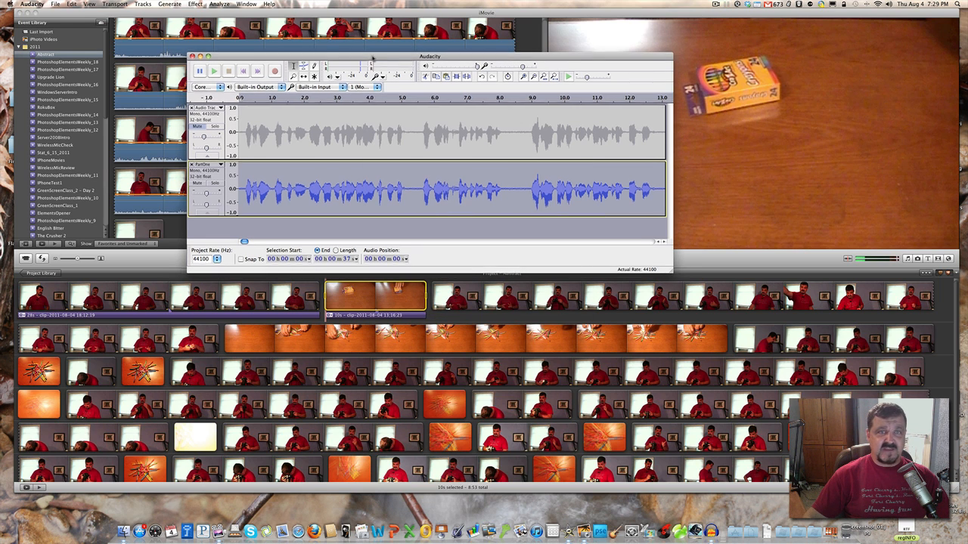
# - Minimise Audacity, open the Training folder's Abstract subfolder in Finder, and move the window clear of the iMovie project's first row
pyautogui.moveTo(372, 59); pyautogui.dragTo(0, 74)
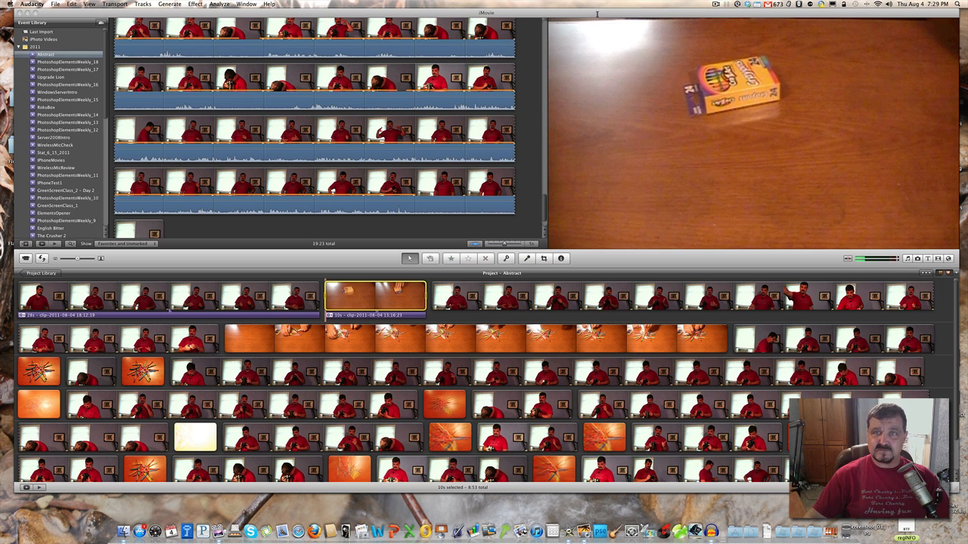
pyautogui.click(124, 531)
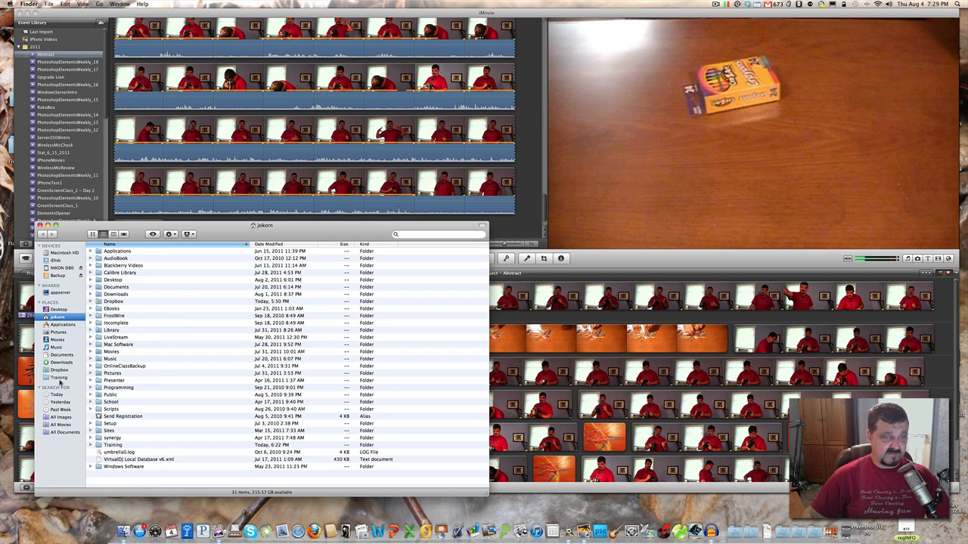
pyautogui.click(59, 378)
pyautogui.scroll(2, 130, 285)
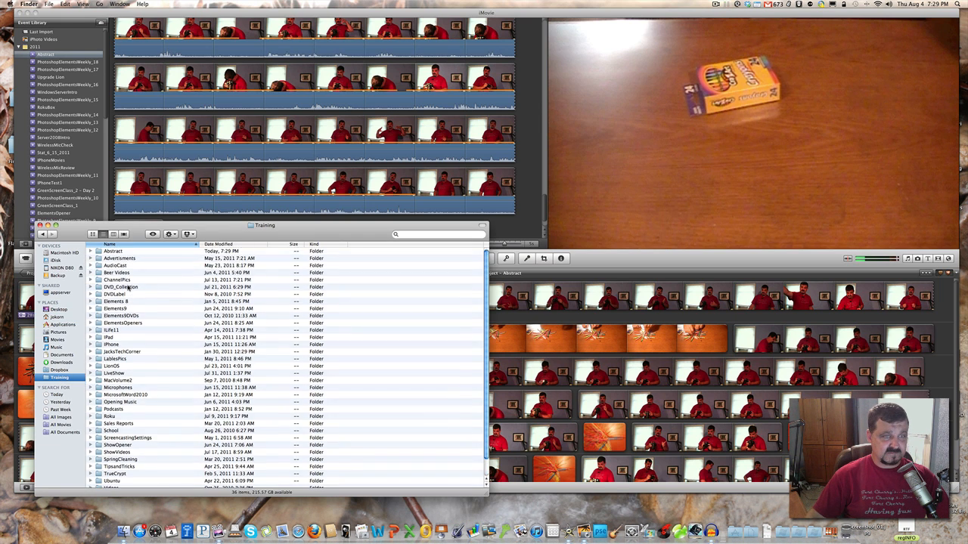
pyautogui.doubleClick(116, 255)
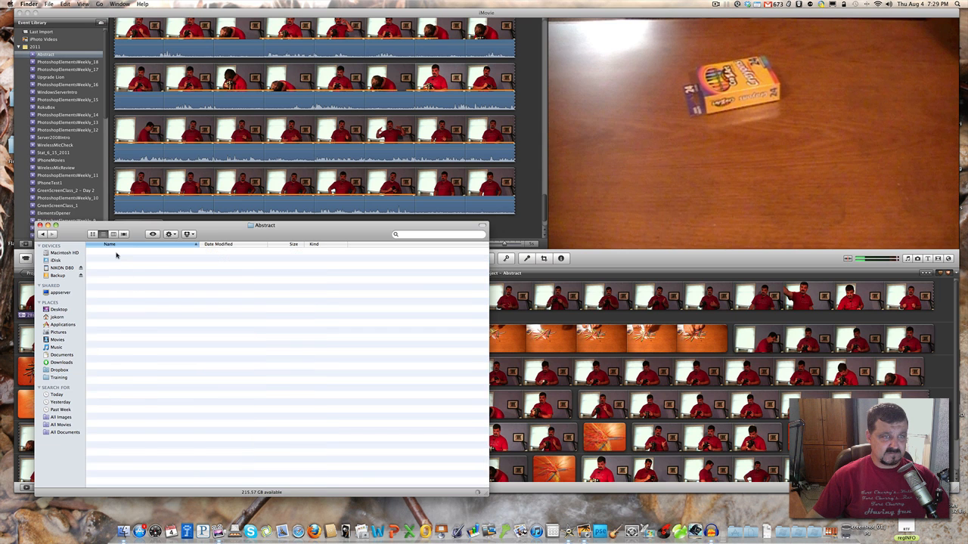
pyautogui.moveTo(221, 230); pyautogui.dragTo(651, 132)
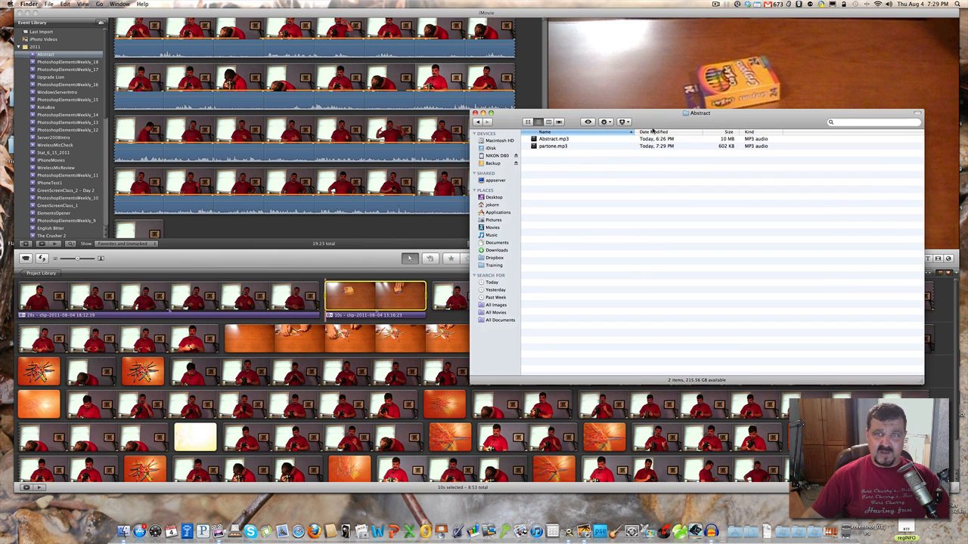
# - Add partone.mp3 as an audio track at the beginning of the iMovie project, and minimise the Finder window
pyautogui.click(560, 147)
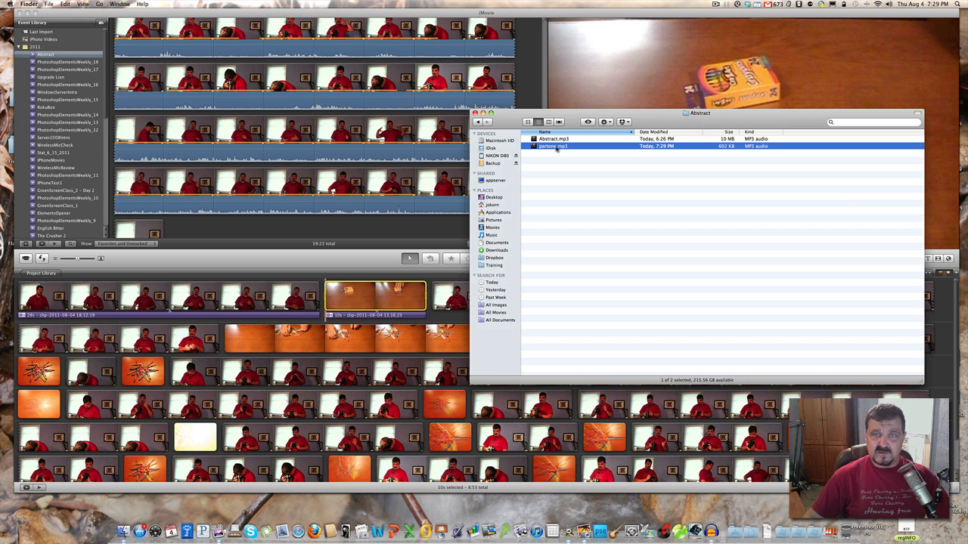
pyautogui.moveTo(558, 149); pyautogui.dragTo(19, 302)
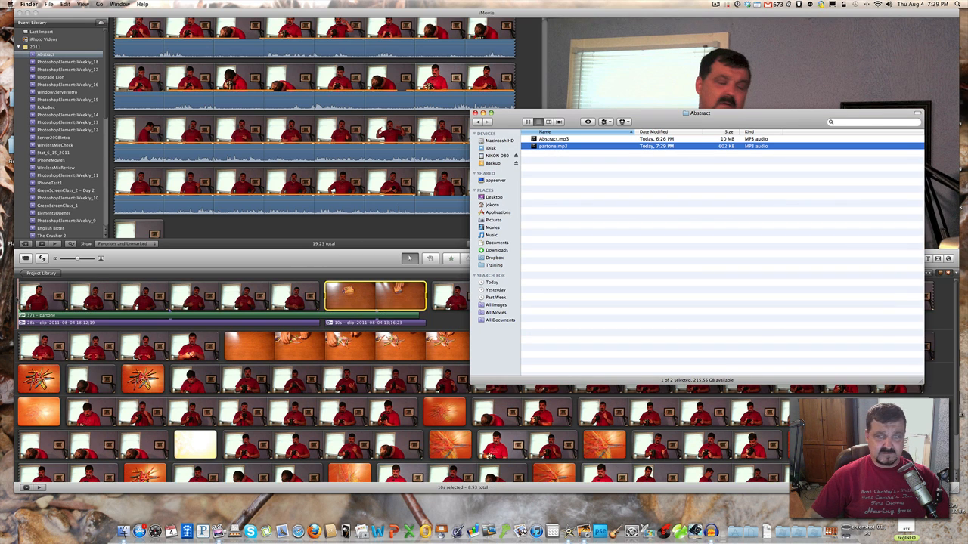
pyautogui.click(483, 112)
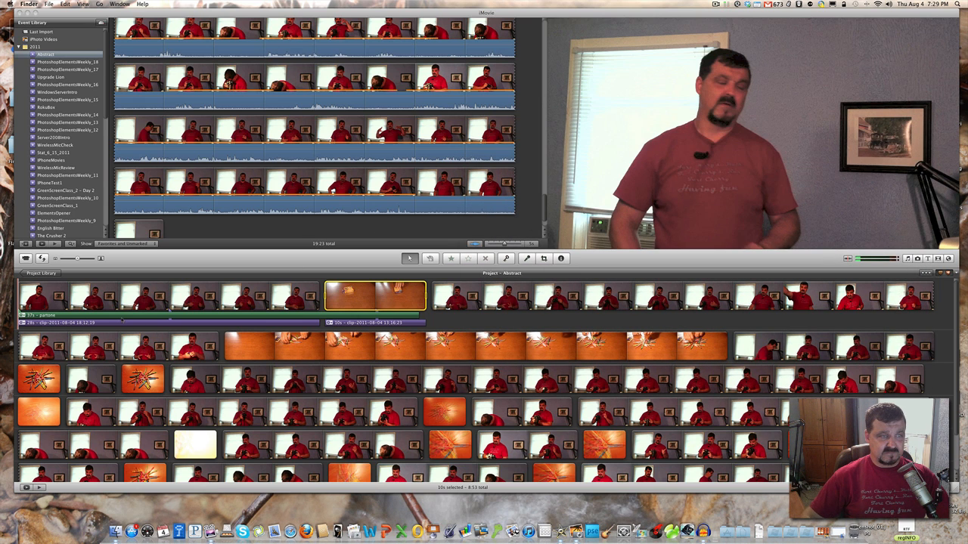
# - Play the opening with partone, try shifting the 28-second detached audio slightly later, and return it to the project's beginning
pyautogui.click(122, 318)
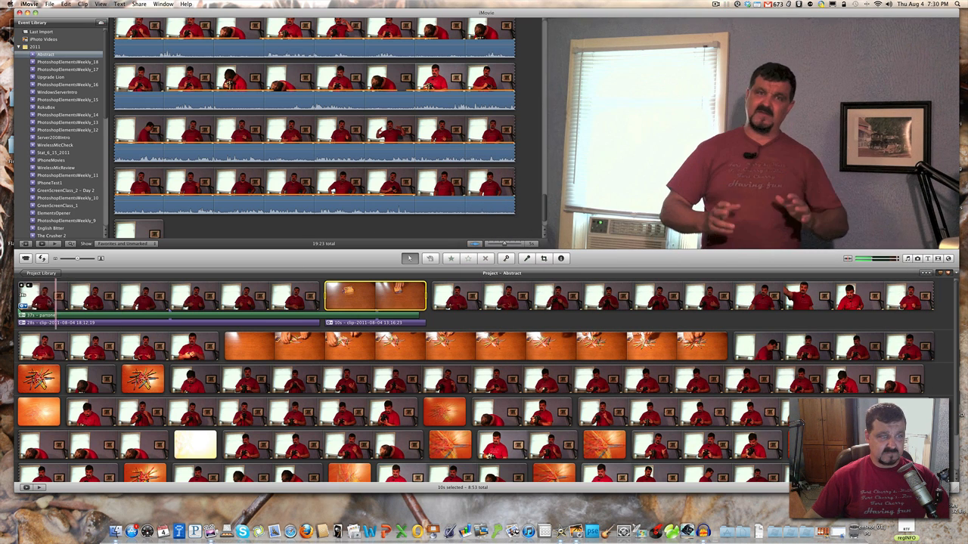
pyautogui.press('space')
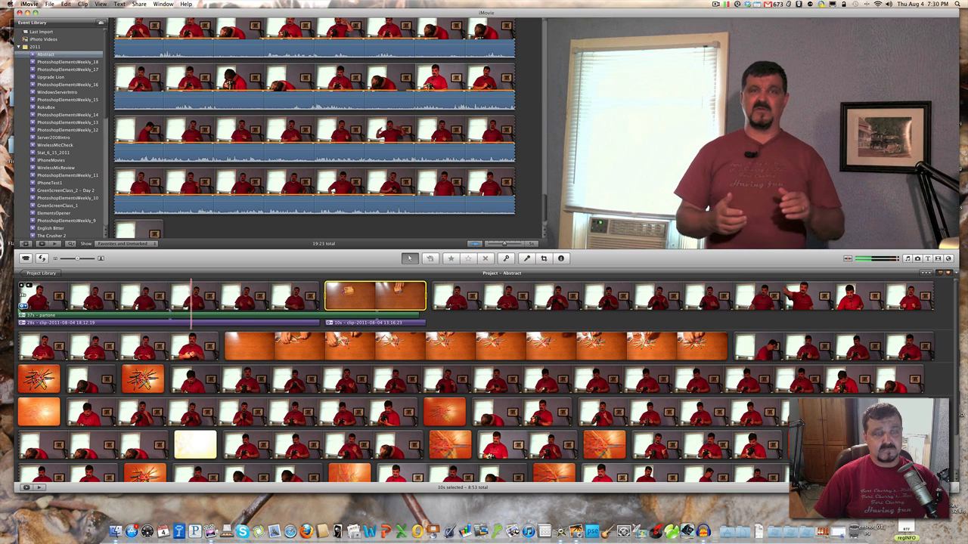
pyautogui.press('space')
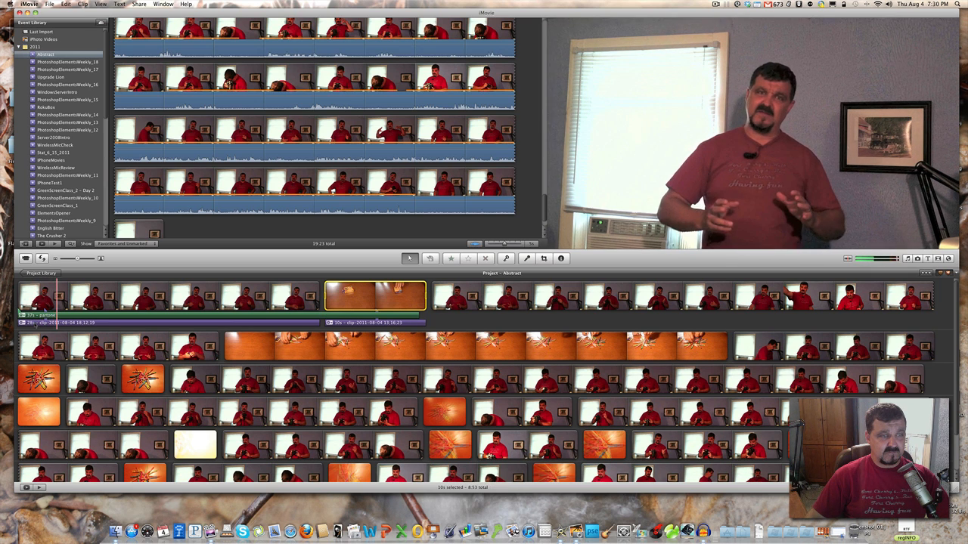
pyautogui.moveTo(35, 325); pyautogui.dragTo(38, 325)
pyautogui.press('space')
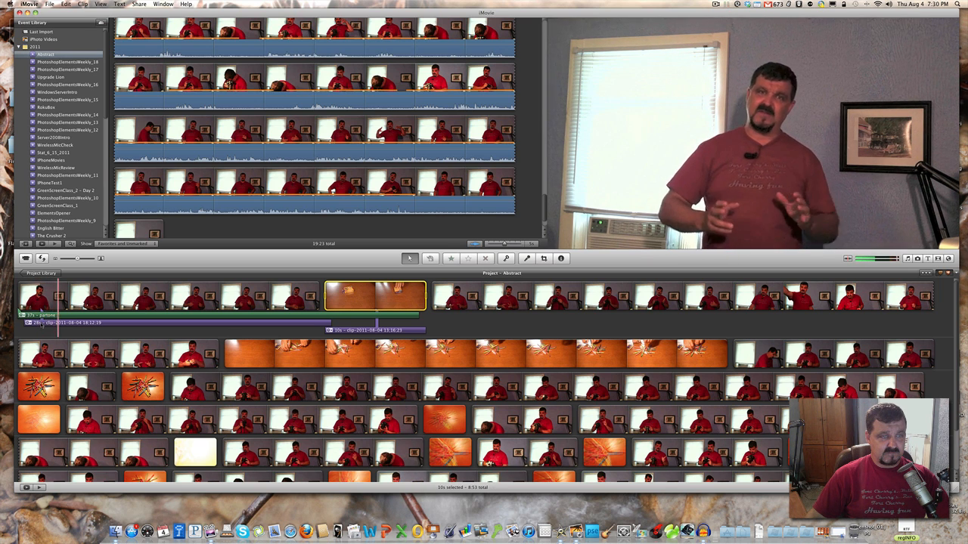
pyautogui.moveTo(42, 324)
pyautogui.mouseDown()
pyautogui.moveTo(50, 325)
pyautogui.moveTo(35, 324)
pyautogui.mouseUp()
pyautogui.press('space')
pyautogui.press('space')
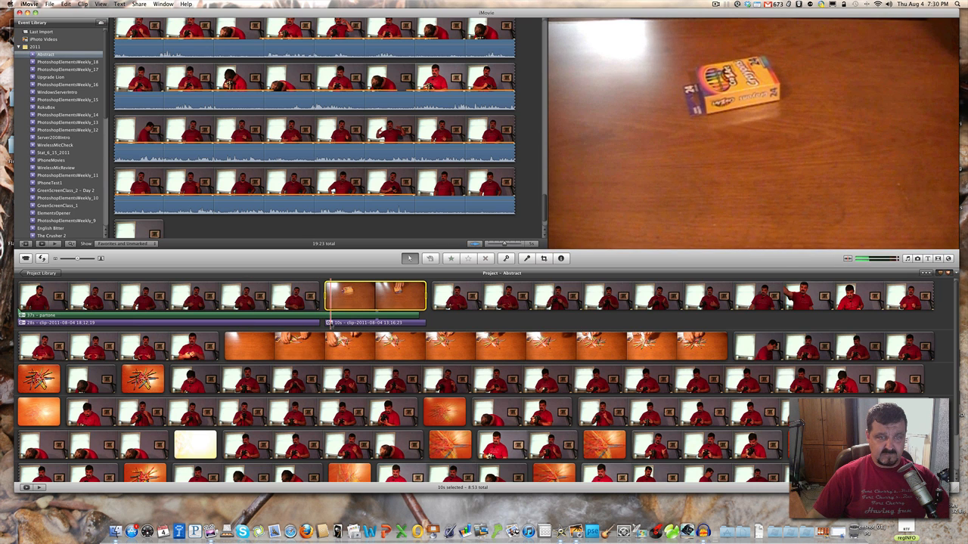
# - Play the crayon box section, test small shifts of its 10-second detached audio, and realign that audio with the clip's start
pyautogui.press('space')
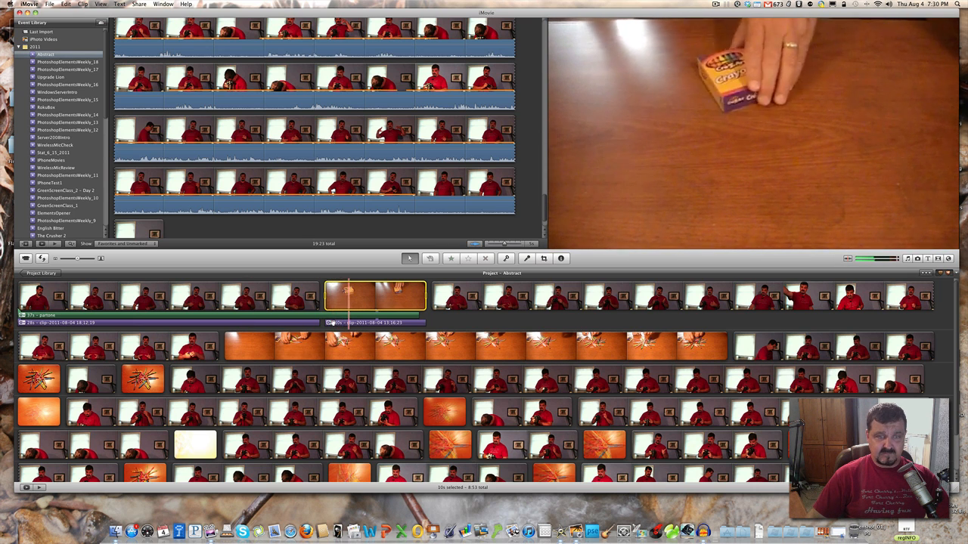
pyautogui.press('space')
pyautogui.moveTo(333, 323)
pyautogui.mouseDown()
pyautogui.moveTo(342, 320)
pyautogui.moveTo(328, 331)
pyautogui.mouseUp()
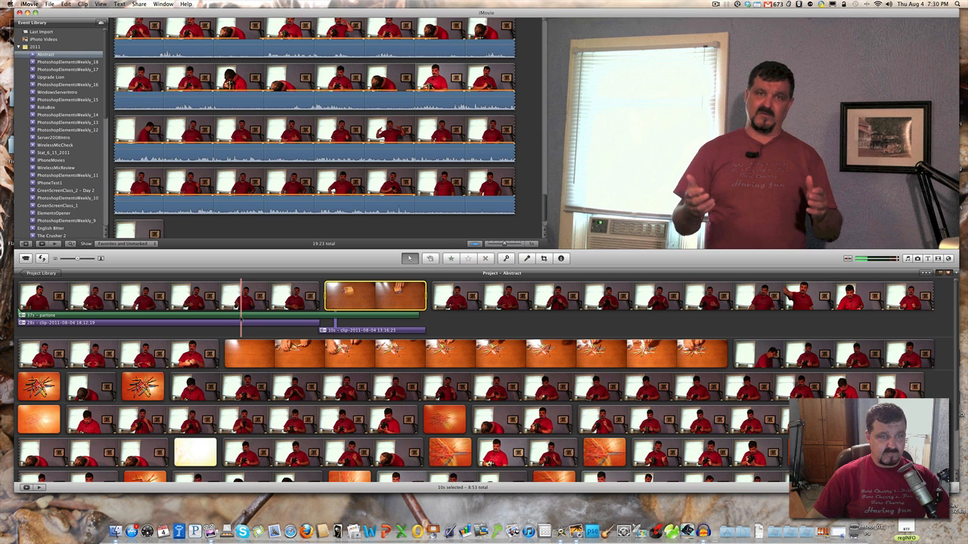
pyautogui.press('space')
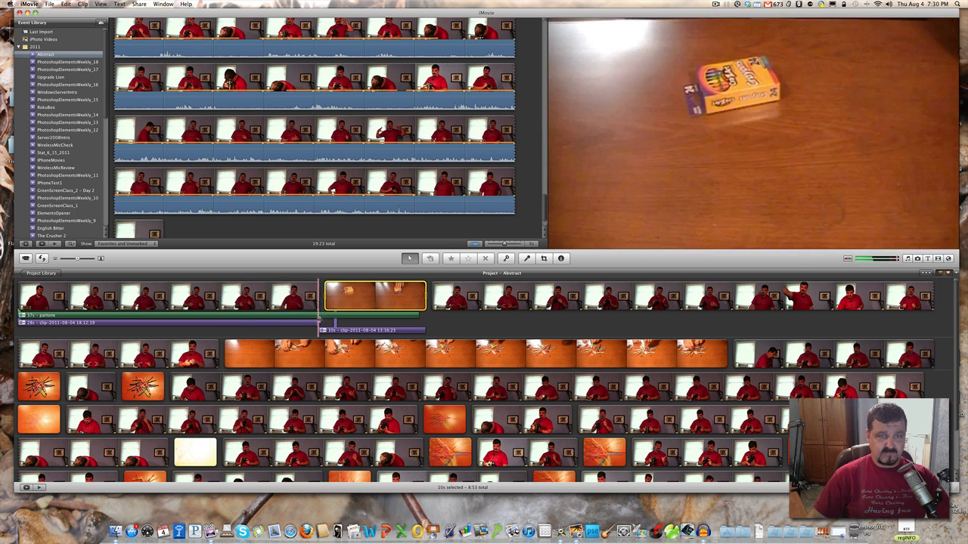
pyautogui.moveTo(332, 328); pyautogui.dragTo(337, 324)
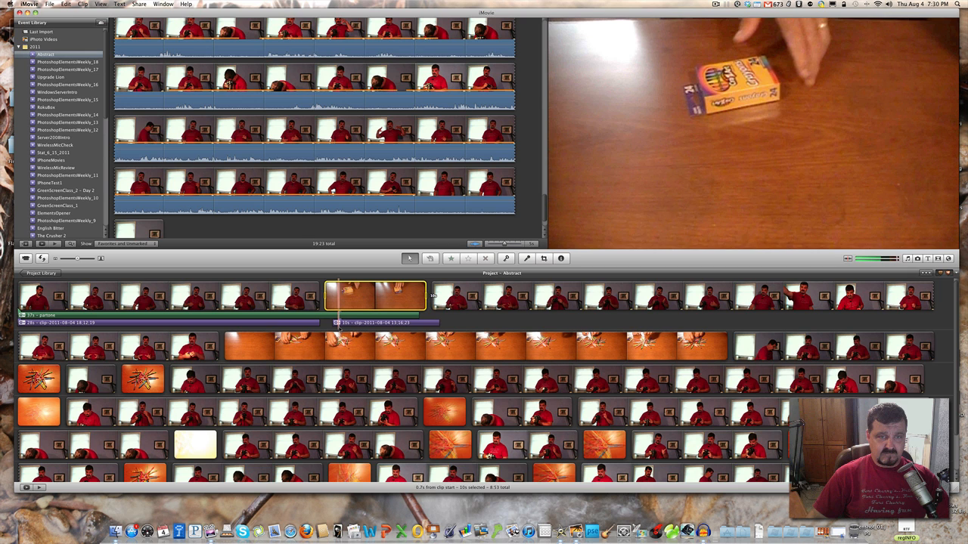
pyautogui.click(338, 323)
pyautogui.click(334, 323)
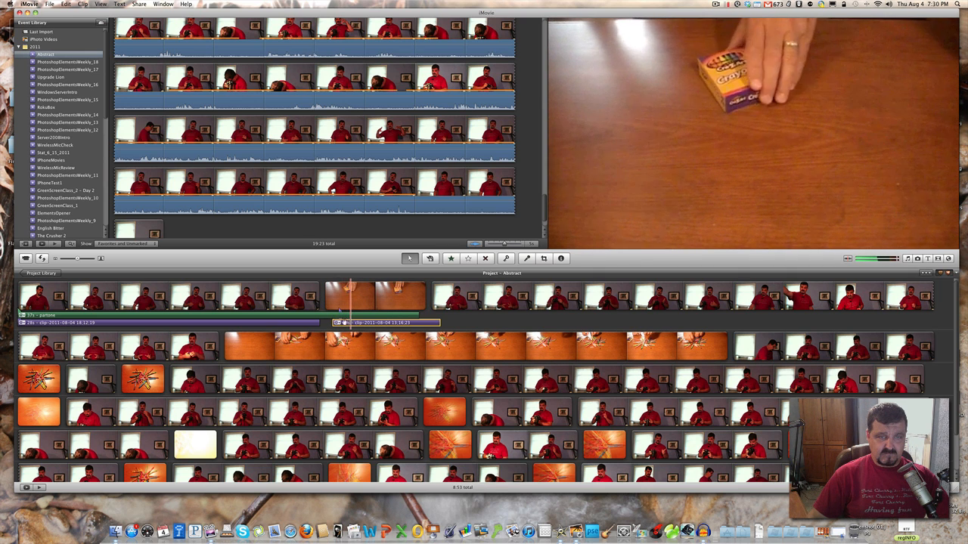
pyautogui.moveTo(352, 324)
pyautogui.mouseDown()
pyautogui.moveTo(332, 330)
pyautogui.moveTo(345, 325)
pyautogui.mouseUp()
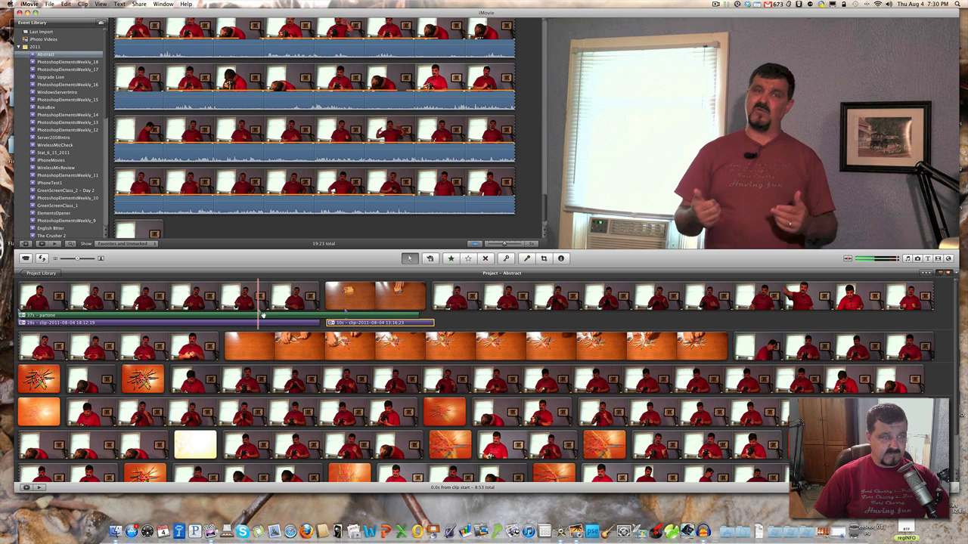
# - Try nudging partone slightly later against the detached clip audio during playback, and move it back to the project's beginning
pyautogui.click(160, 316)
pyautogui.press('space')
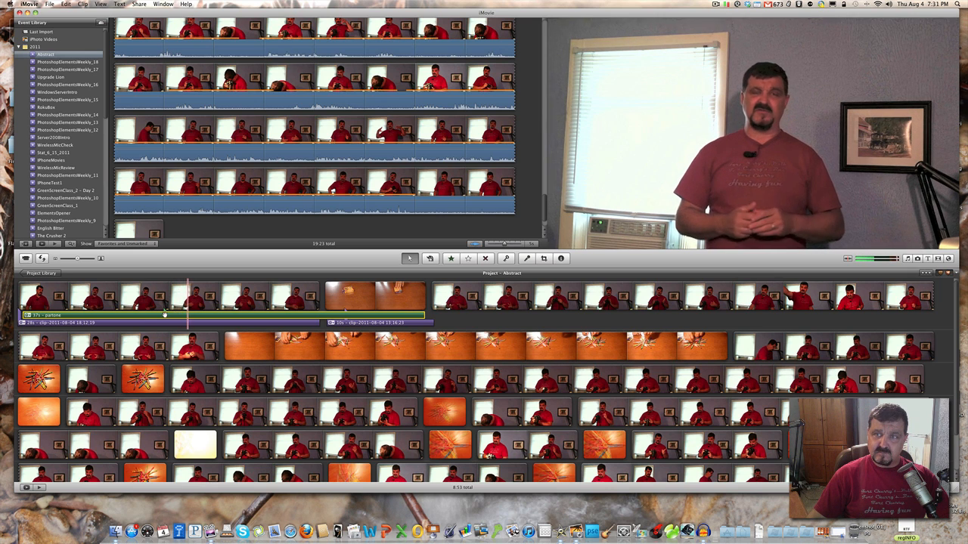
pyautogui.click(165, 315)
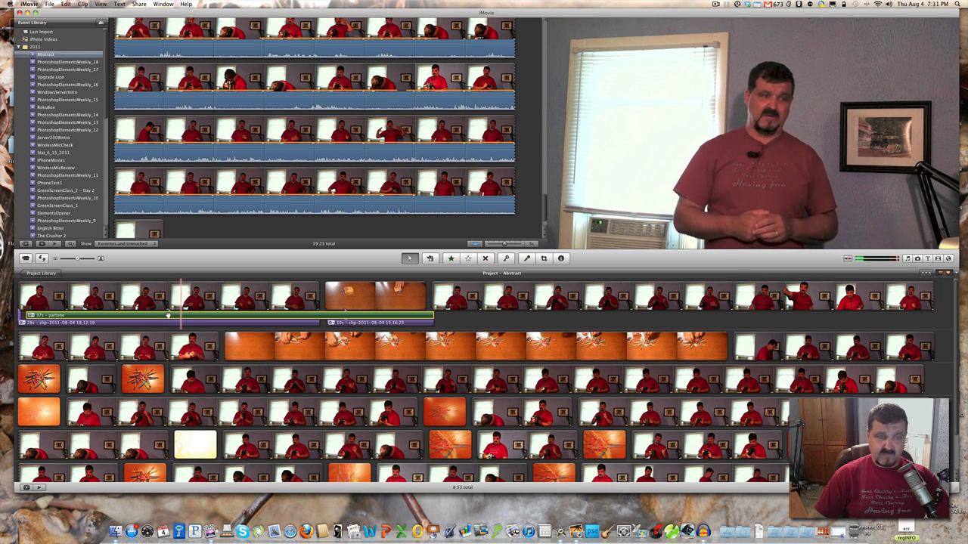
pyautogui.moveTo(168, 315); pyautogui.dragTo(152, 316)
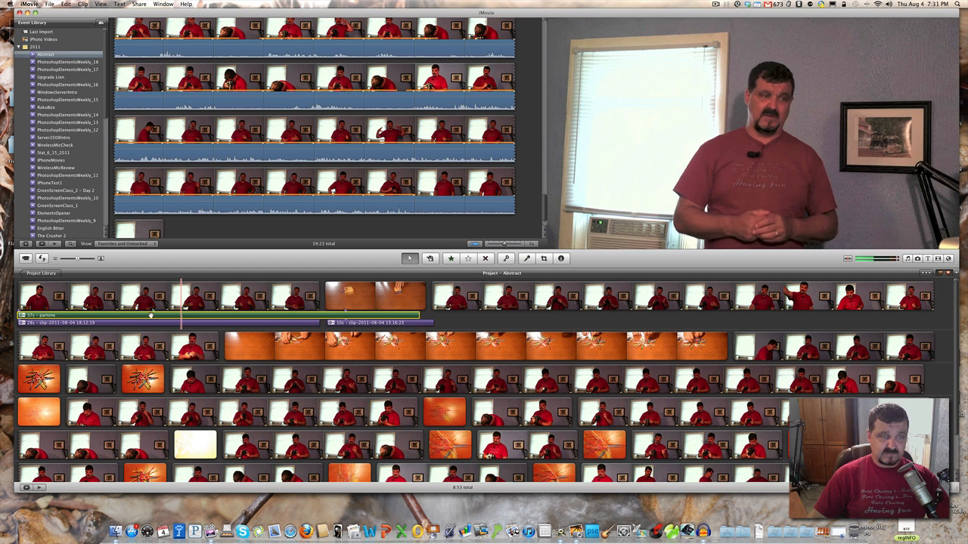
# - Compare several small offsets of partone with the original sound by ear, and return the track to the project's beginning
pyautogui.moveTo(151, 315); pyautogui.dragTo(156, 315)
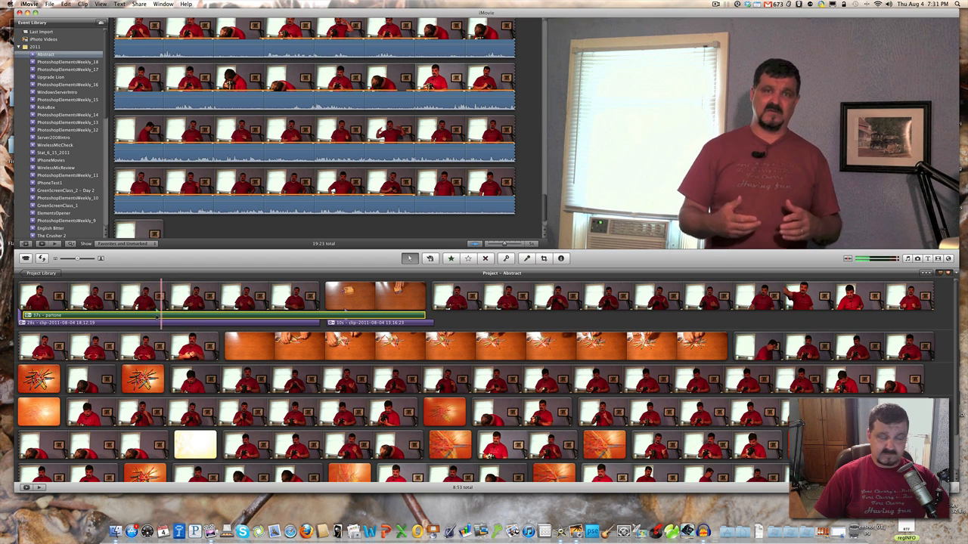
pyautogui.press('space')
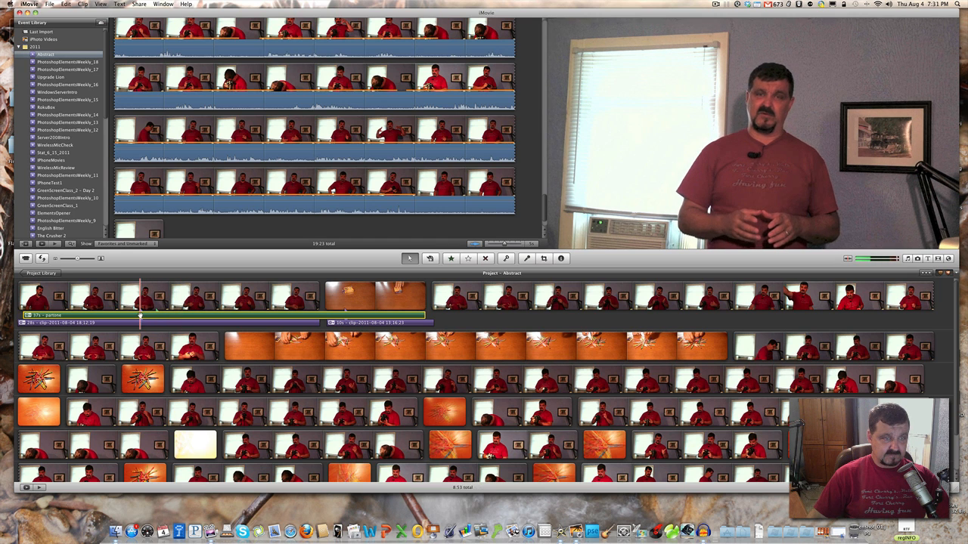
pyautogui.moveTo(141, 316); pyautogui.dragTo(147, 316)
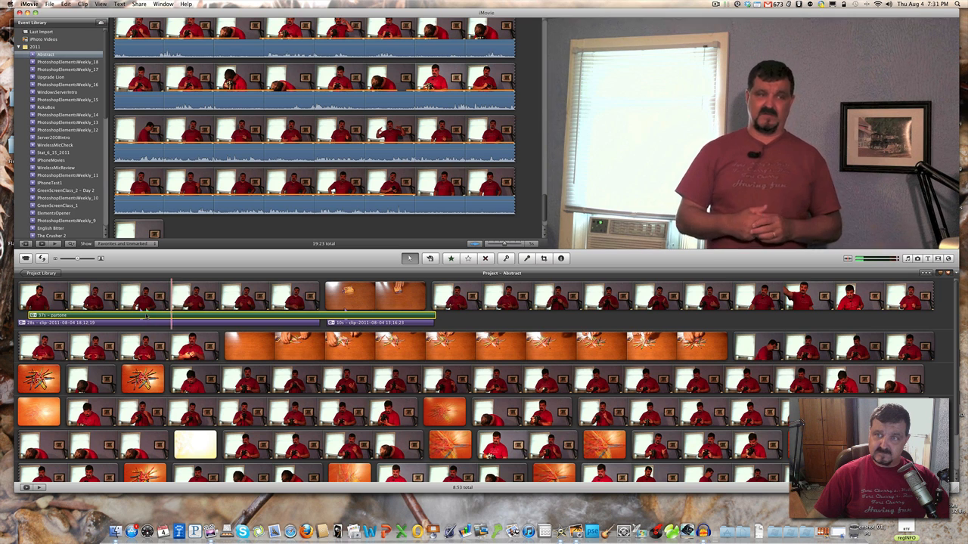
pyautogui.press('space')
pyautogui.moveTo(131, 316); pyautogui.dragTo(121, 317)
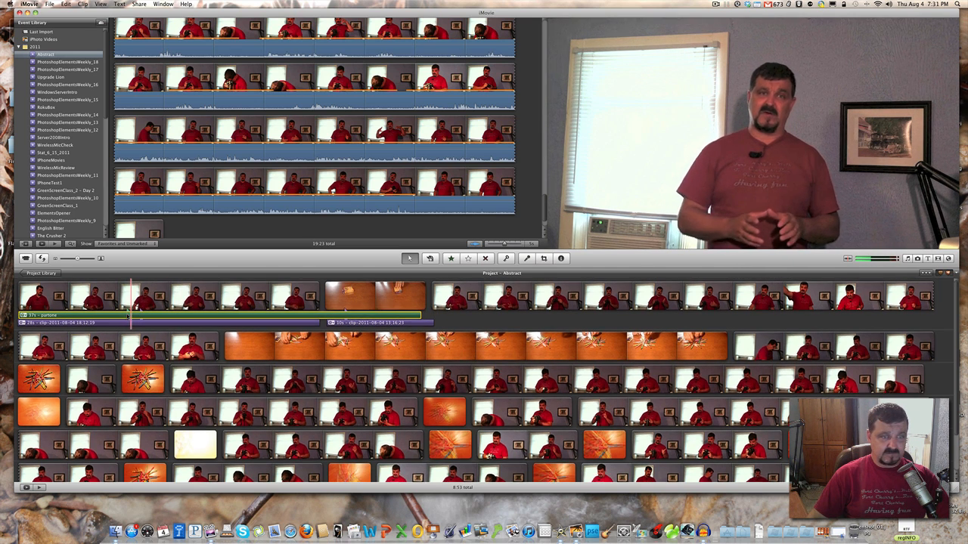
pyautogui.press('space')
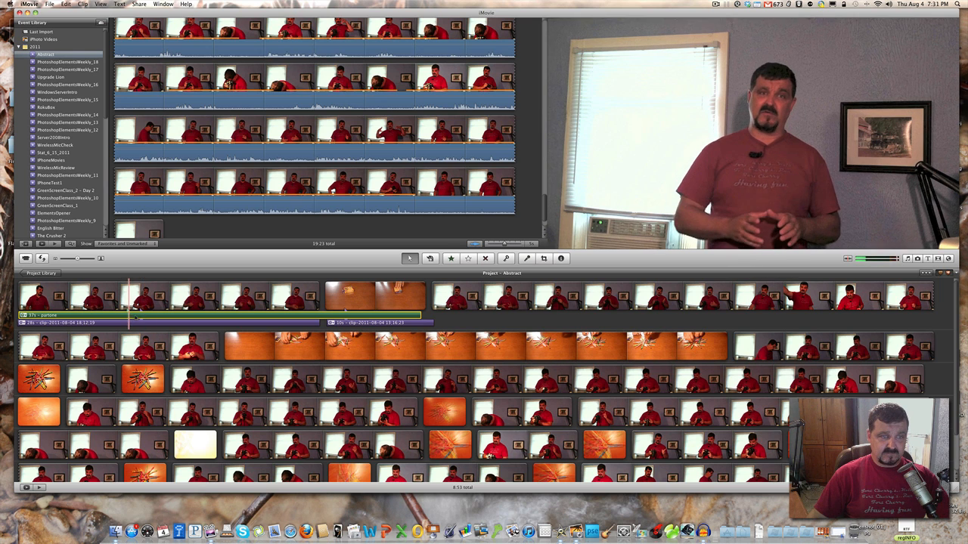
pyautogui.moveTo(136, 316); pyautogui.dragTo(141, 317)
pyautogui.press('space')
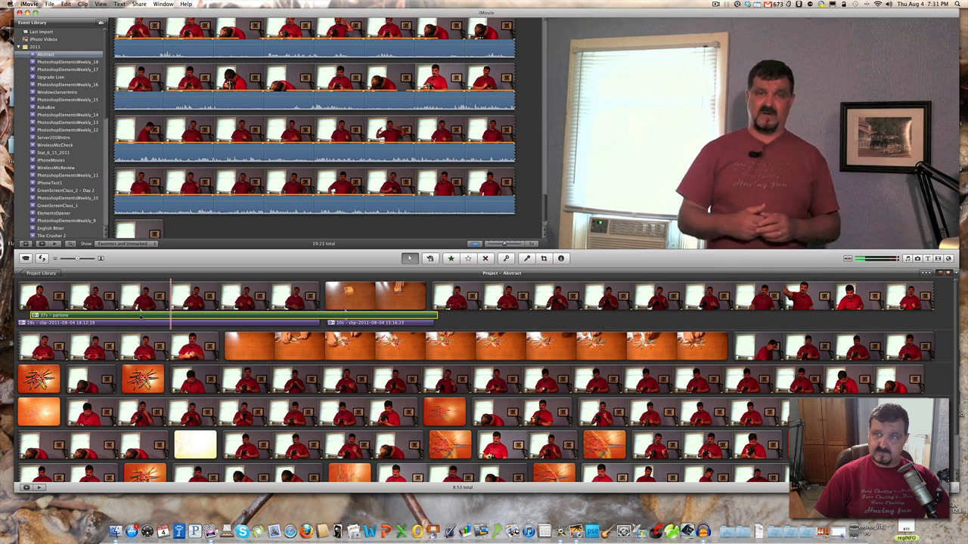
pyautogui.click(140, 316)
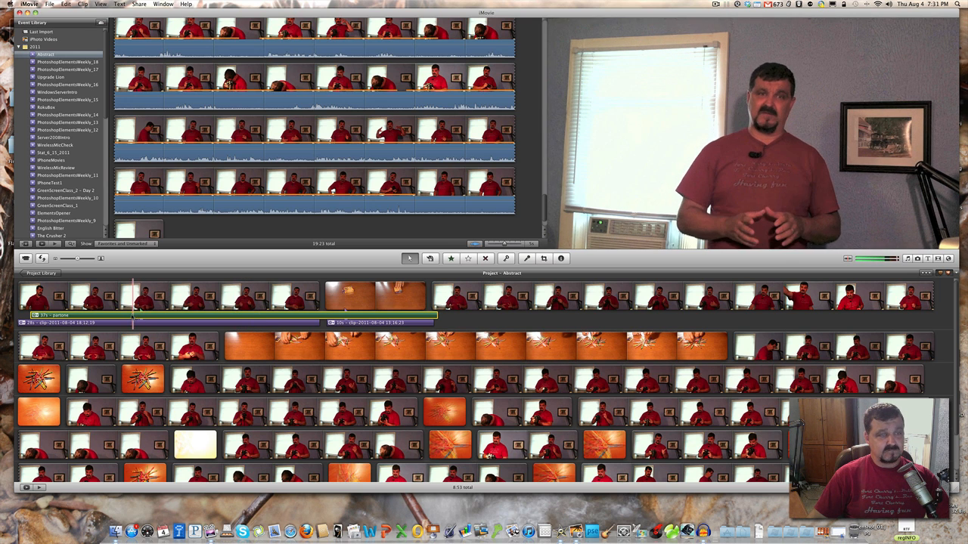
pyautogui.moveTo(134, 315); pyautogui.dragTo(104, 315)
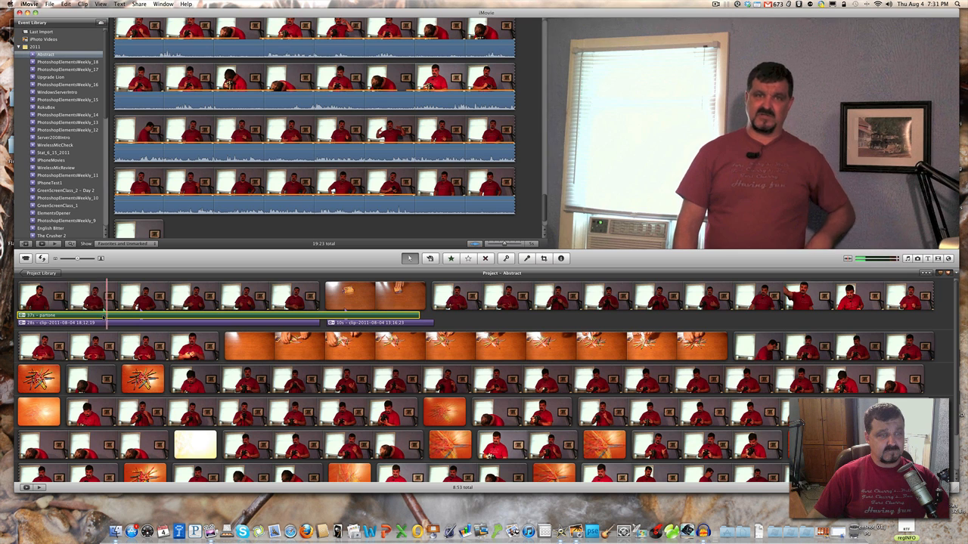
# - Set the 28-second detached audio clip's volume to 0% in its audio adjustments, and play the opening with partone
pyautogui.click(91, 322)
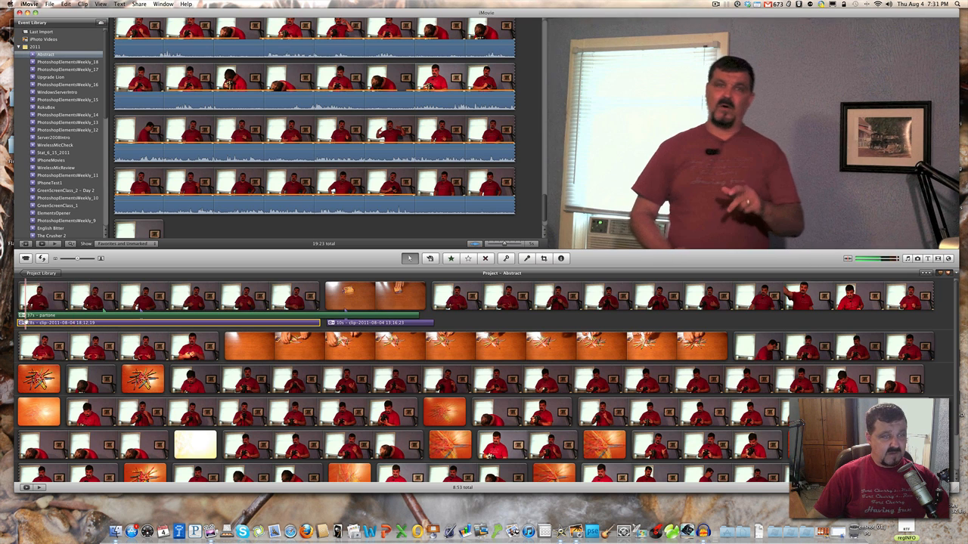
pyautogui.click(21, 323)
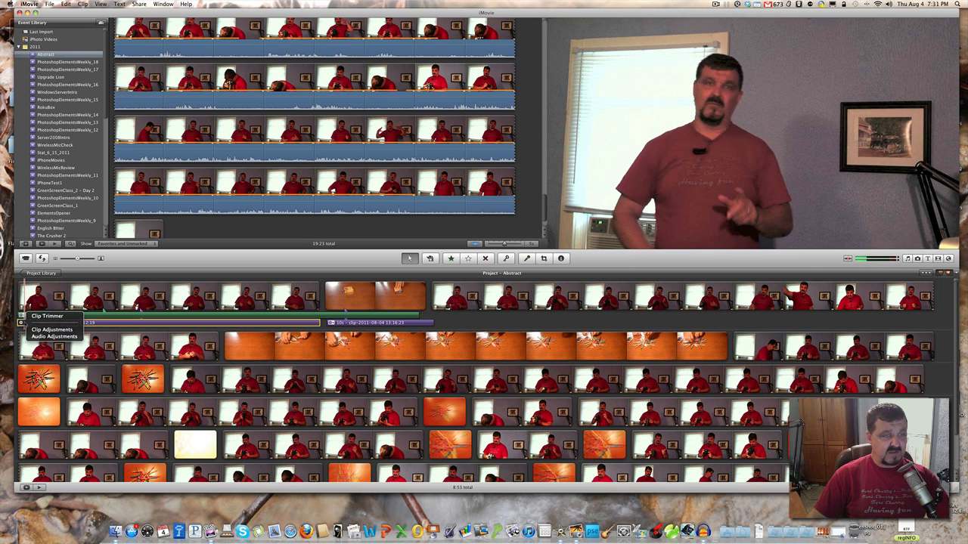
pyautogui.click(35, 336)
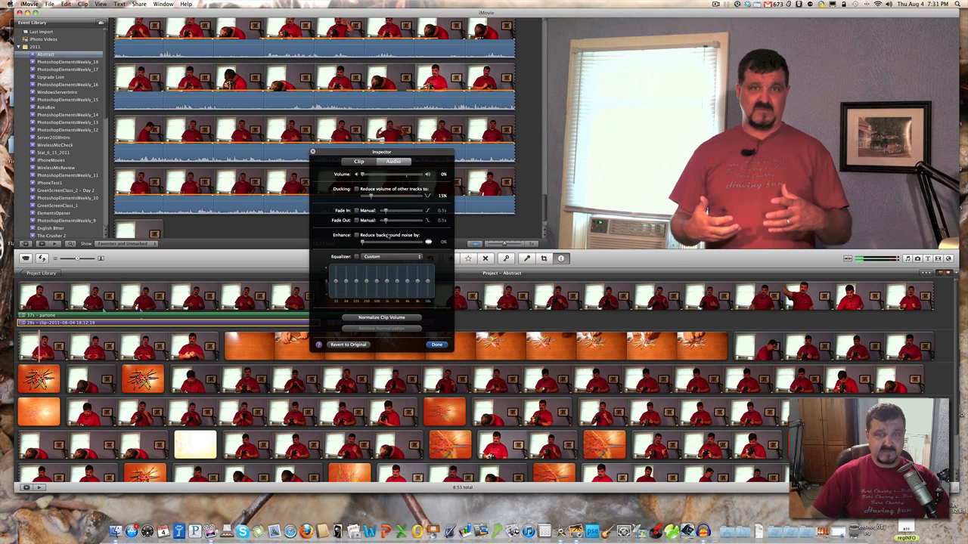
pyautogui.click(436, 345)
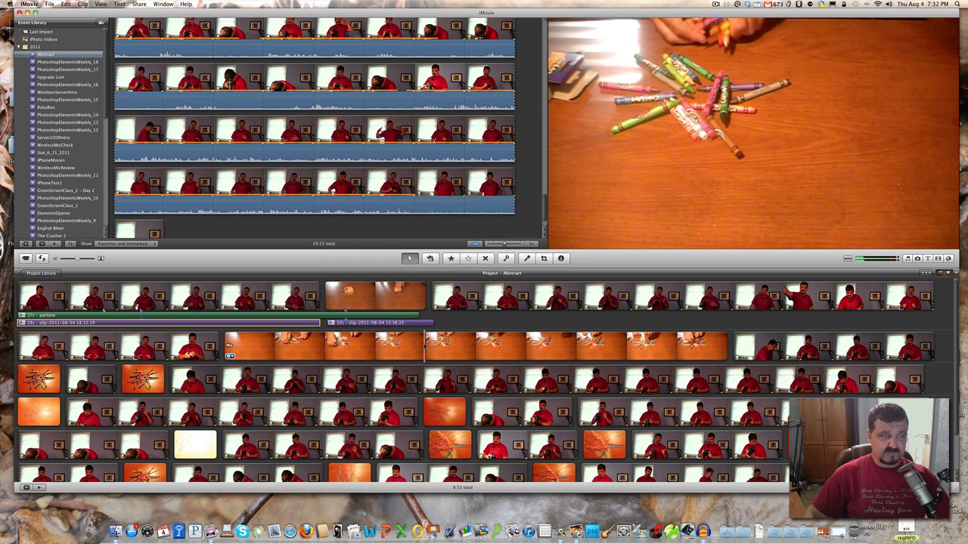
pyautogui.press('space')
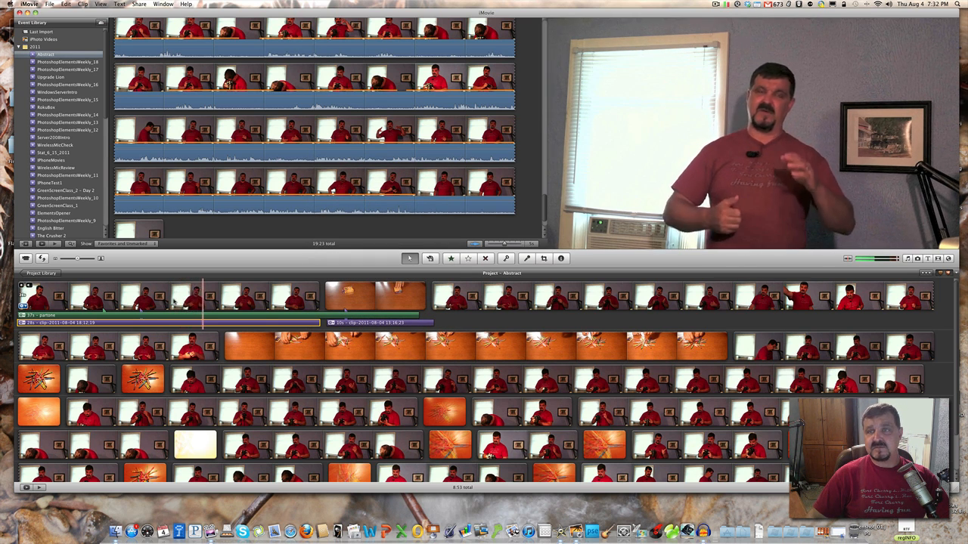
pyautogui.click(174, 301)
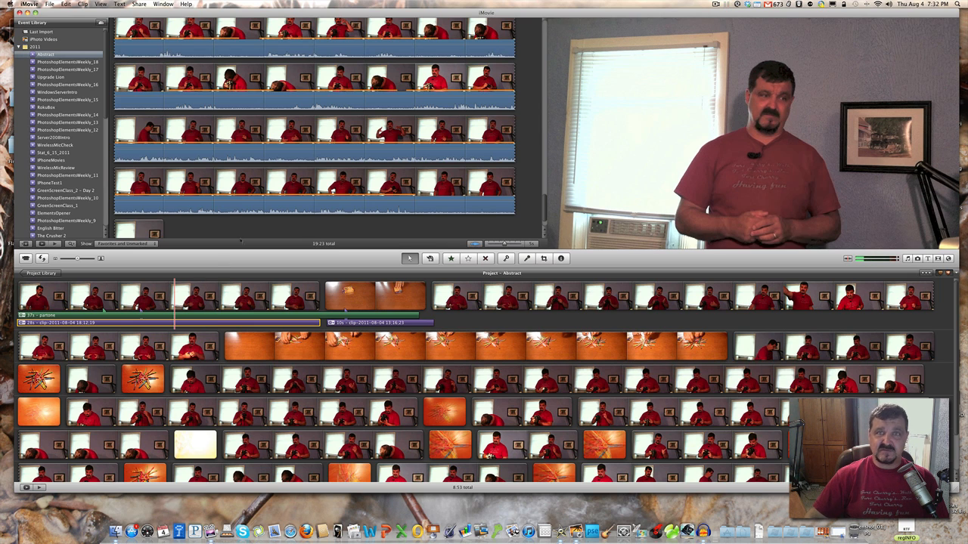
pyautogui.click(716, 4)
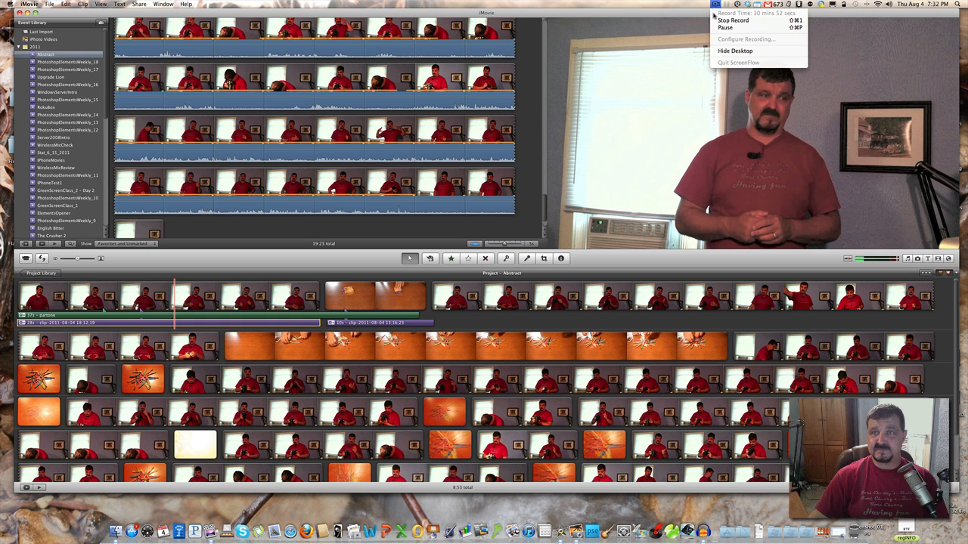
pyautogui.click(737, 21)
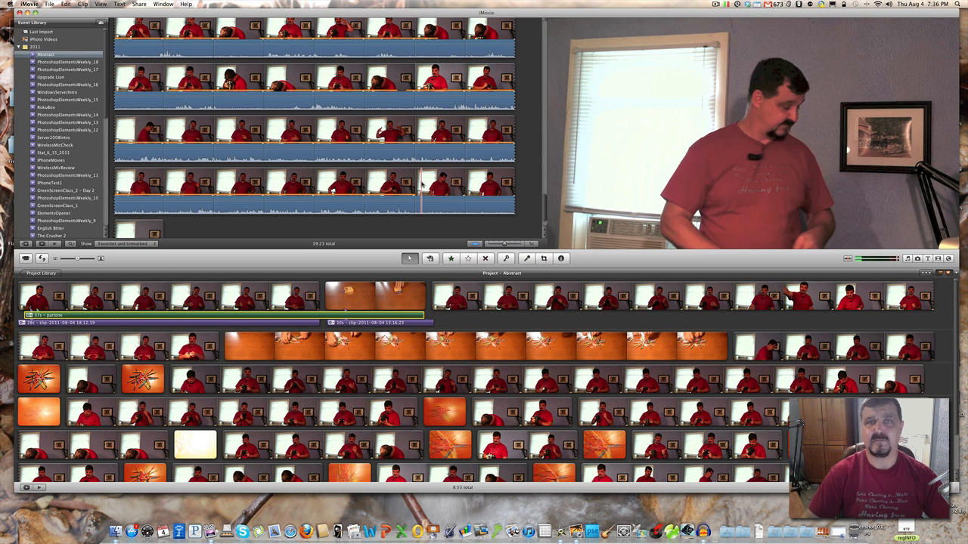
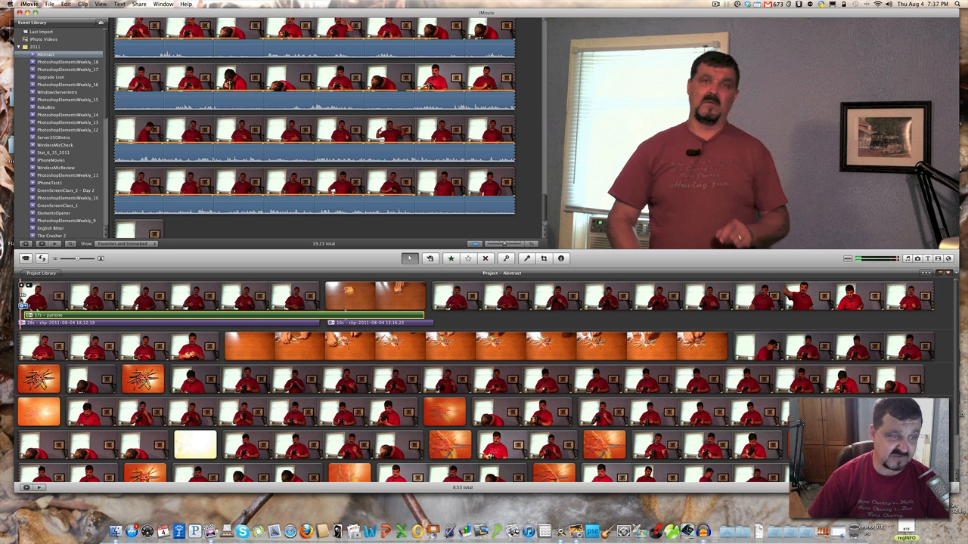
# - Delete the 28-second and 10-second detached audio clips beneath partone, and play the opening with partone alone
pyautogui.press('space')
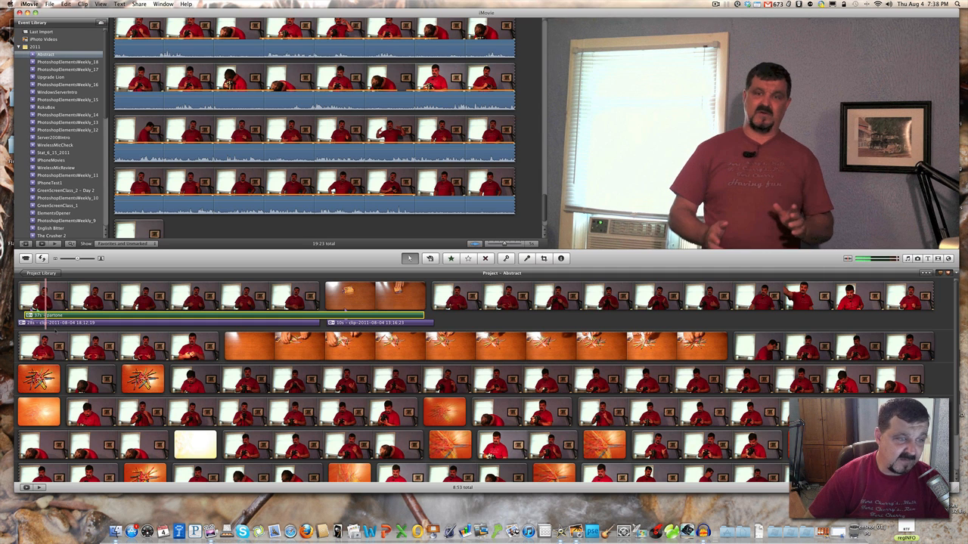
pyautogui.click(53, 323)
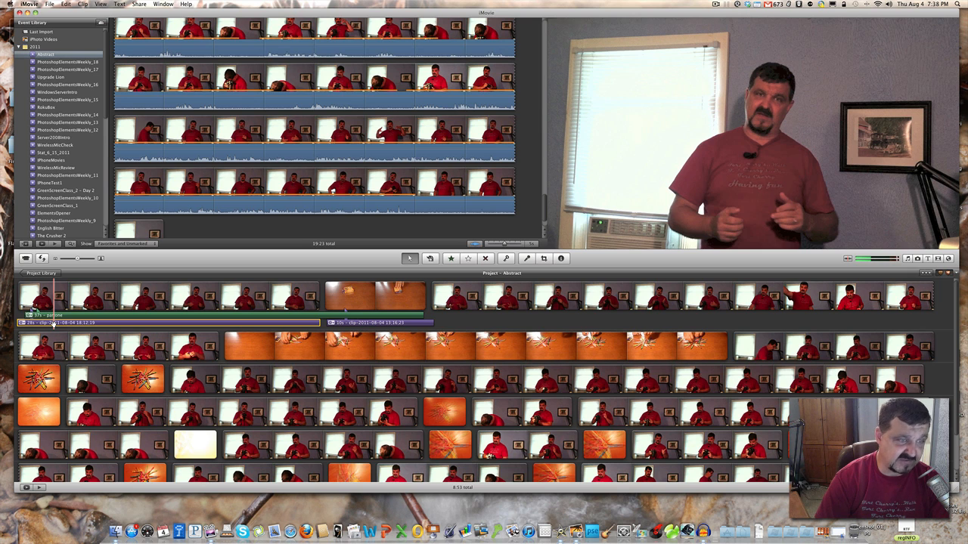
pyautogui.press('Delete')
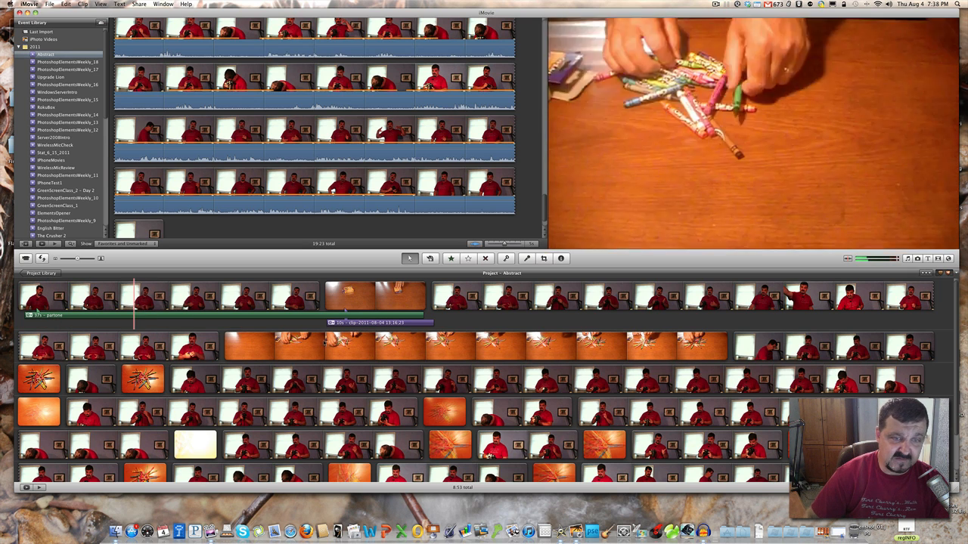
pyautogui.click(332, 323)
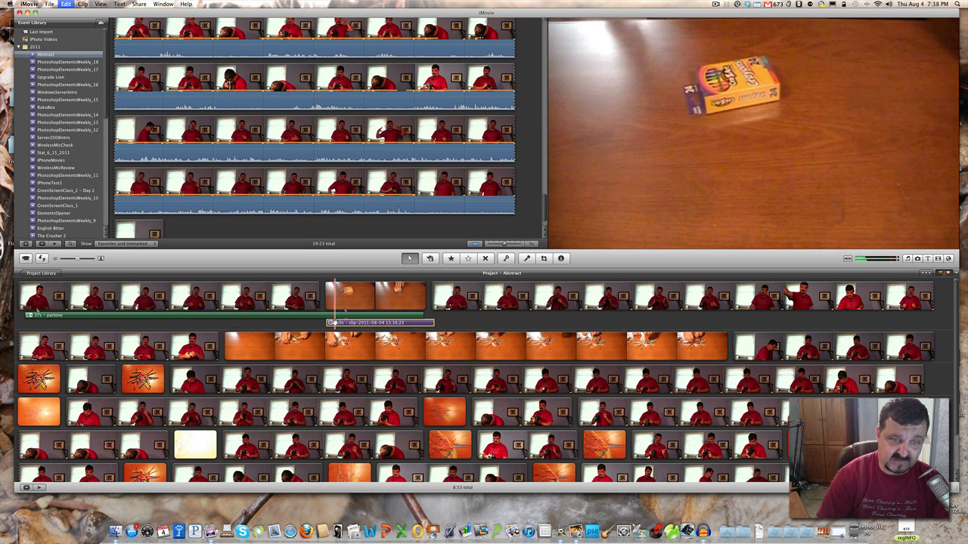
pyautogui.press('Delete')
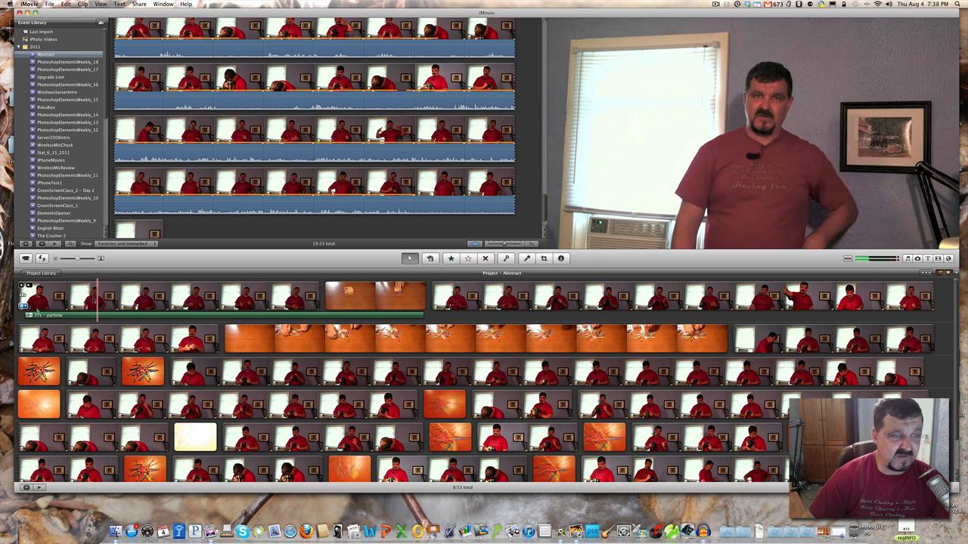
pyautogui.press('space')
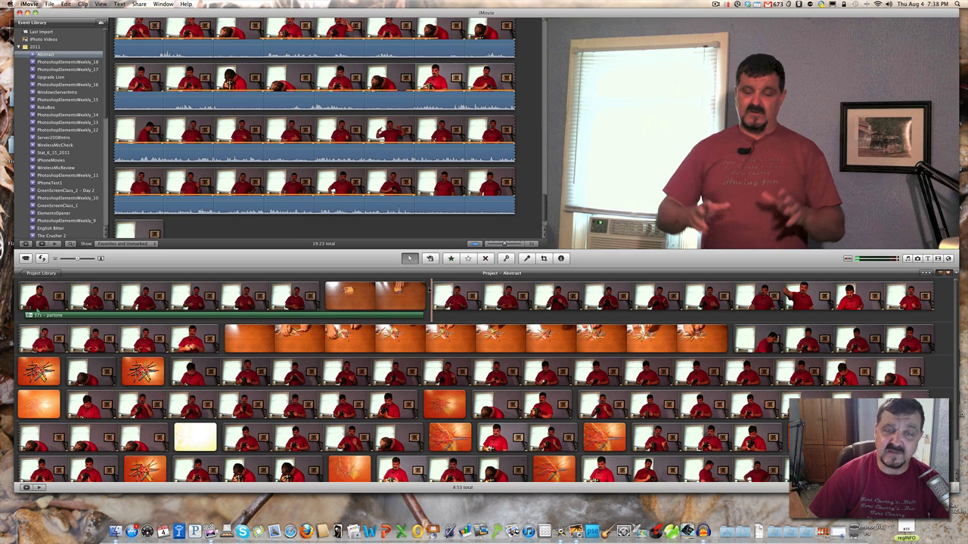
# - Detach the audio from the 1:09 talking clip that follows the crayon box clip
pyautogui.click(443, 295)
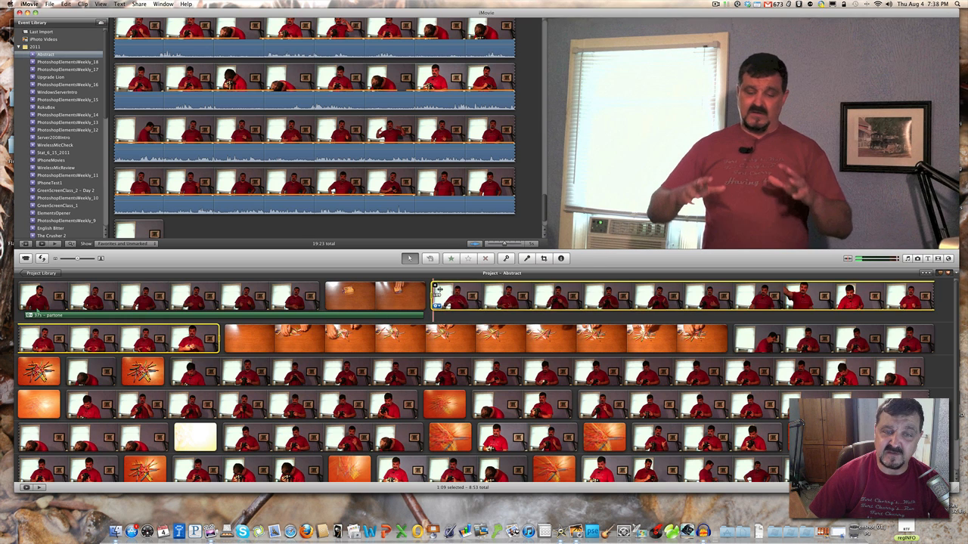
pyautogui.rightClick(448, 290)
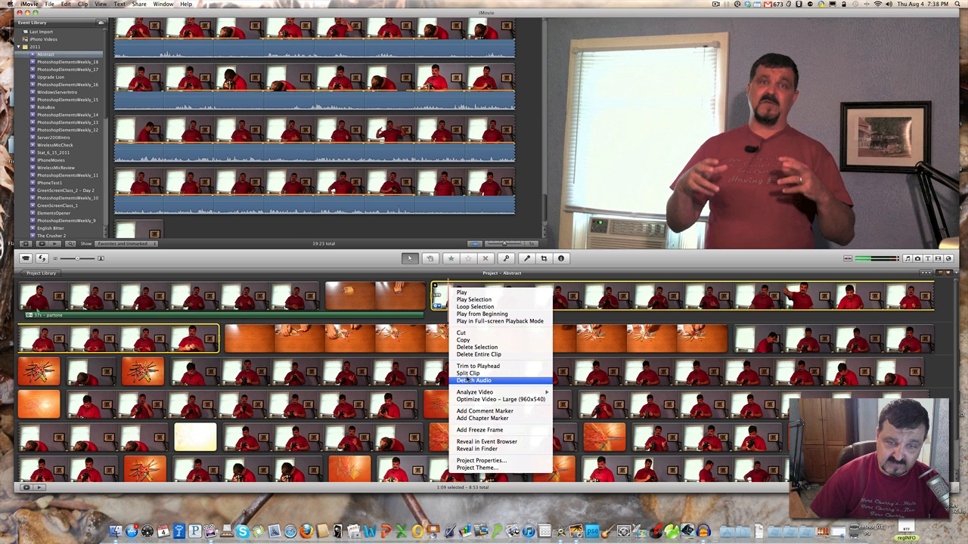
pyautogui.click(468, 382)
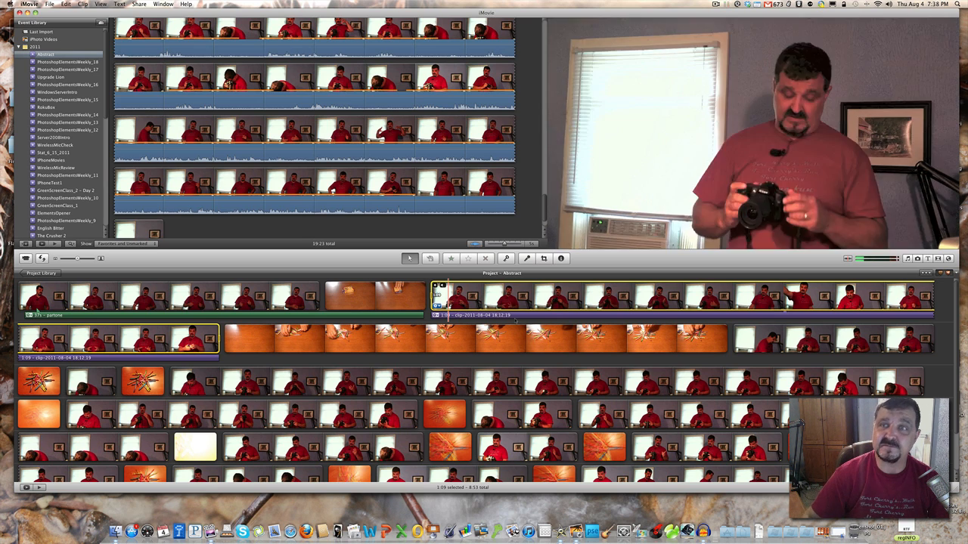
pyautogui.click(715, 4)
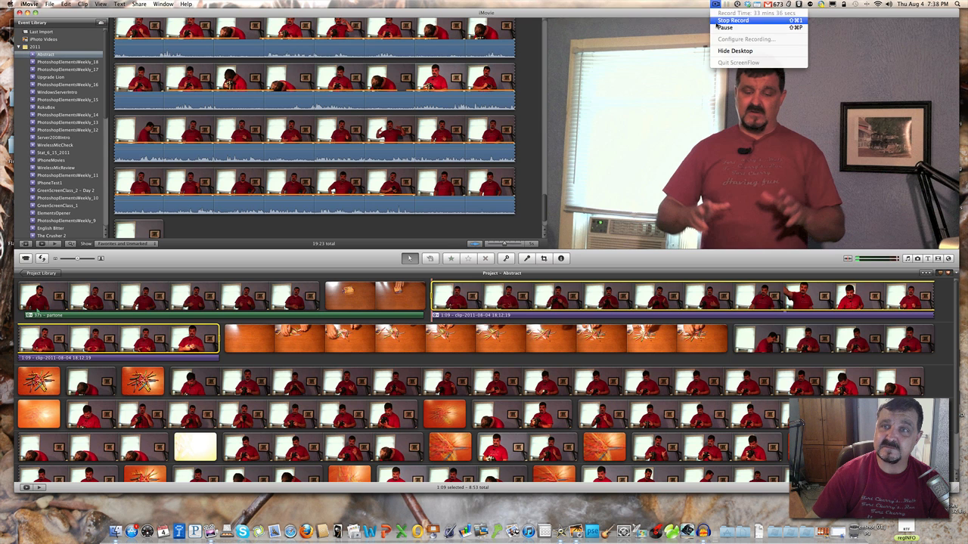
pyautogui.click(725, 27)
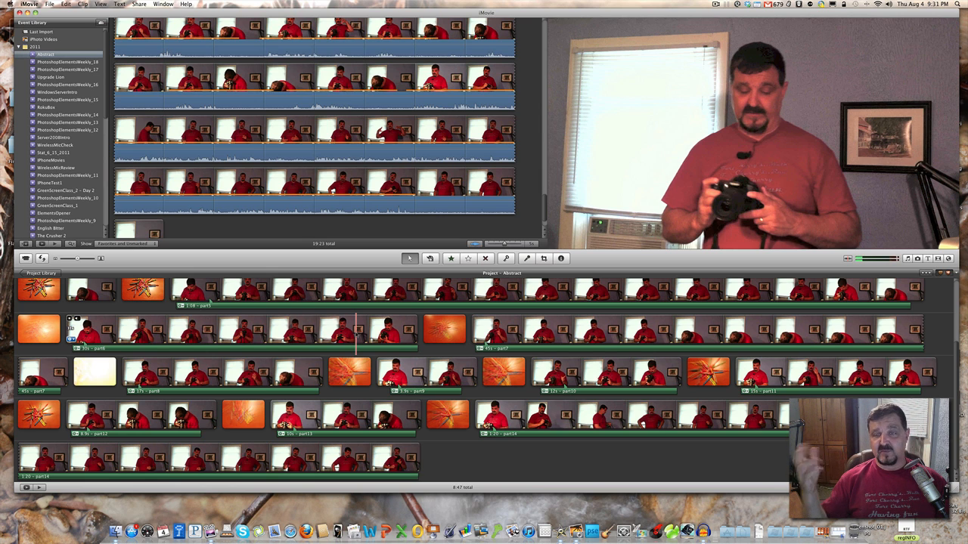
# - Play the talking clip paired with the 30-second part6 audio
pyautogui.press('space')
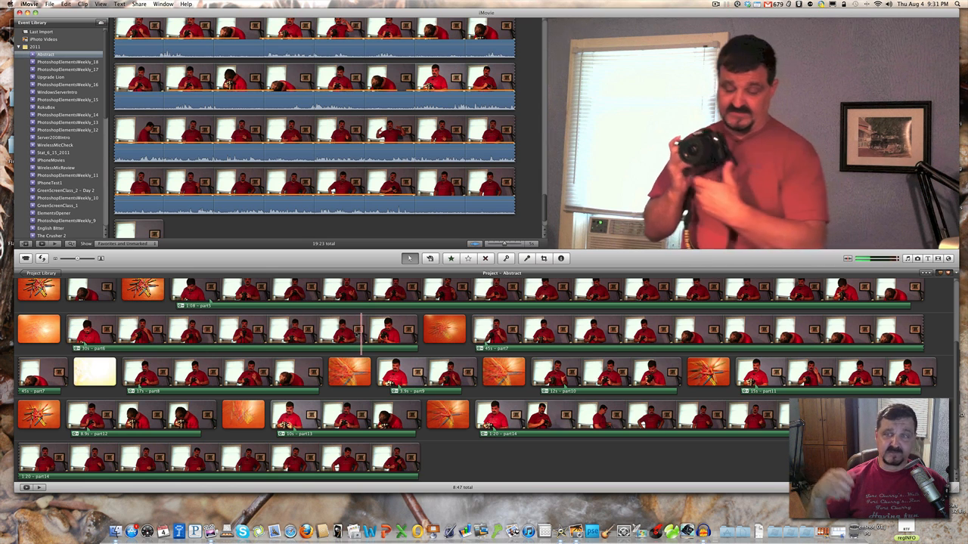